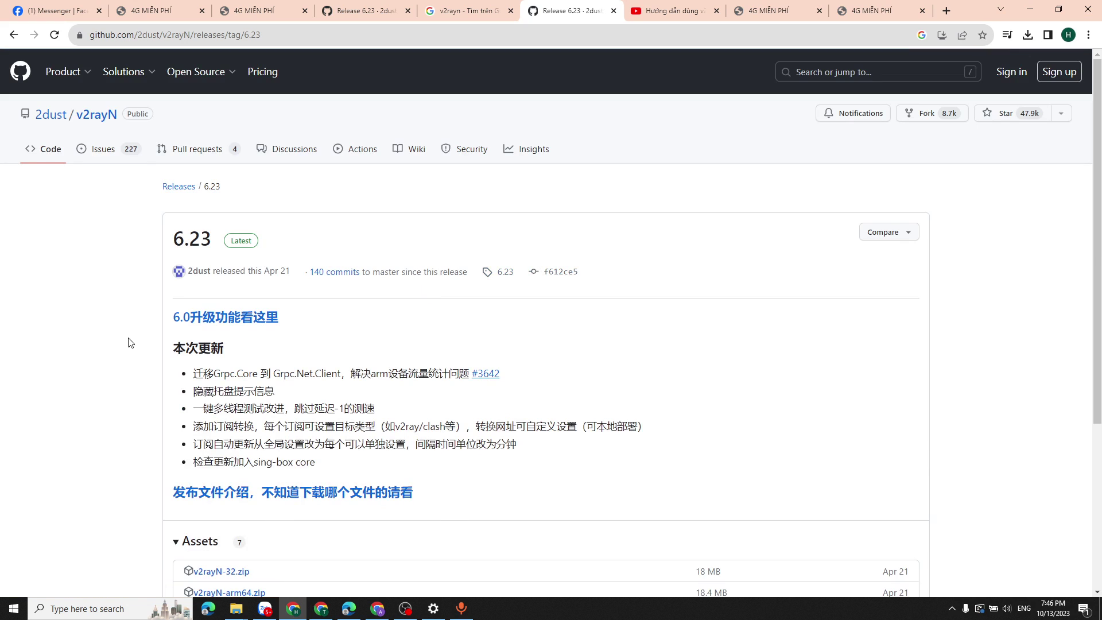
Step: Return to the v2rayN repository's main page and open its latest release, 6.23
scroll(94, 331, down, 4)
scroll(725, 310, up, 3)
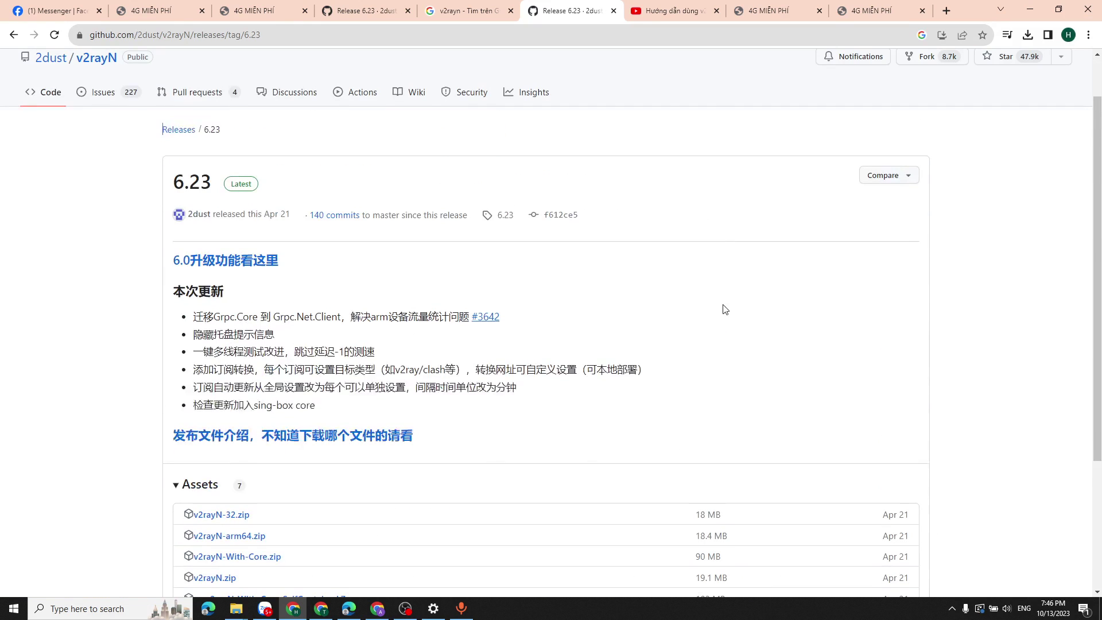
click(14, 35)
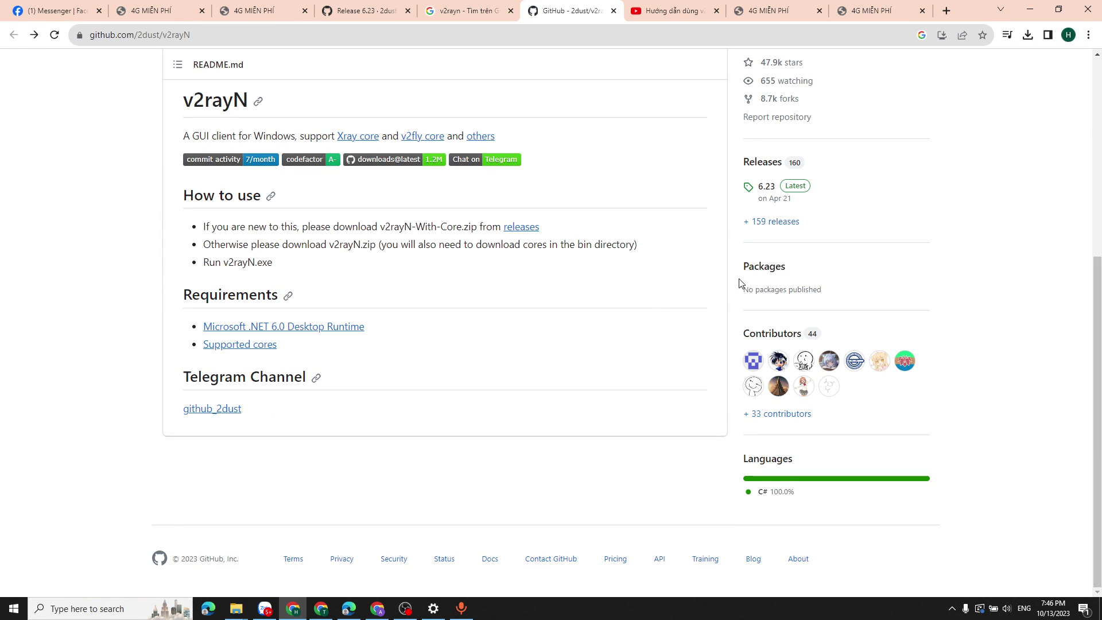
scroll(924, 305, up, 4)
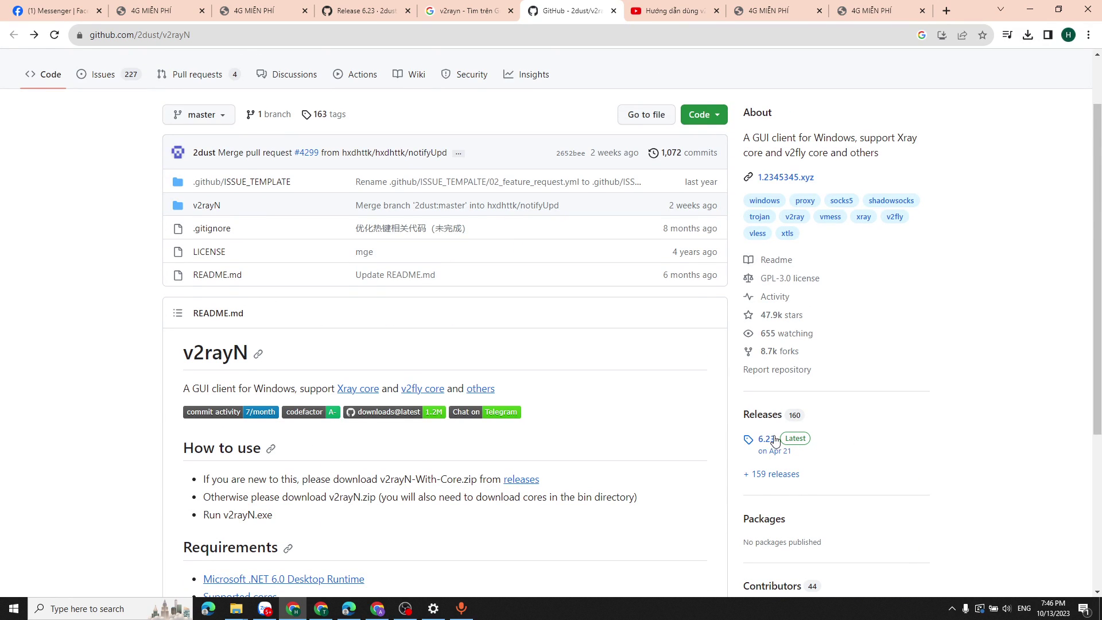
mouse_move(739, 425)
mouse_down()
mouse_move(744, 137)
mouse_move(826, 485)
mouse_move(745, 426)
mouse_up()
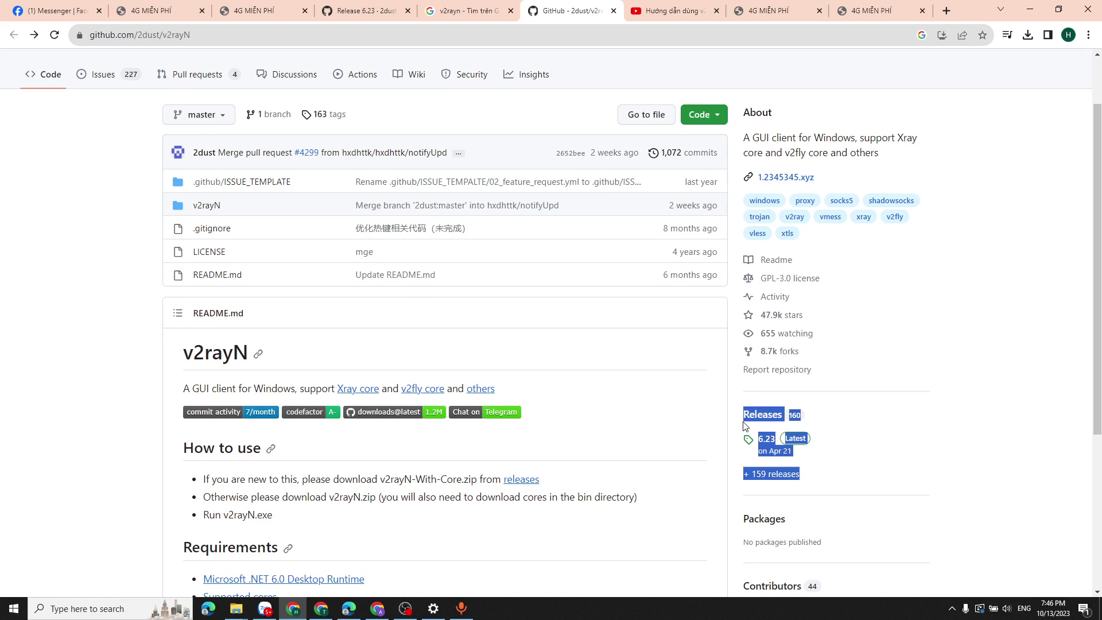
click(749, 431)
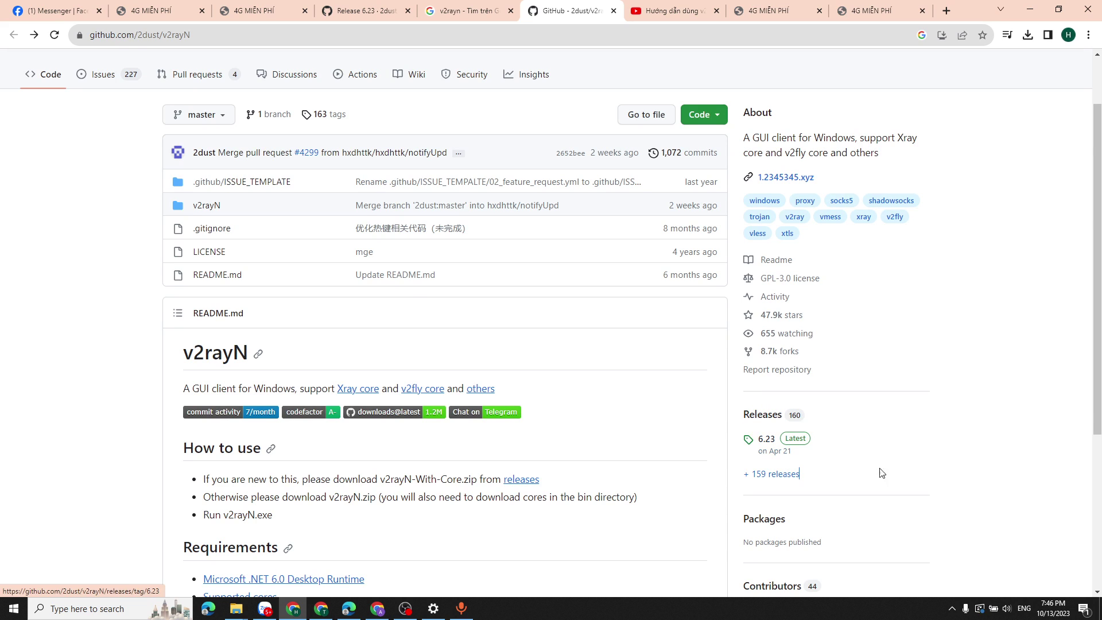
click(795, 441)
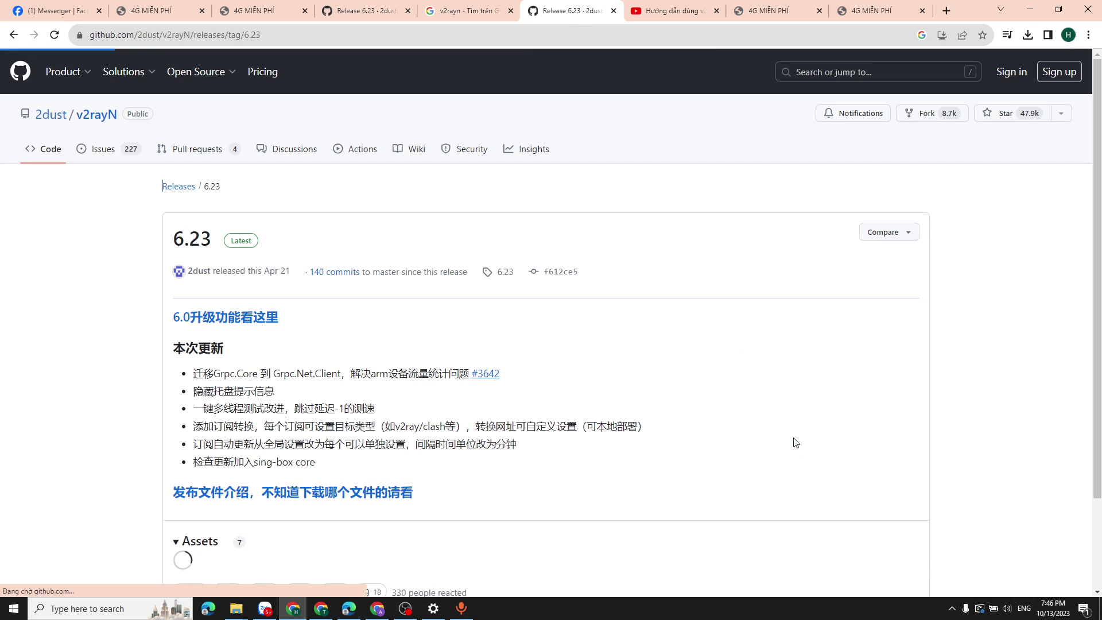
Step: Locate the v2rayN-With-Core.zip package among the release assets
scroll(492, 310, down, 4)
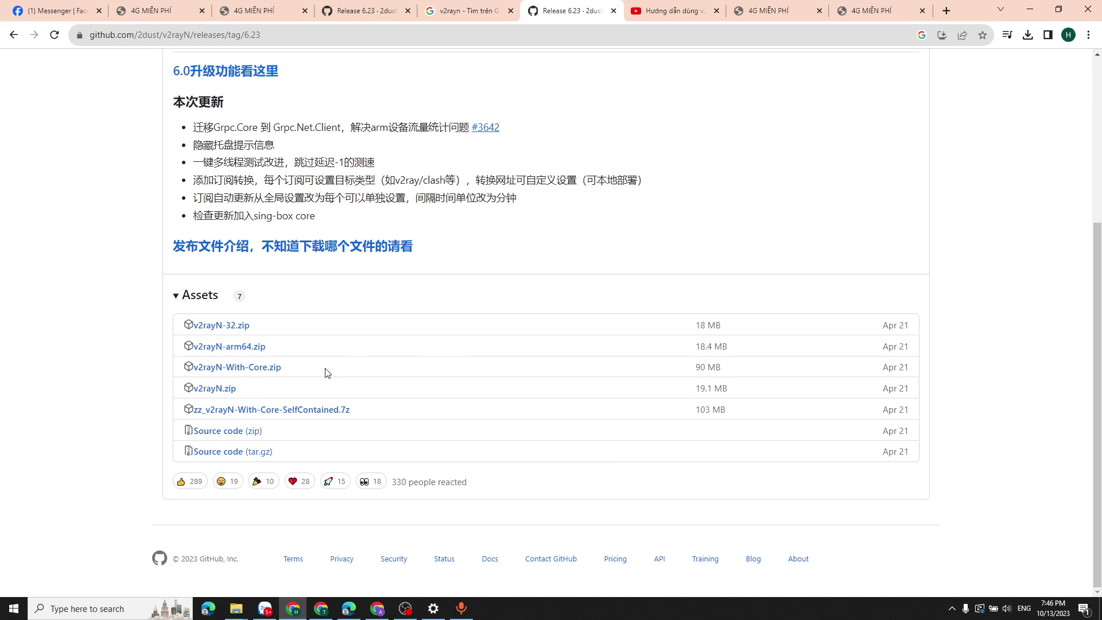
scroll(361, 376, up, 2)
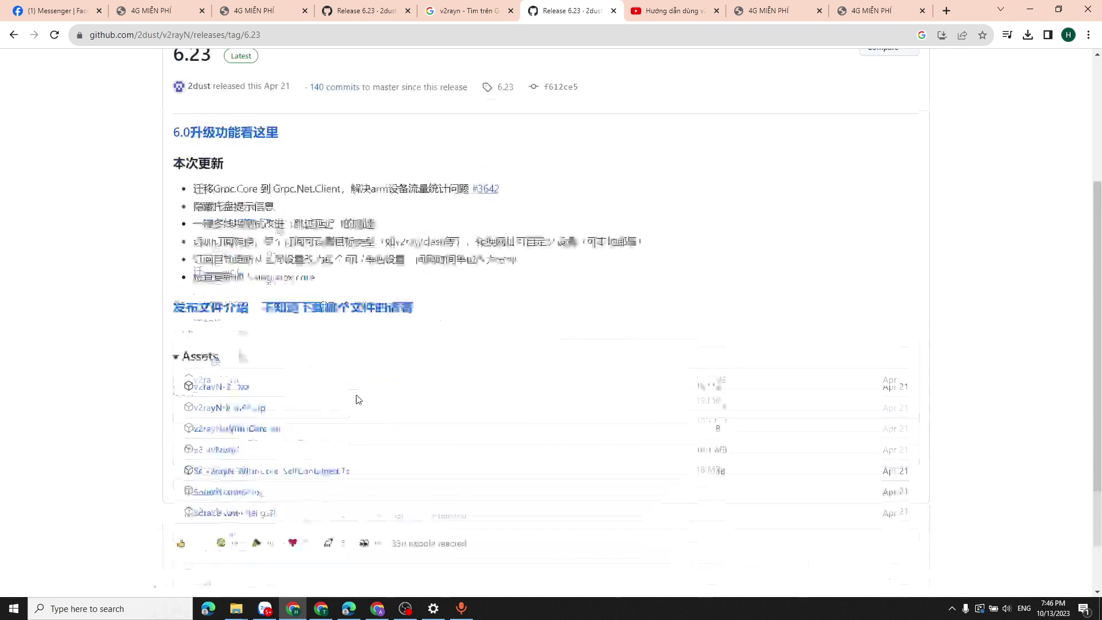
scroll(275, 404, down, 2)
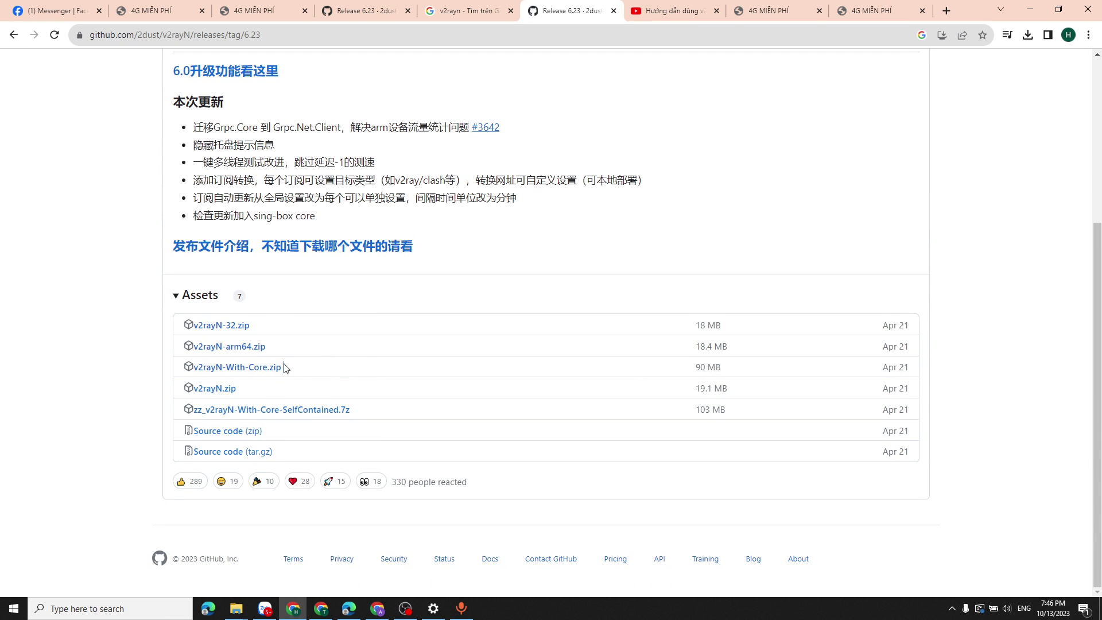
drag(287, 367, 157, 367)
click(79, 358)
Step: Switch to the Downloads folder in File Explorer and view the extraction options for the v2rayN-With-Core archive, without extracting it
mouse_move(236, 607)
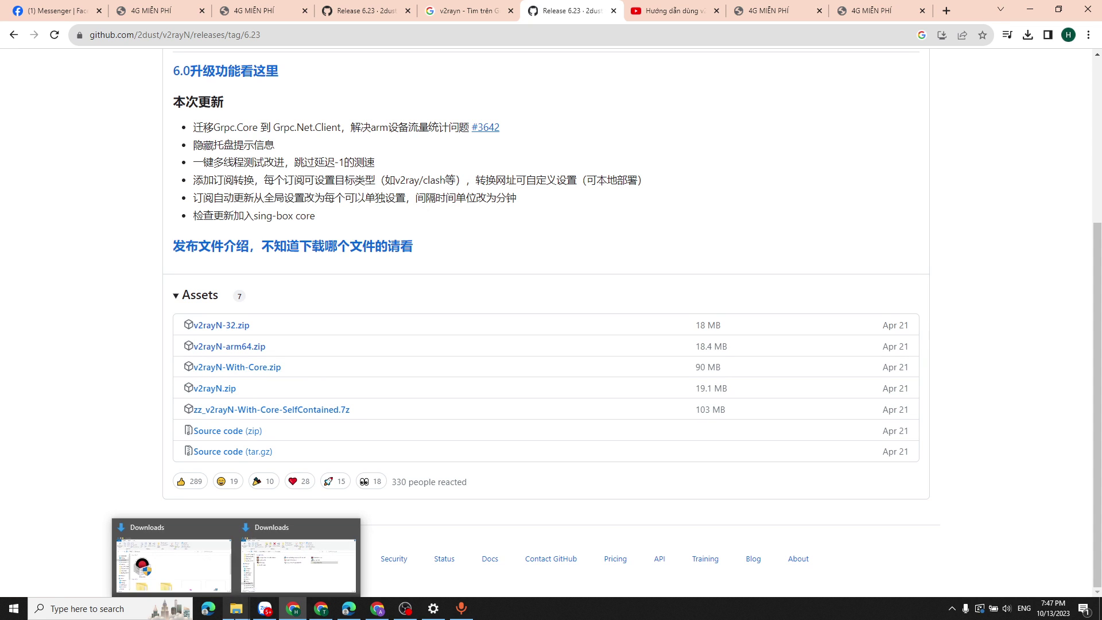
click(290, 573)
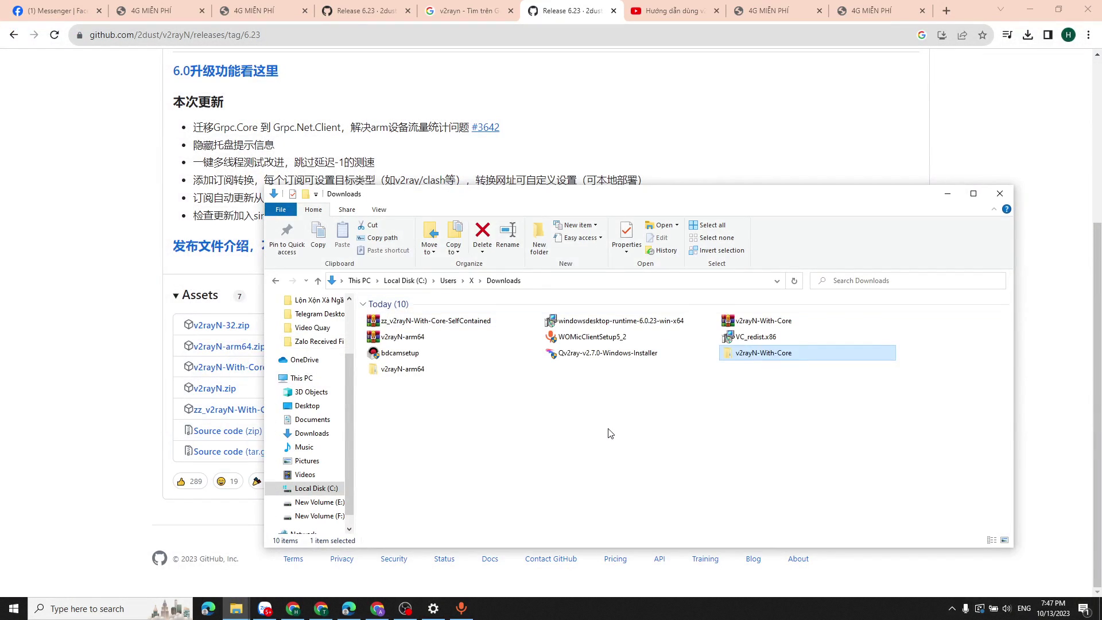
click(756, 325)
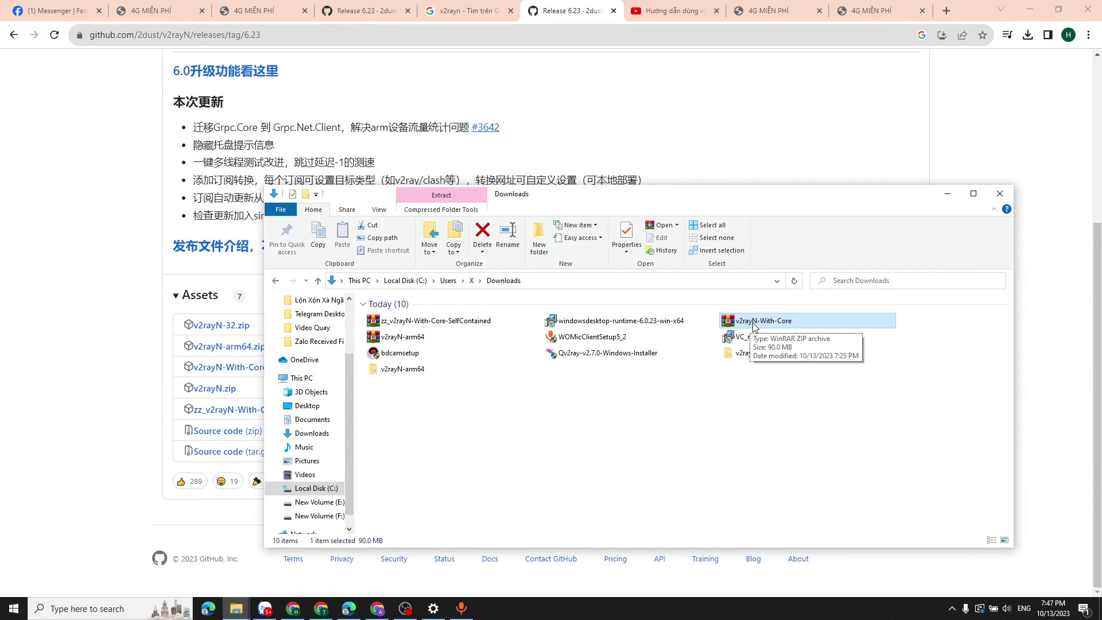
right_click(755, 325)
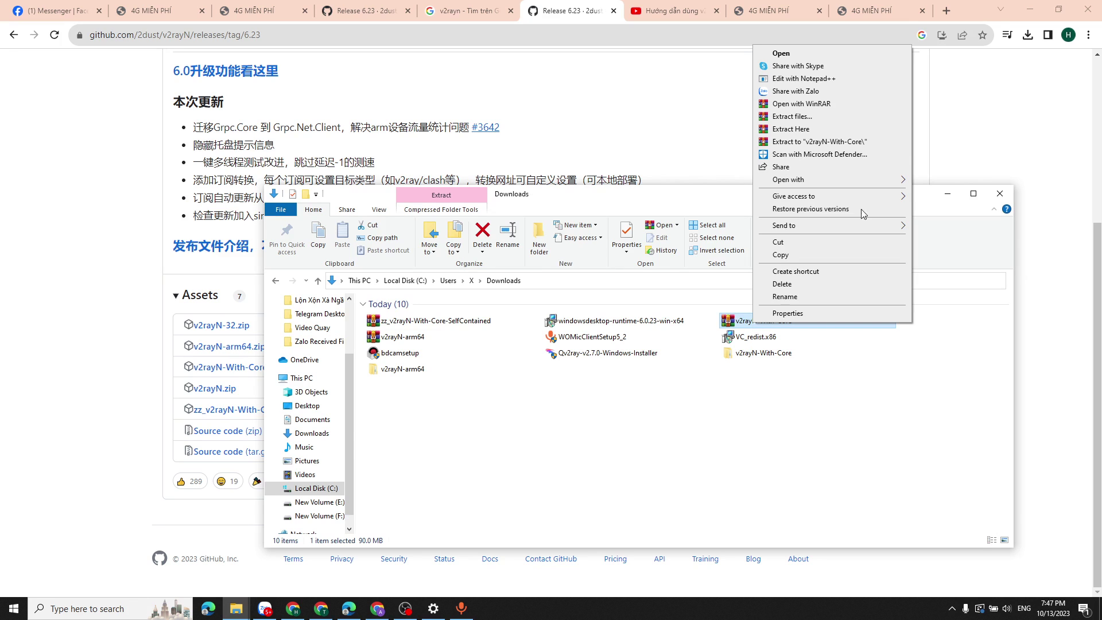
click(819, 118)
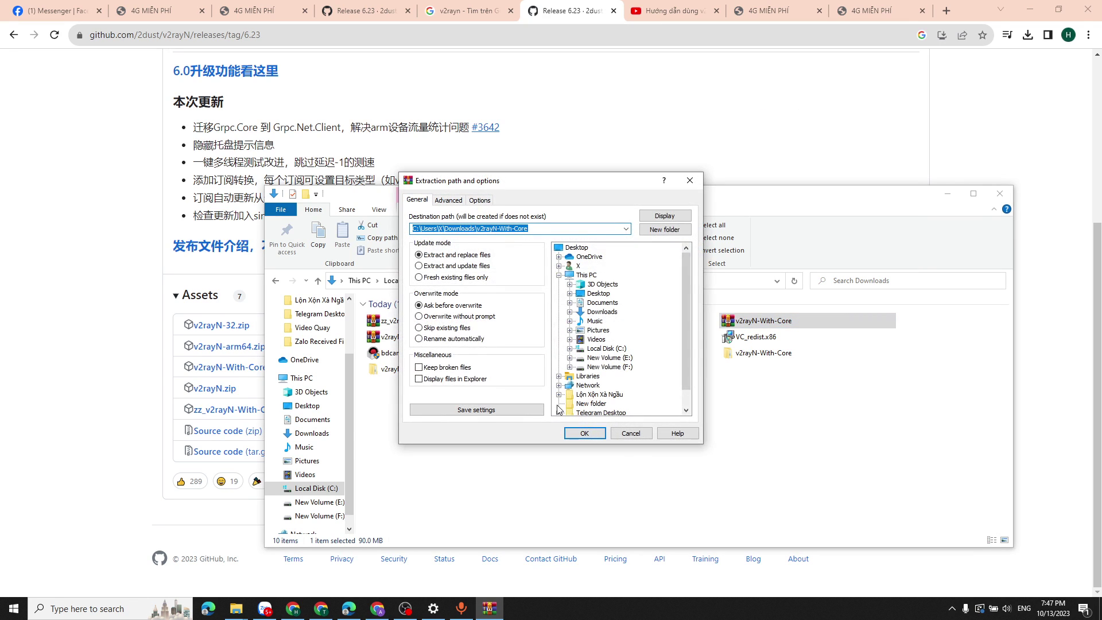
click(631, 434)
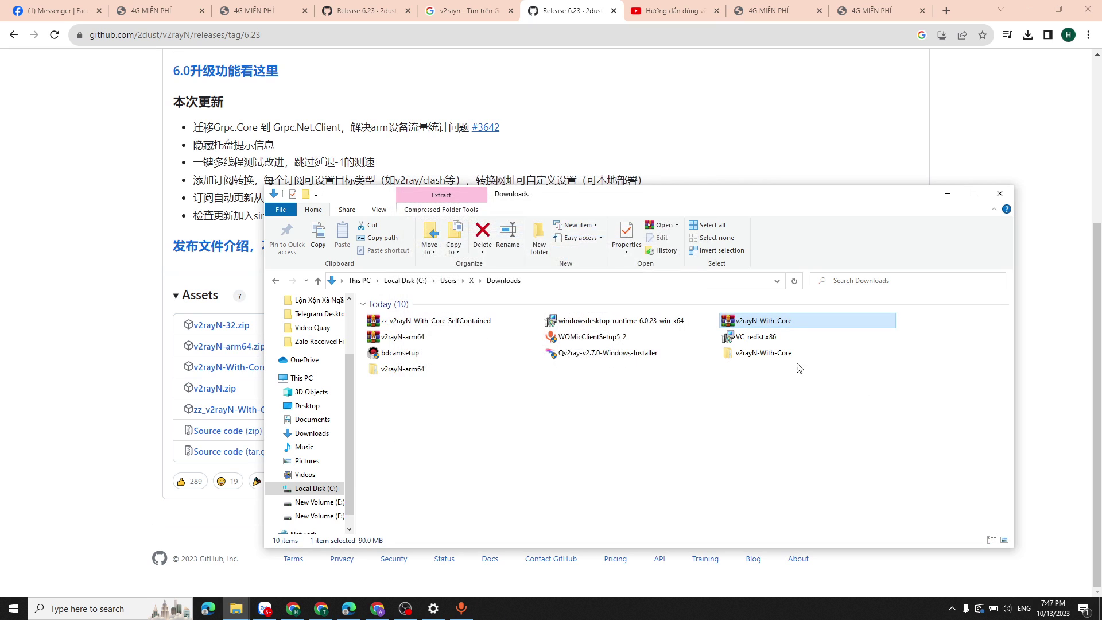
Step: Open the extracted v2rayN-With-Core folder and its inner folder of the same name, and locate the v2rayN application
click(776, 357)
double_click(769, 353)
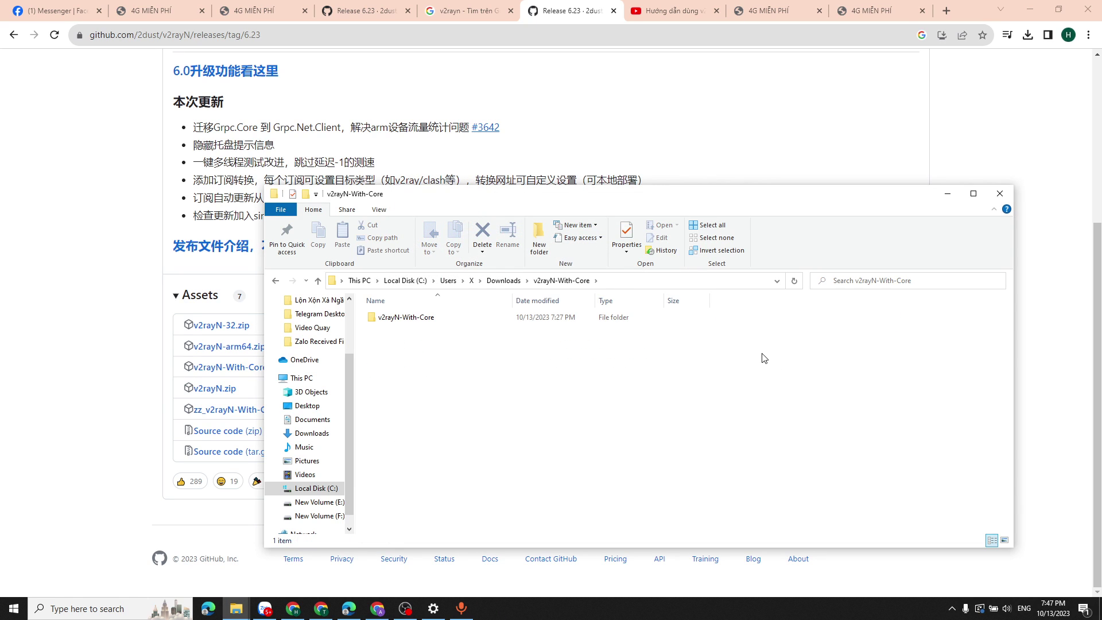
double_click(434, 321)
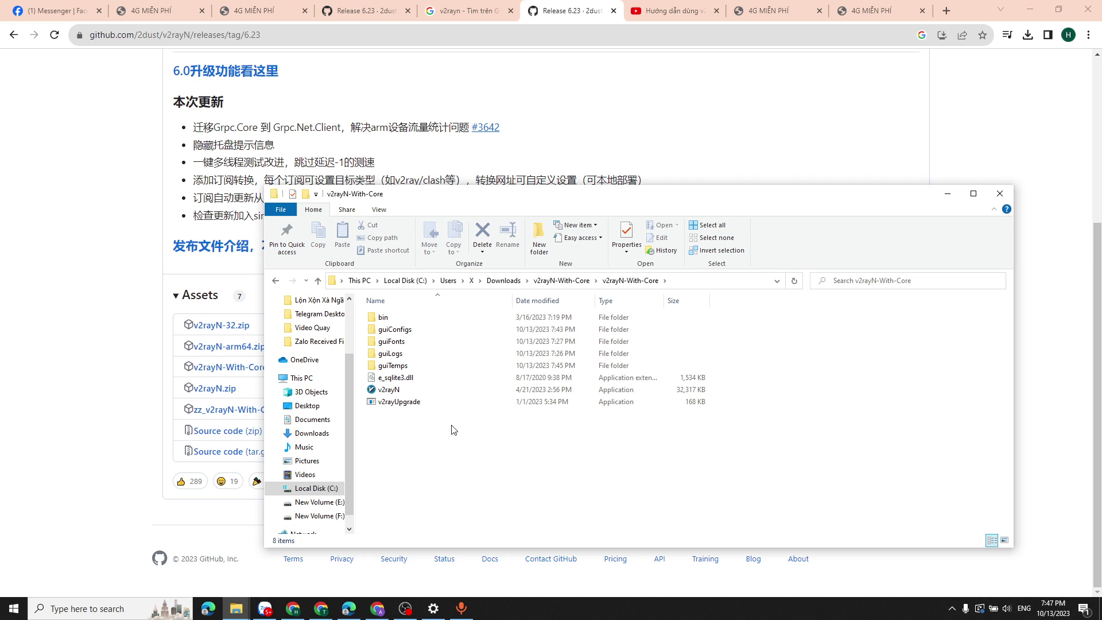
click(394, 392)
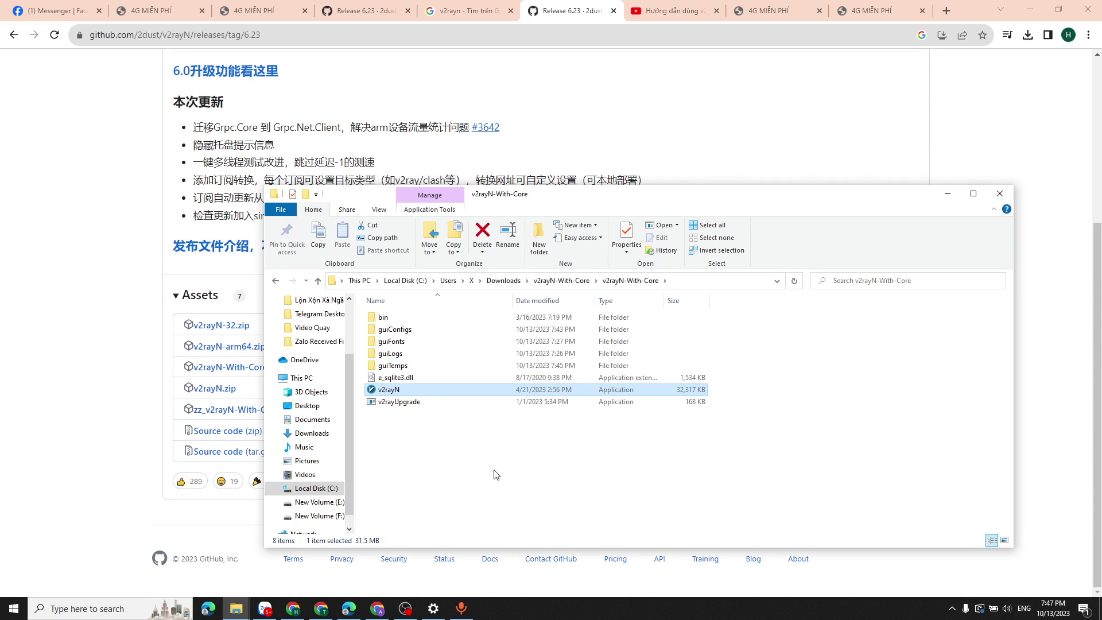
click(432, 446)
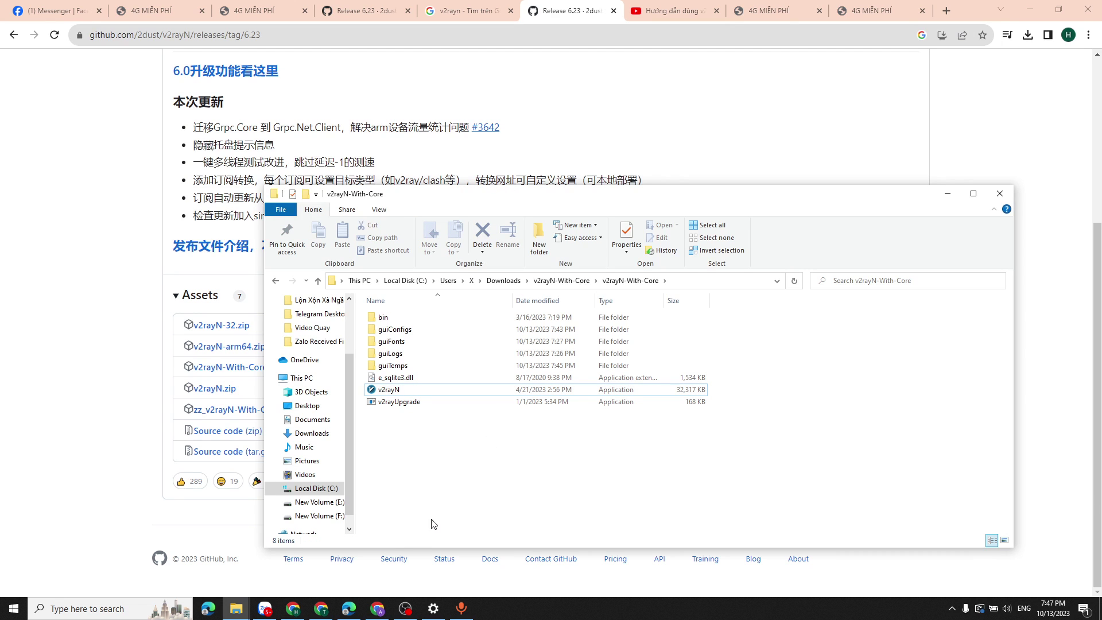
Step: Switch to Microsoft Edge to review the .NET 6.0 Desktop Runtime (v6.0.23) Windows x64 download page, and return to the extracted folder
click(350, 610)
scroll(832, 270, down, 2)
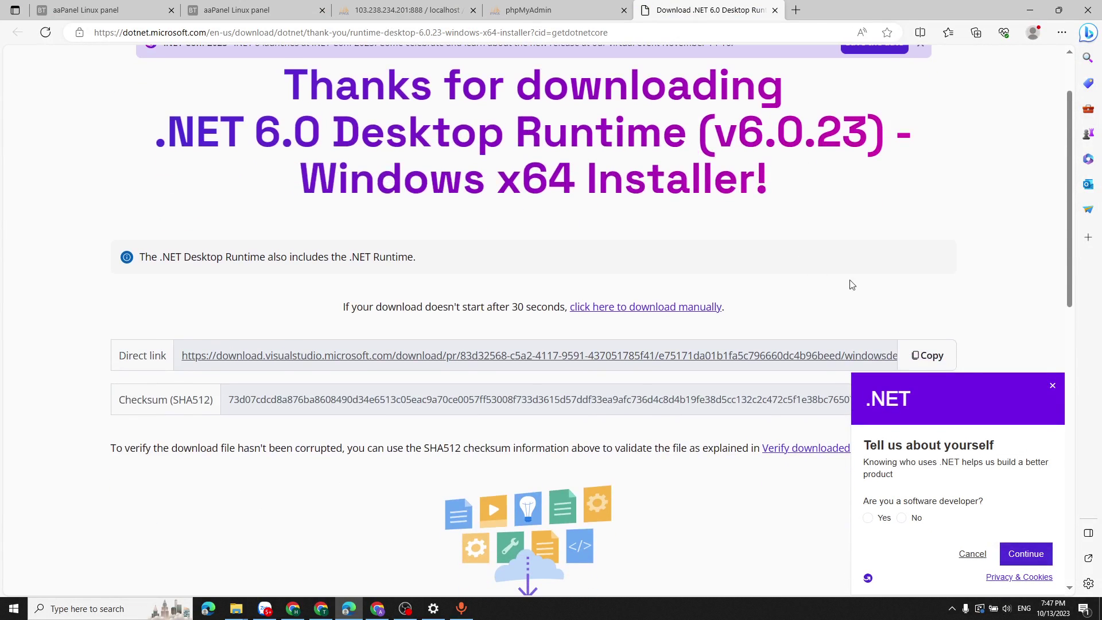
scroll(851, 285, down, 3)
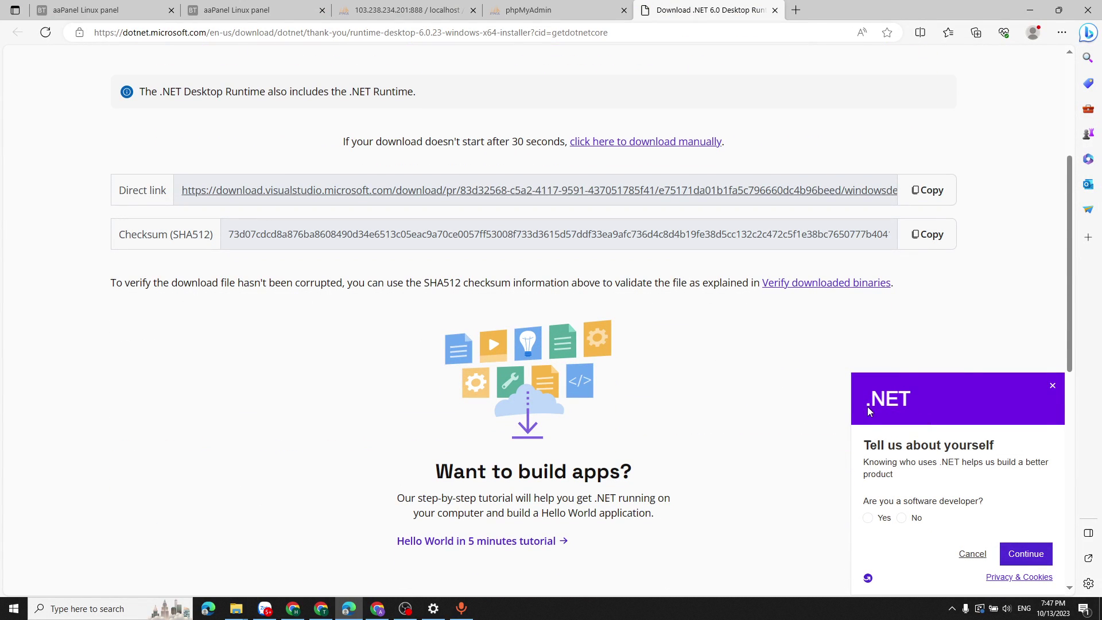
scroll(870, 407, up, 5)
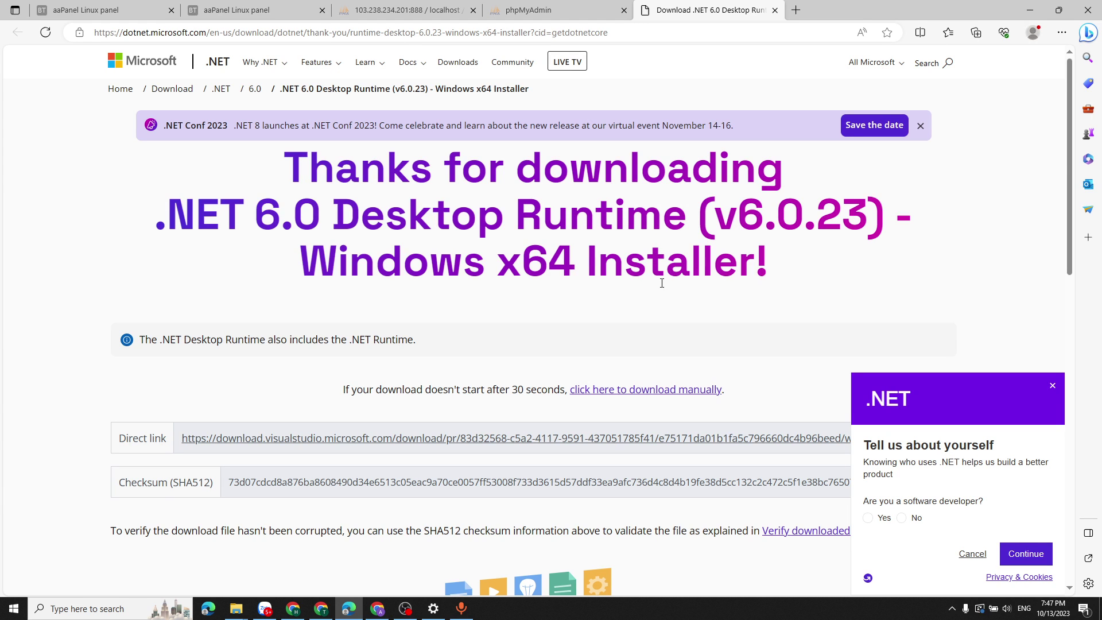
scroll(637, 302, down, 3)
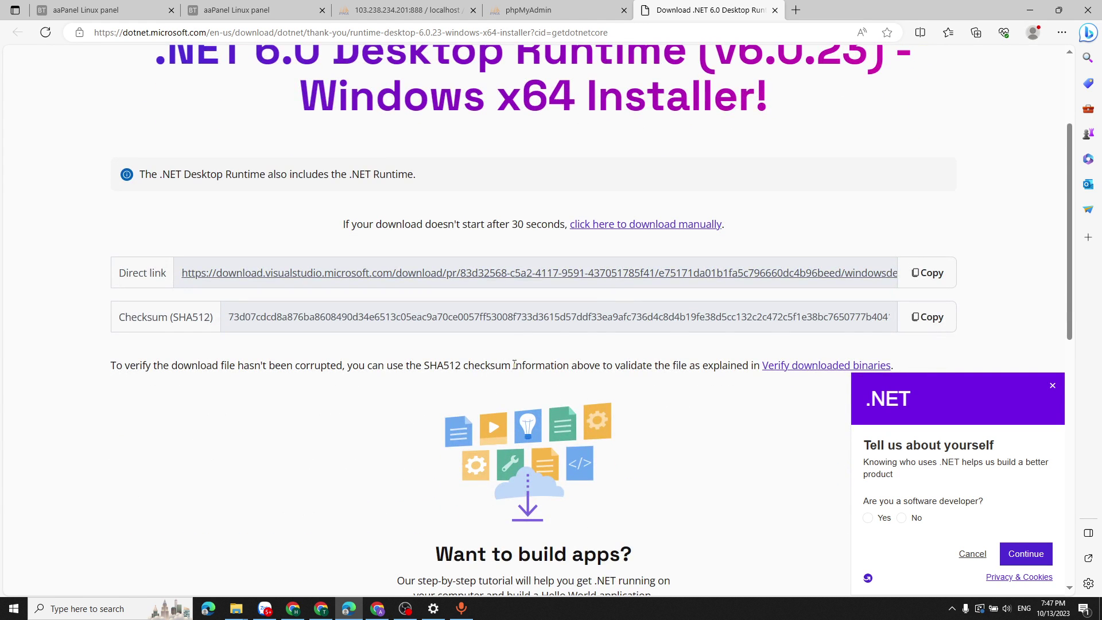
scroll(514, 365, up, 3)
click(353, 614)
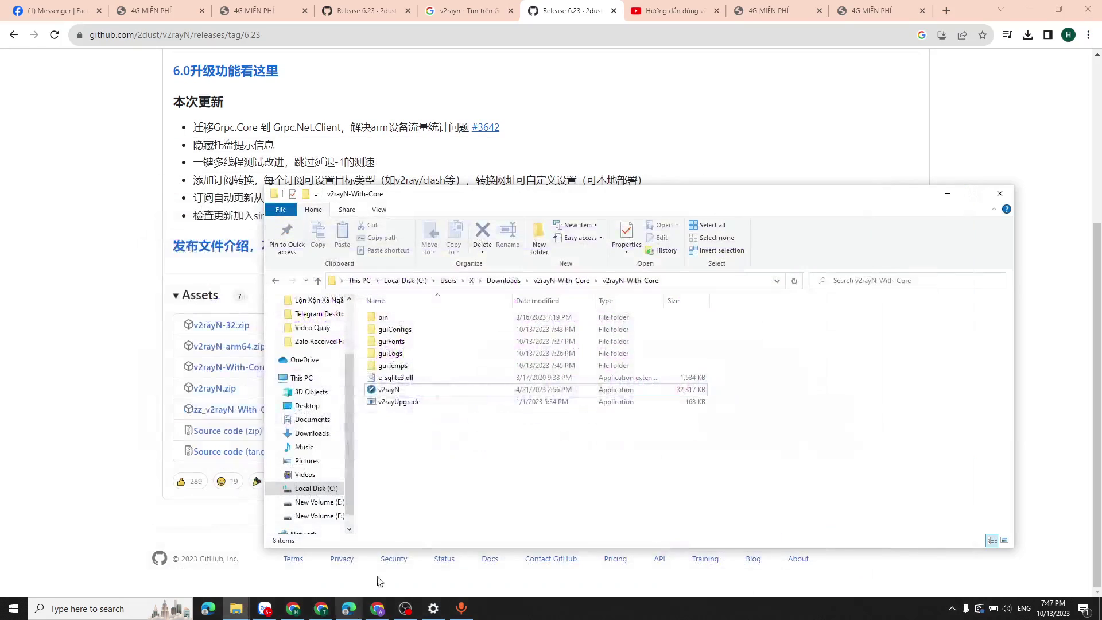
Step: Launch the v2rayN application, close its window and run it again as administrator
double_click(387, 390)
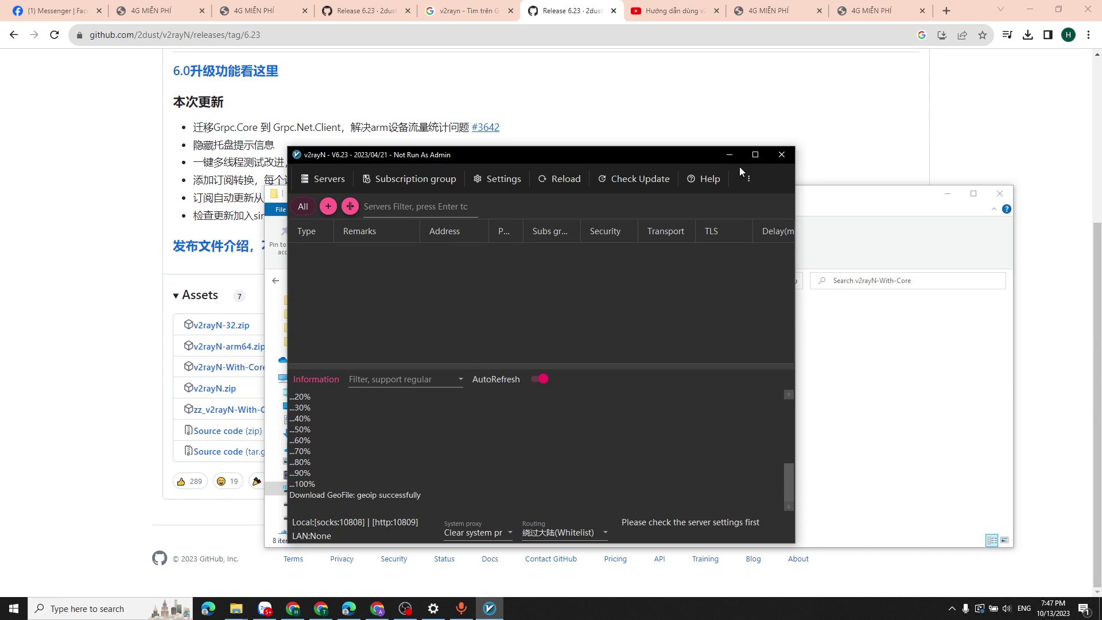
click(782, 156)
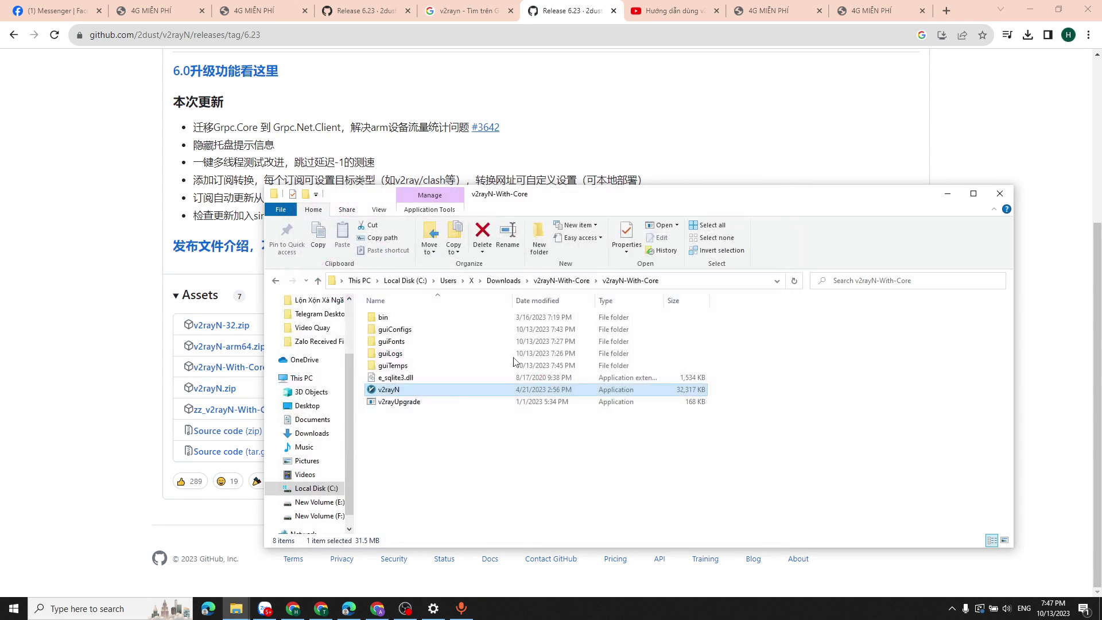
right_click(394, 391)
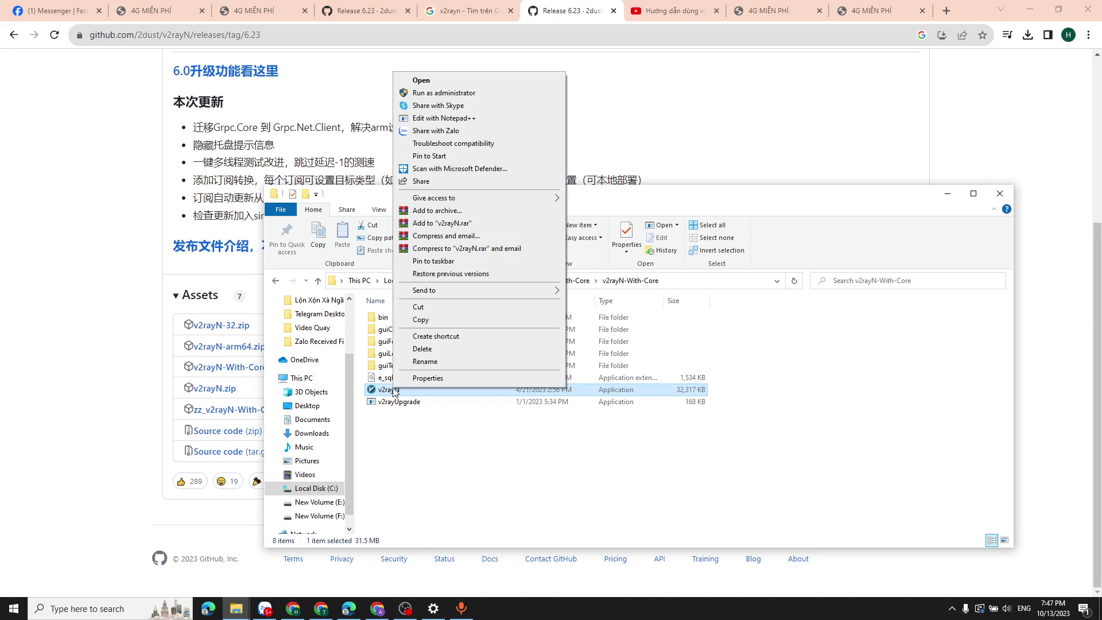
click(461, 95)
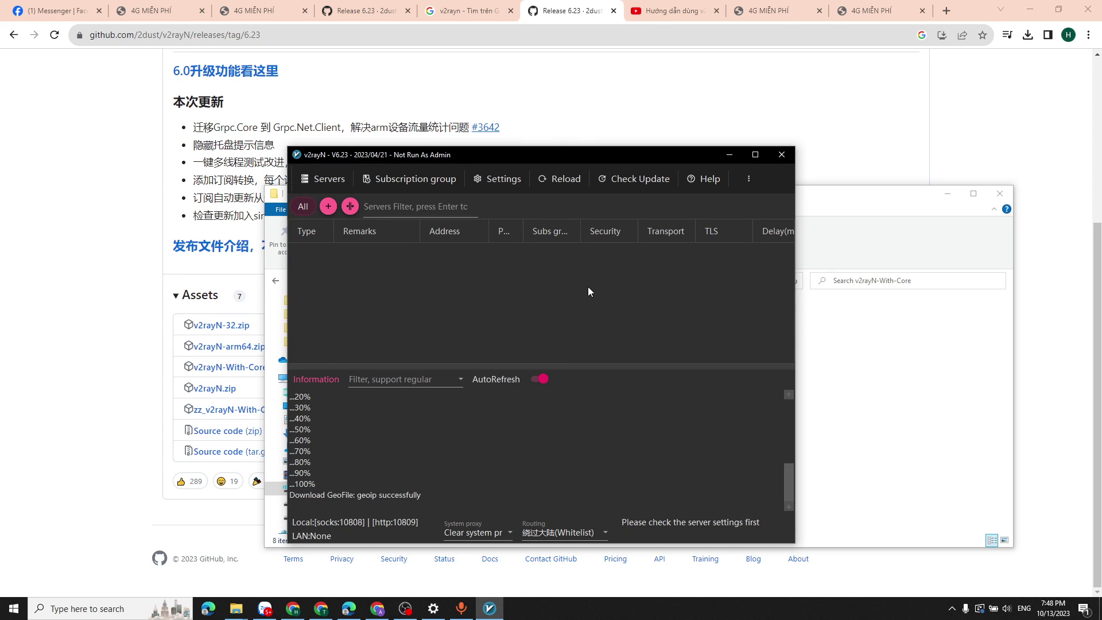
Step: Bring the v2rayN window back to the front and maximize it
drag(193, 162, 550, 201)
click(549, 201)
click(489, 608)
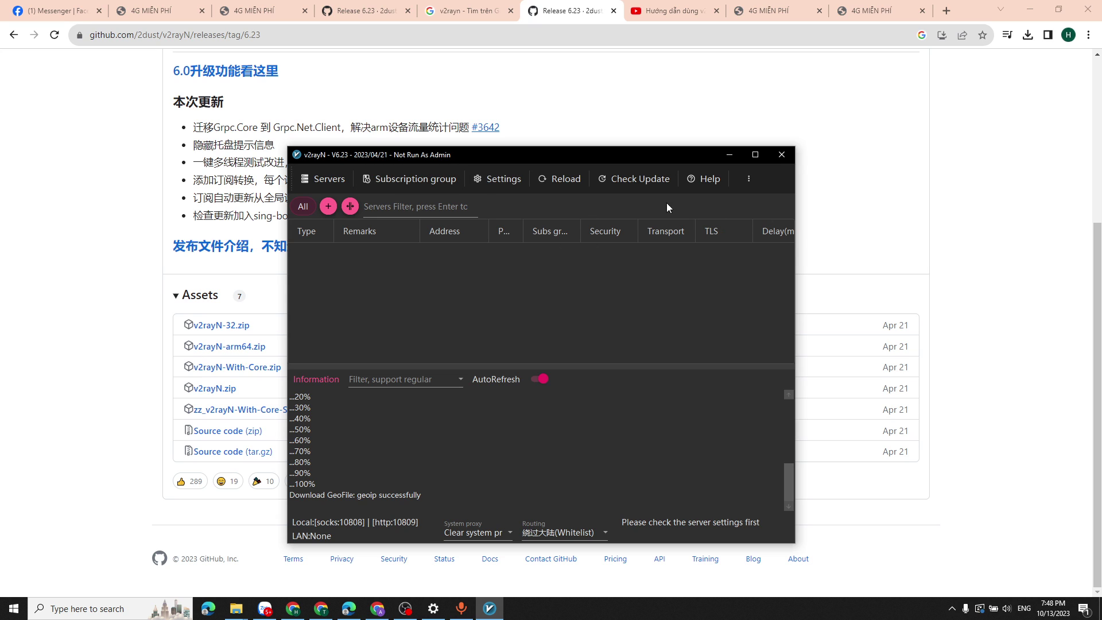
click(752, 177)
click(756, 153)
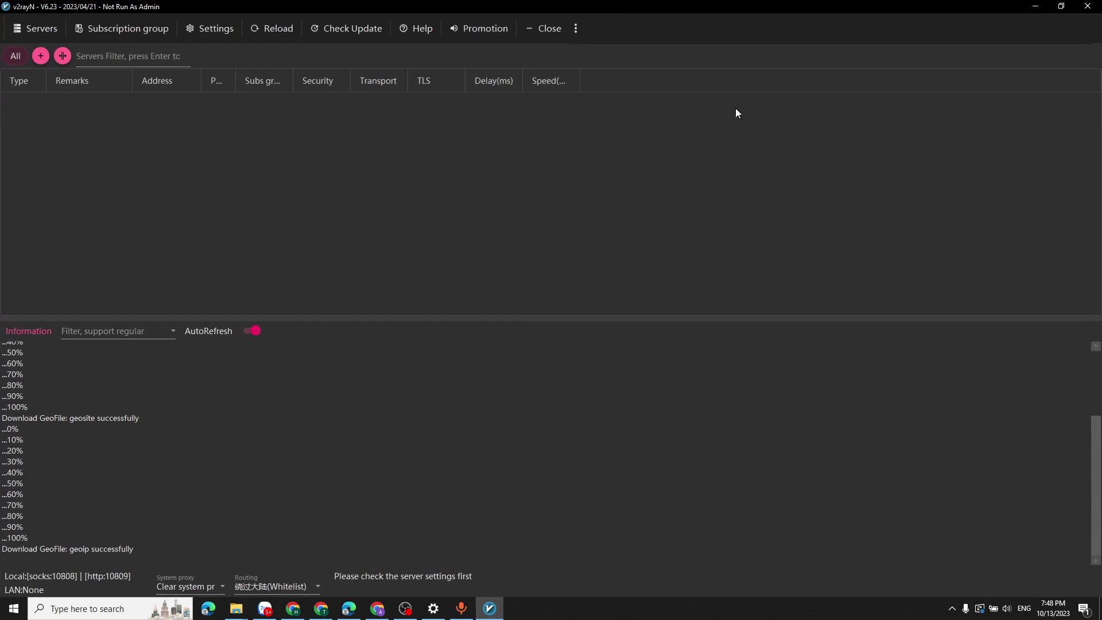
Step: Try switching Dark Mode off and back on, and look at the interface Color choices
click(576, 28)
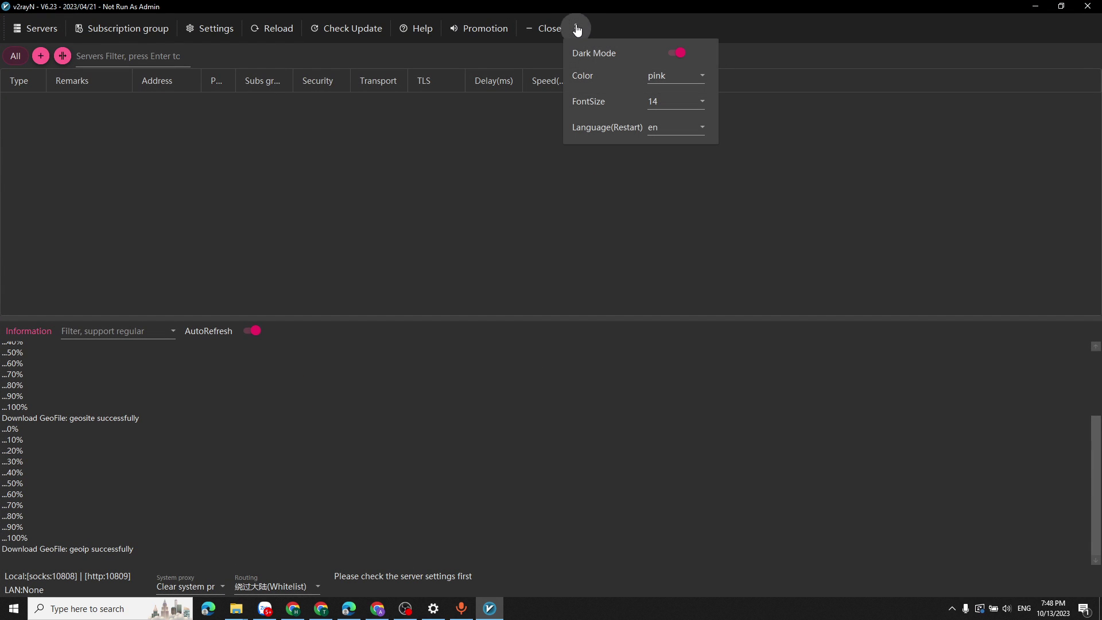
click(674, 53)
click(677, 58)
click(686, 75)
click(685, 83)
click(486, 199)
Step: Set the v2rayN interface language to en
click(576, 28)
click(675, 127)
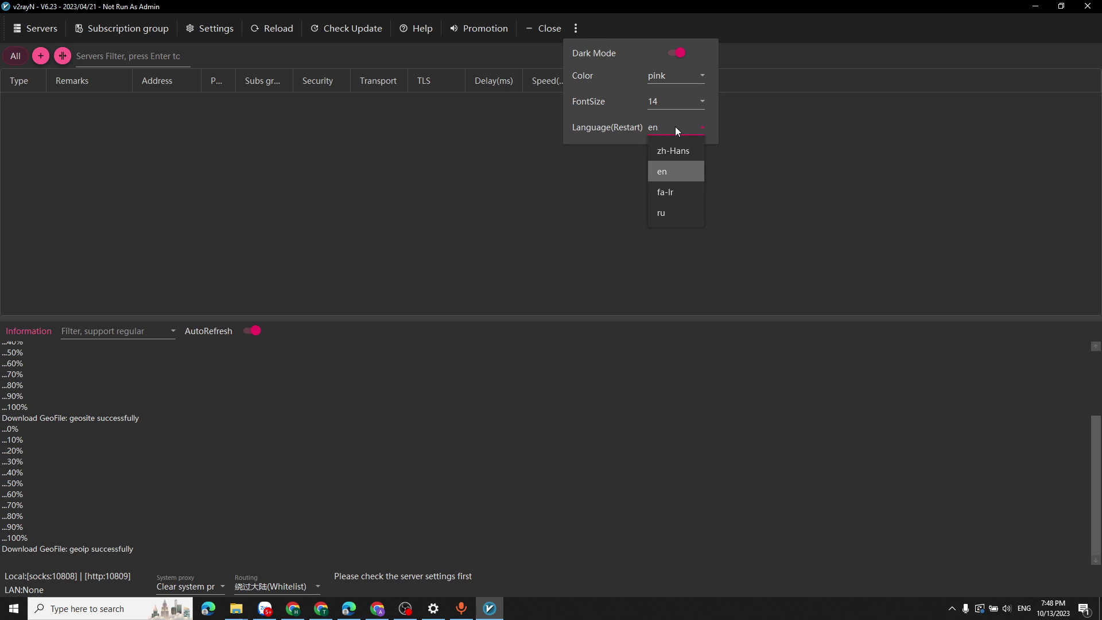
click(674, 175)
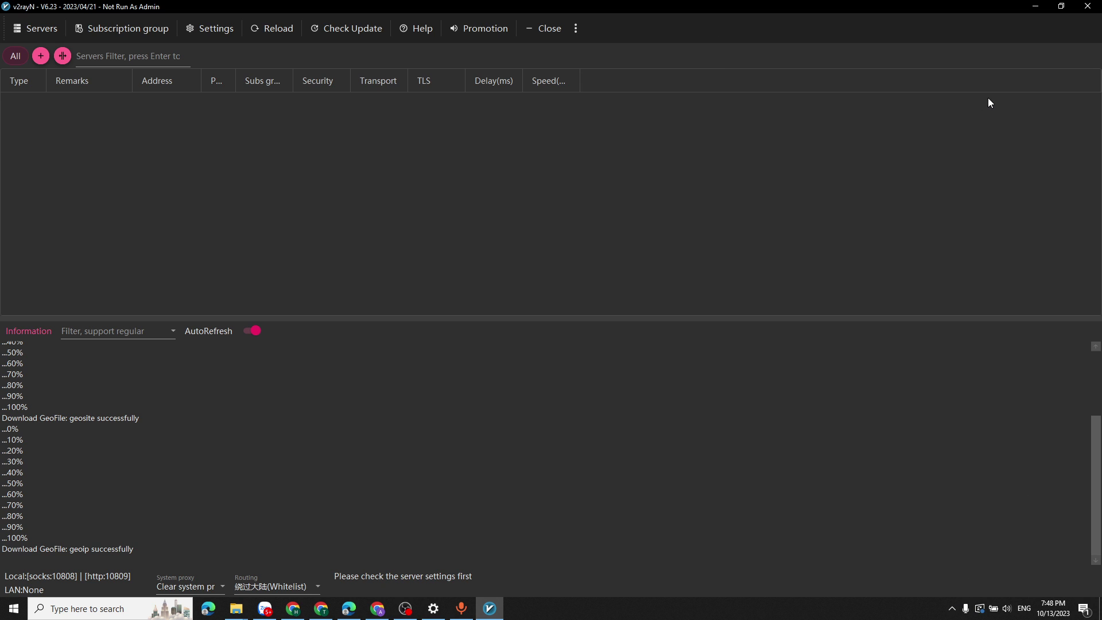
Step: Exit v2rayN completely through its notification area icon
click(952, 608)
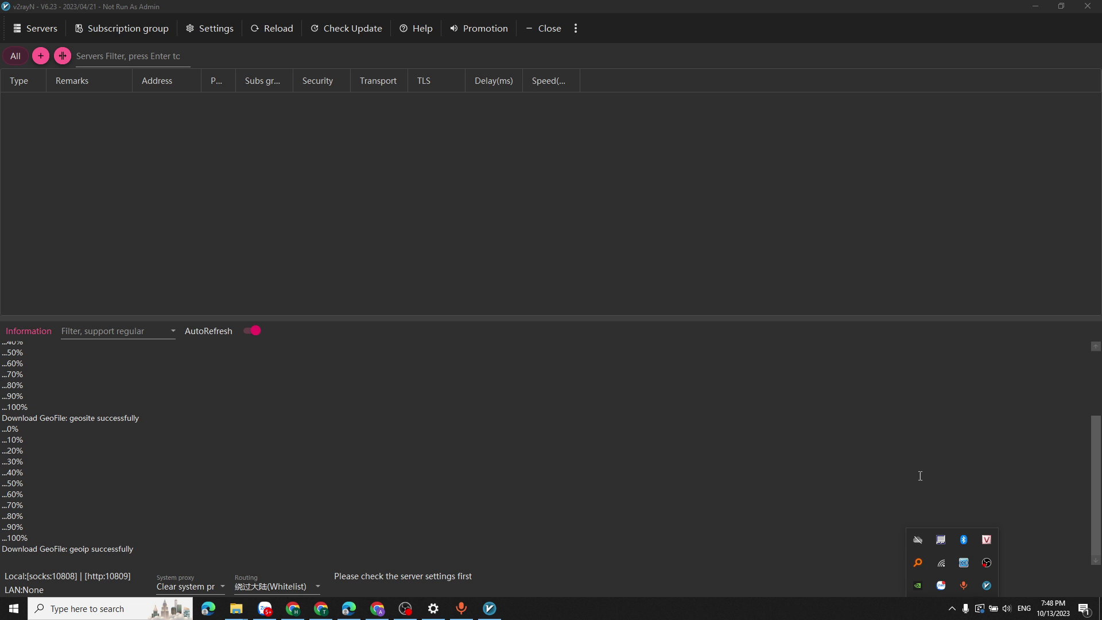
right_click(988, 586)
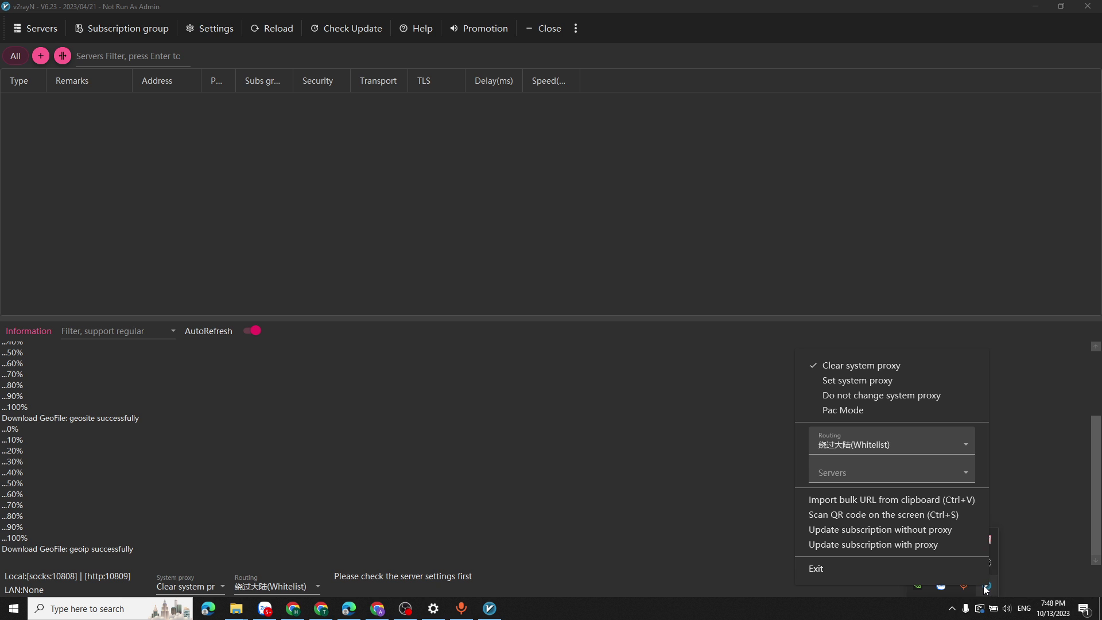
click(845, 569)
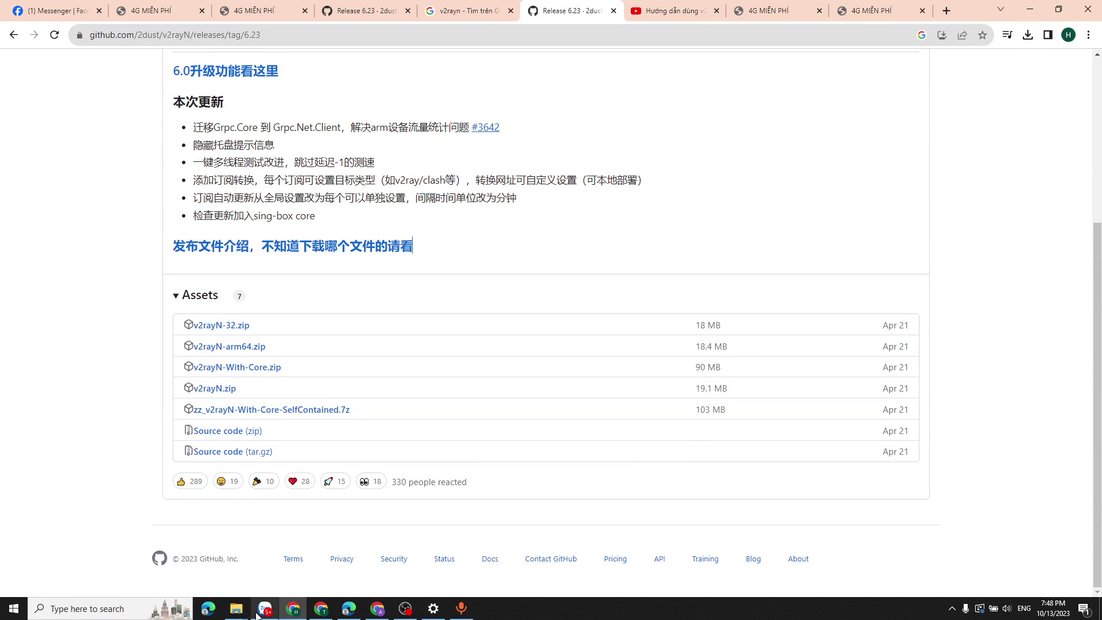
Step: Launch v2rayN again from the v2rayN-With-Core folder, bring up its window and maximize it
mouse_move(236, 608)
click(312, 569)
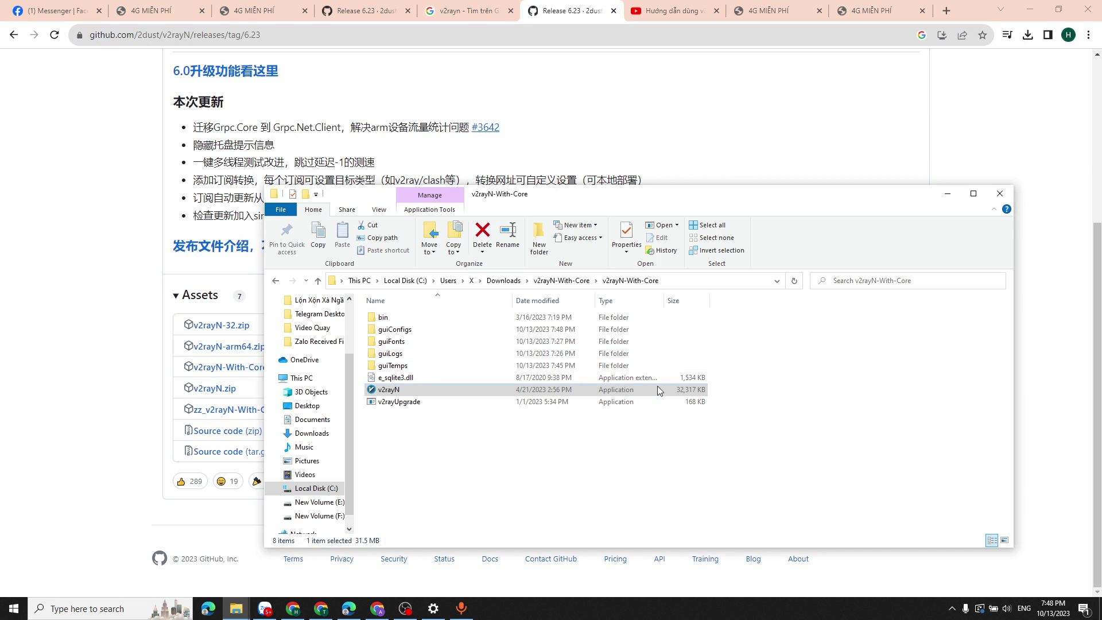
click(382, 390)
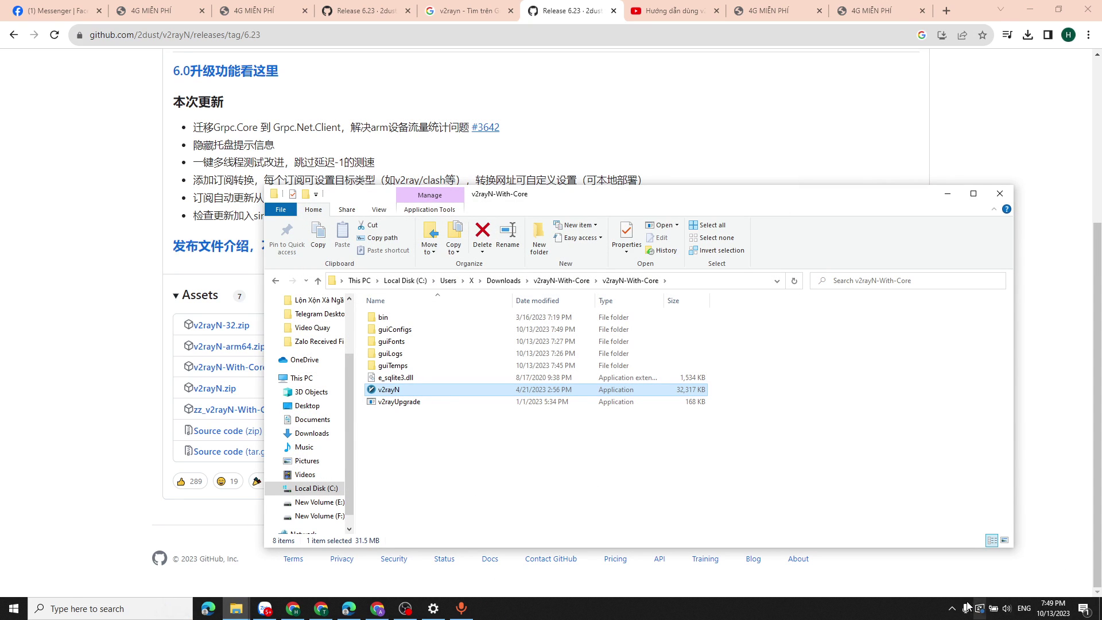
click(950, 609)
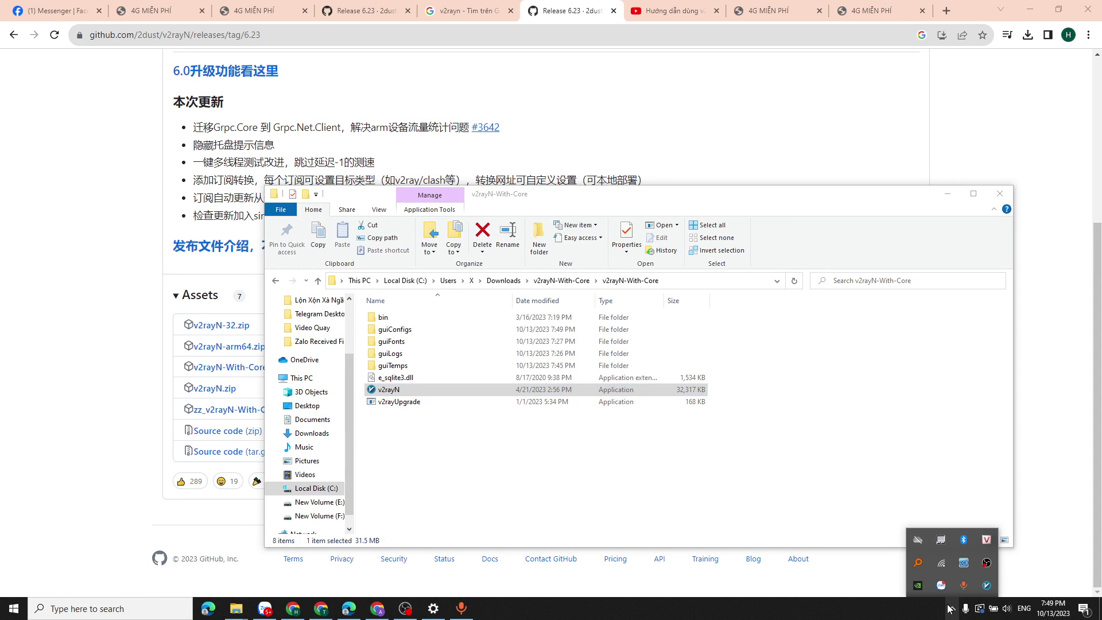
click(986, 585)
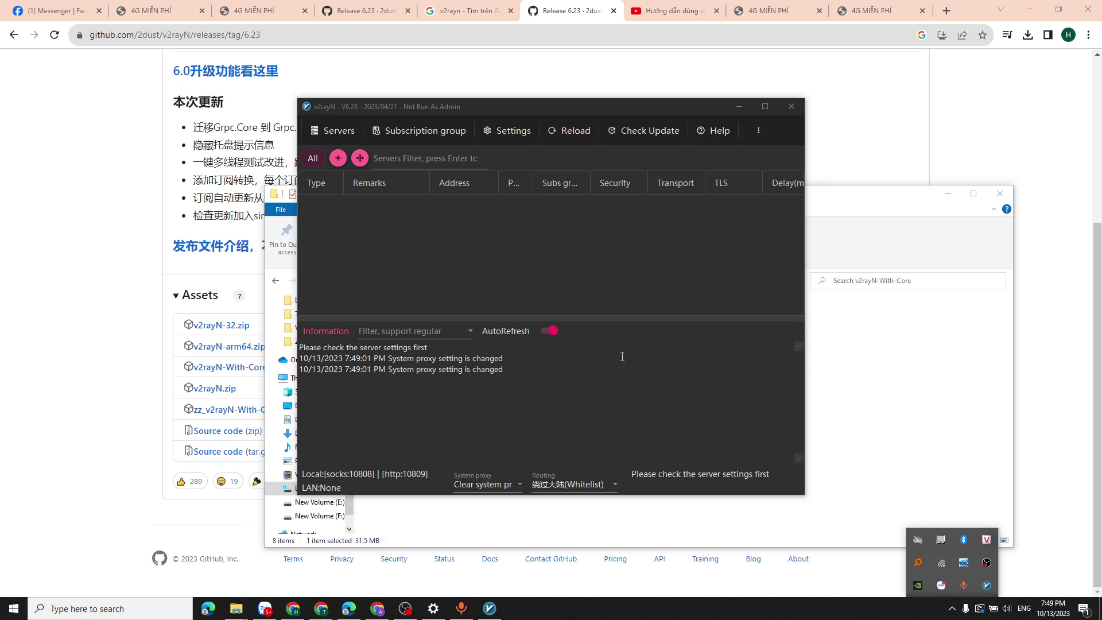
click(766, 106)
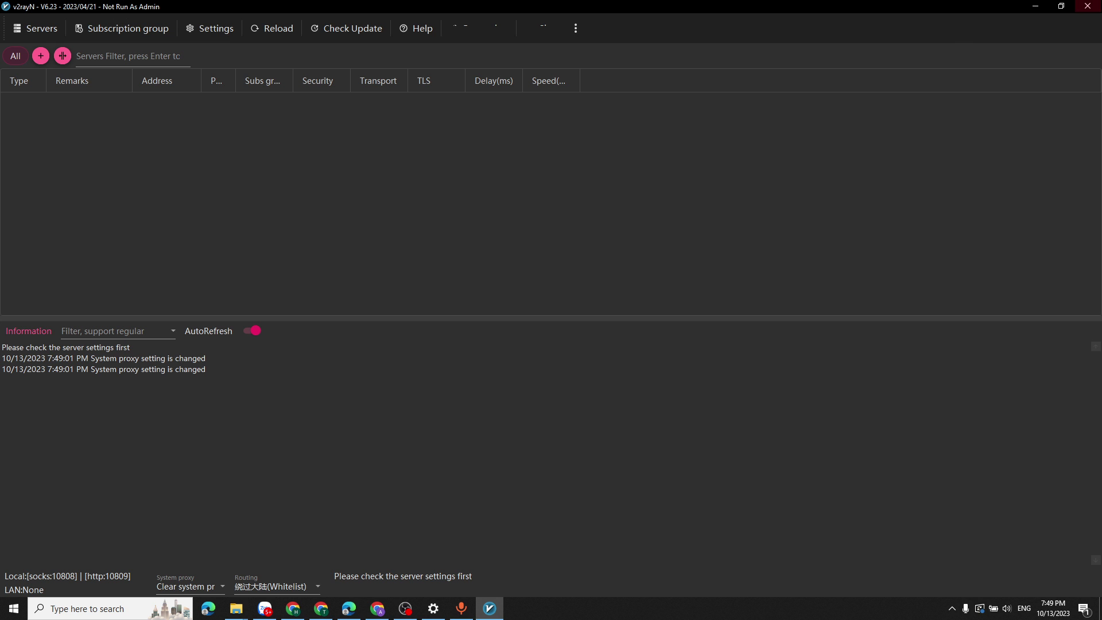
Step: Close the v2rayN window and run the v2rayN application as administrator
click(1087, 6)
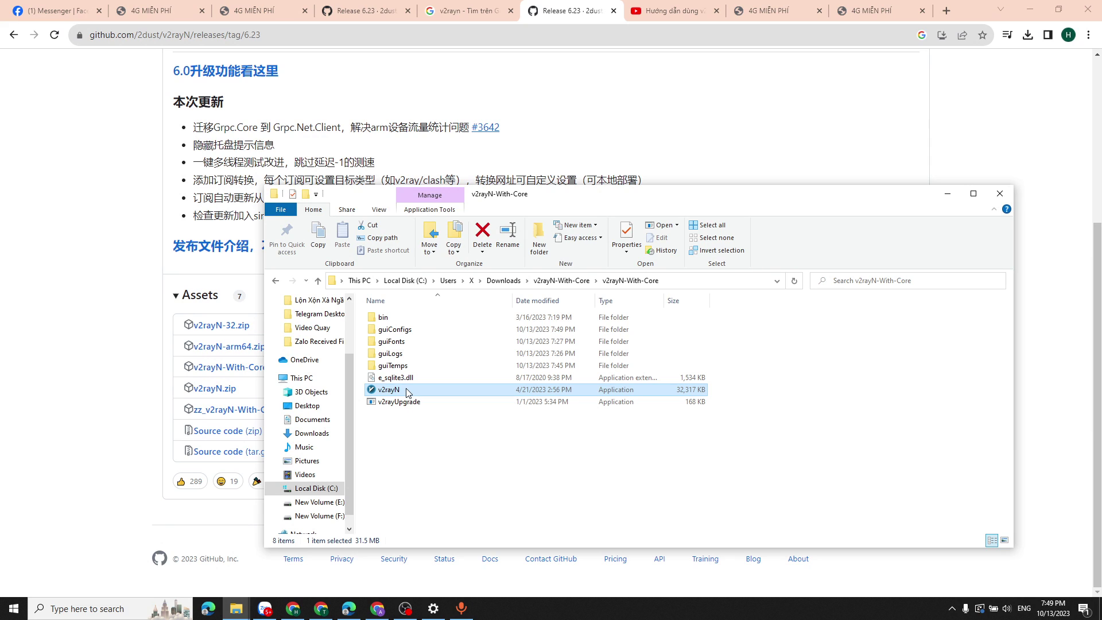
right_click(407, 388)
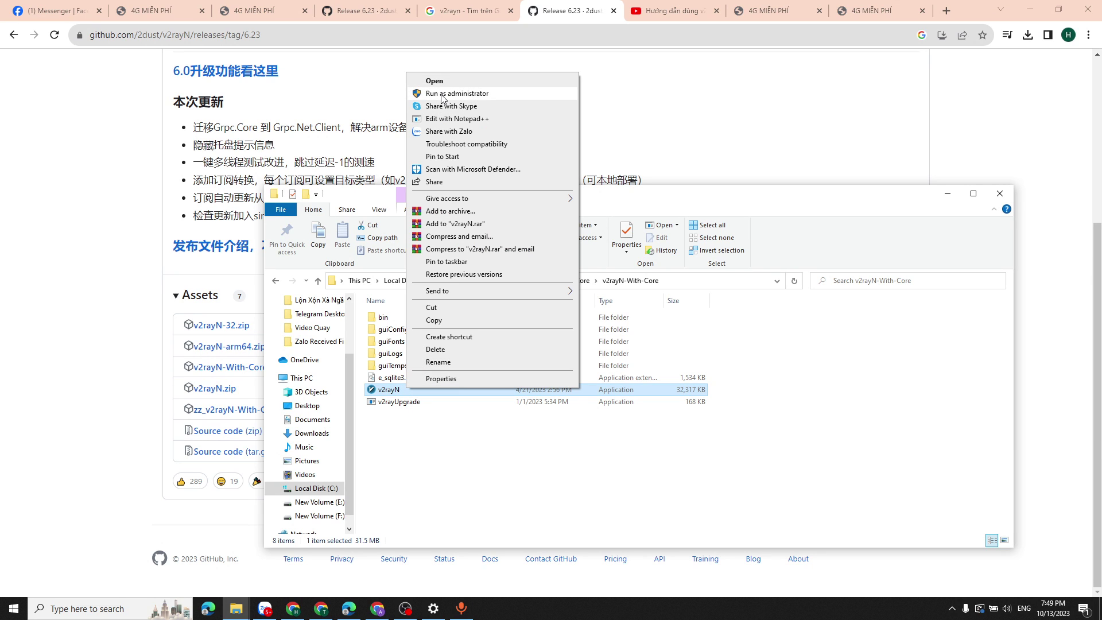
click(442, 93)
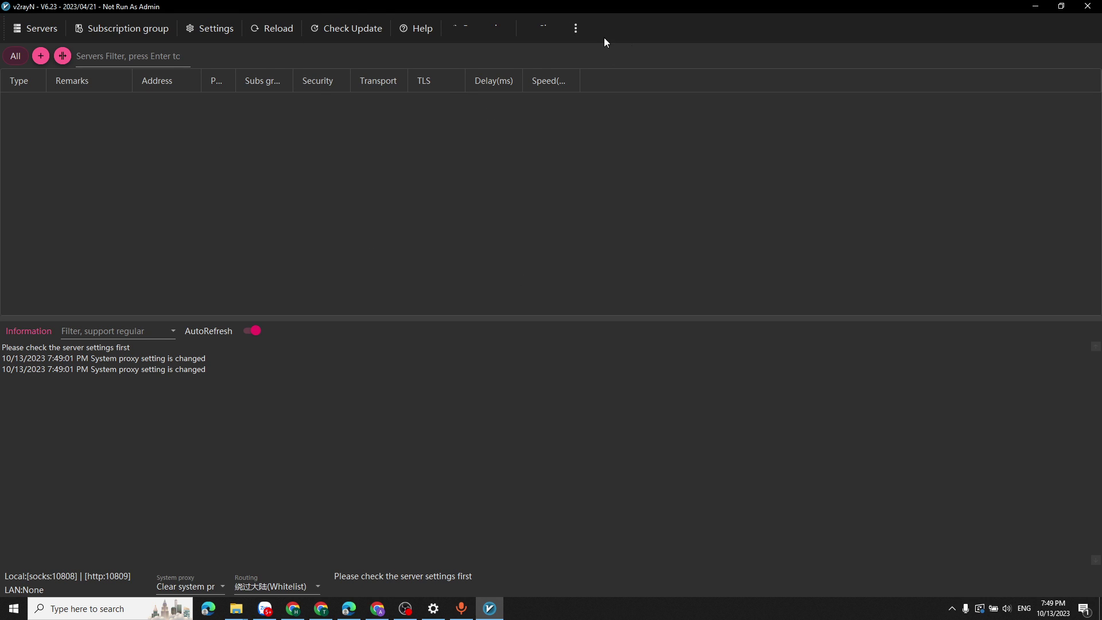
Step: Restore the v2rayN window to its smaller size and look at the choices for adding servers
click(1061, 6)
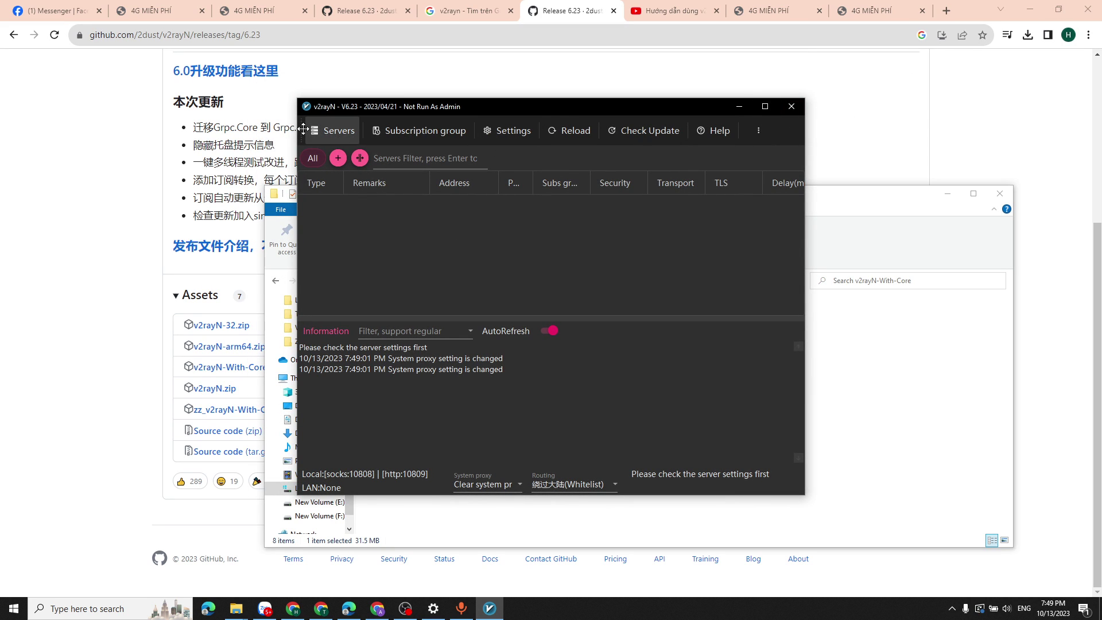
click(347, 133)
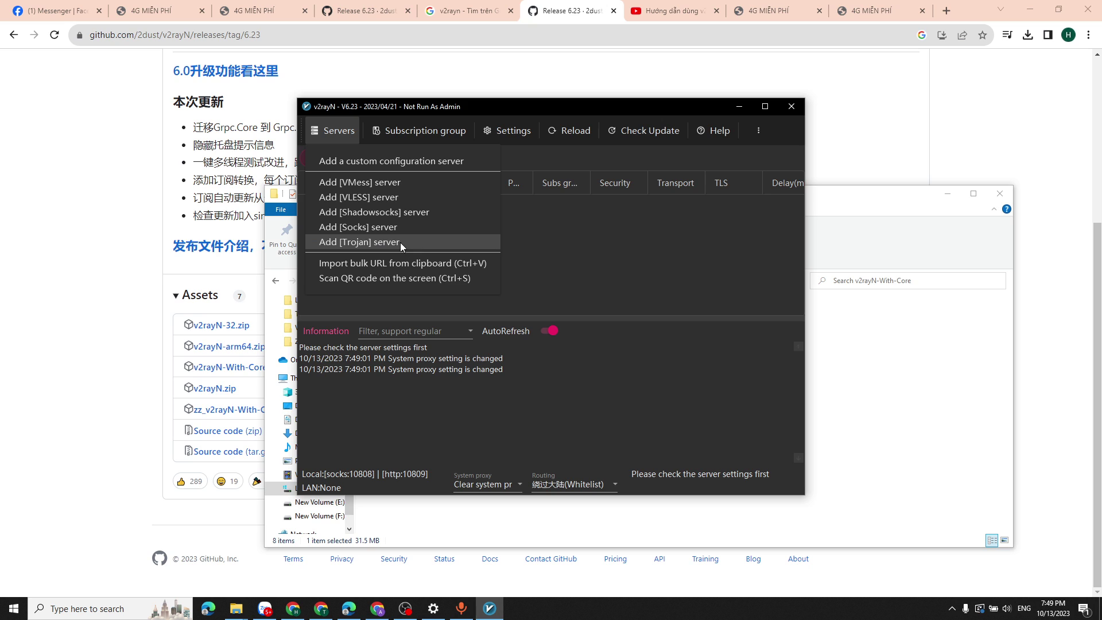
click(599, 268)
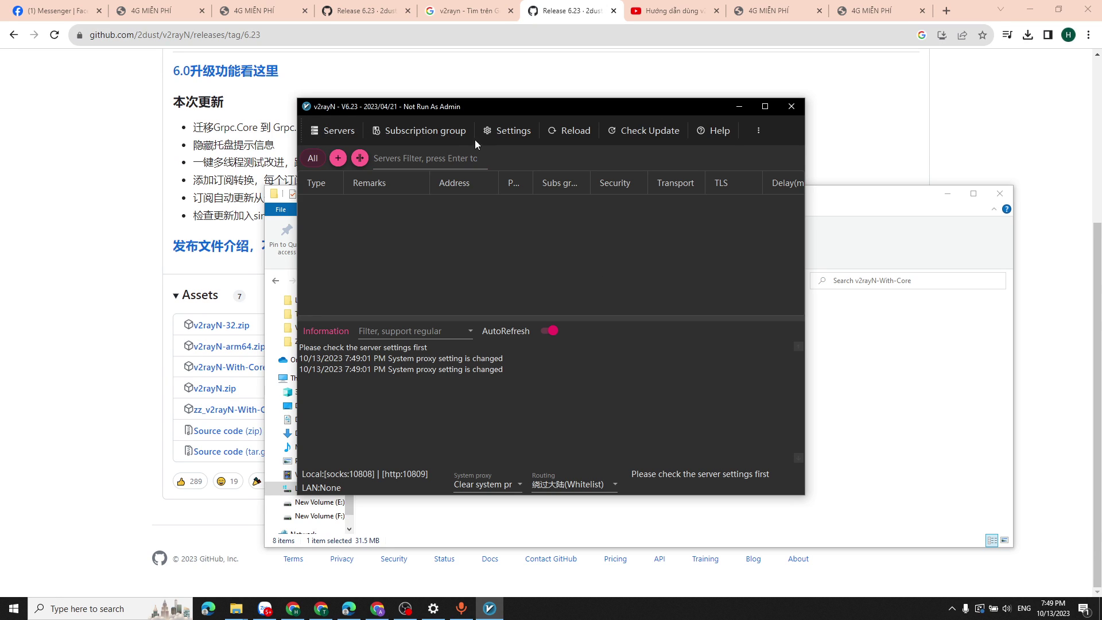
Step: Open the v2rayN option settings and turn off sniffing in the core basic settings, keeping UDP enabled
click(515, 136)
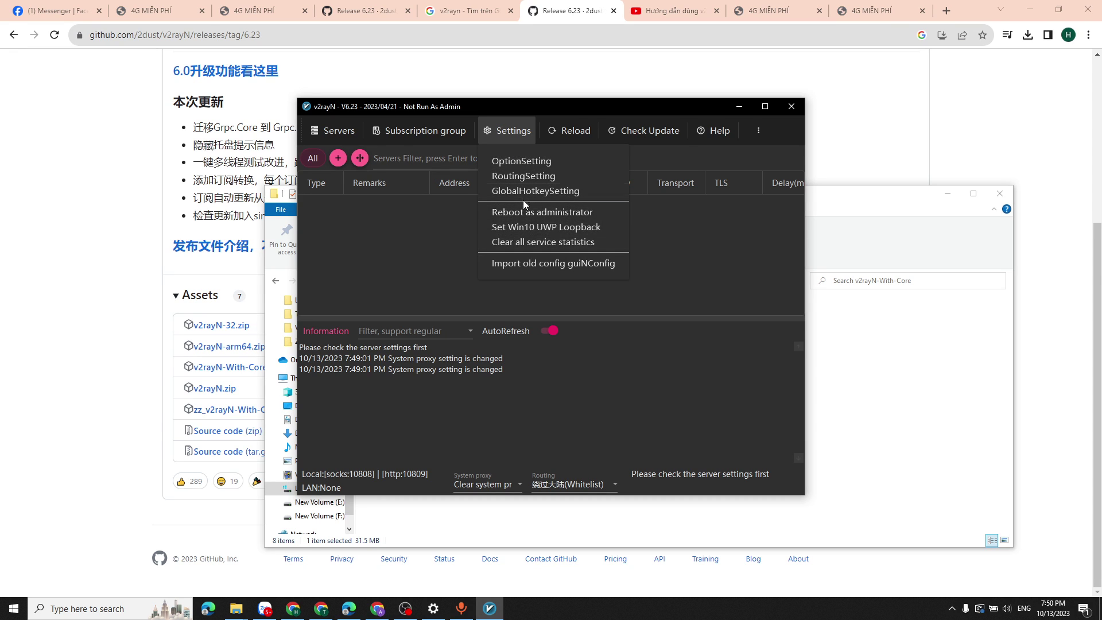
click(526, 159)
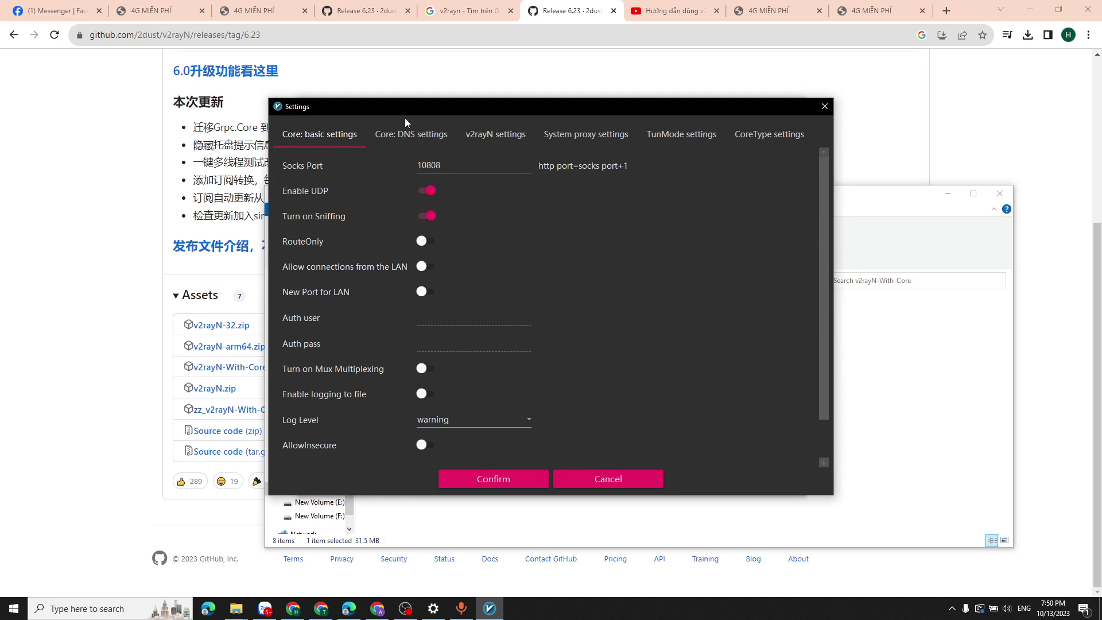
drag(360, 108, 486, 91)
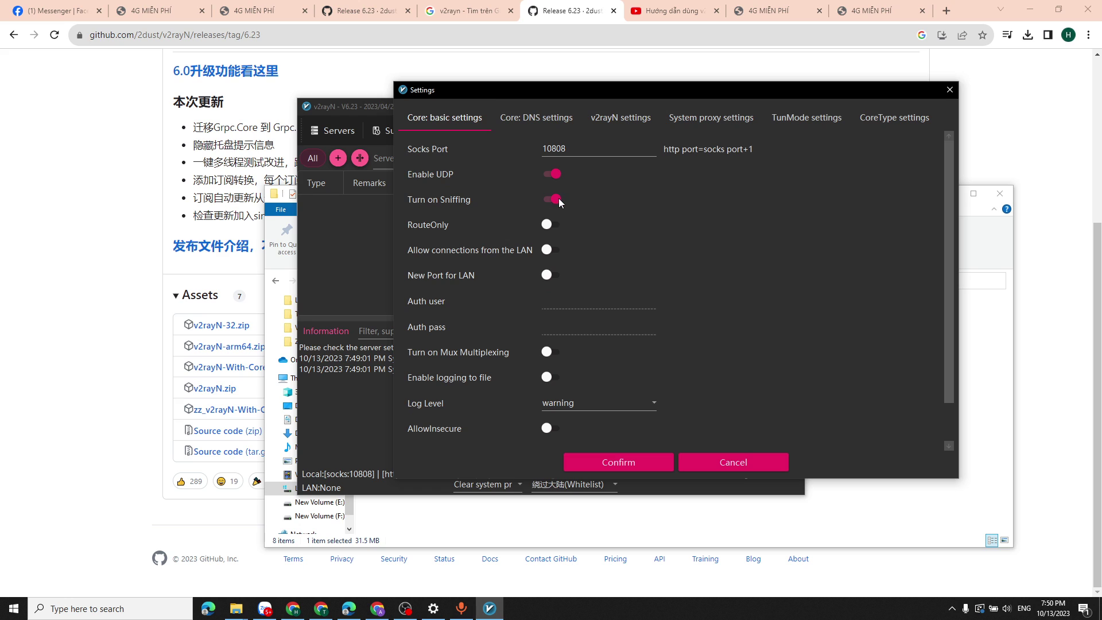
scroll(678, 336, down, 2)
scroll(637, 298, up, 2)
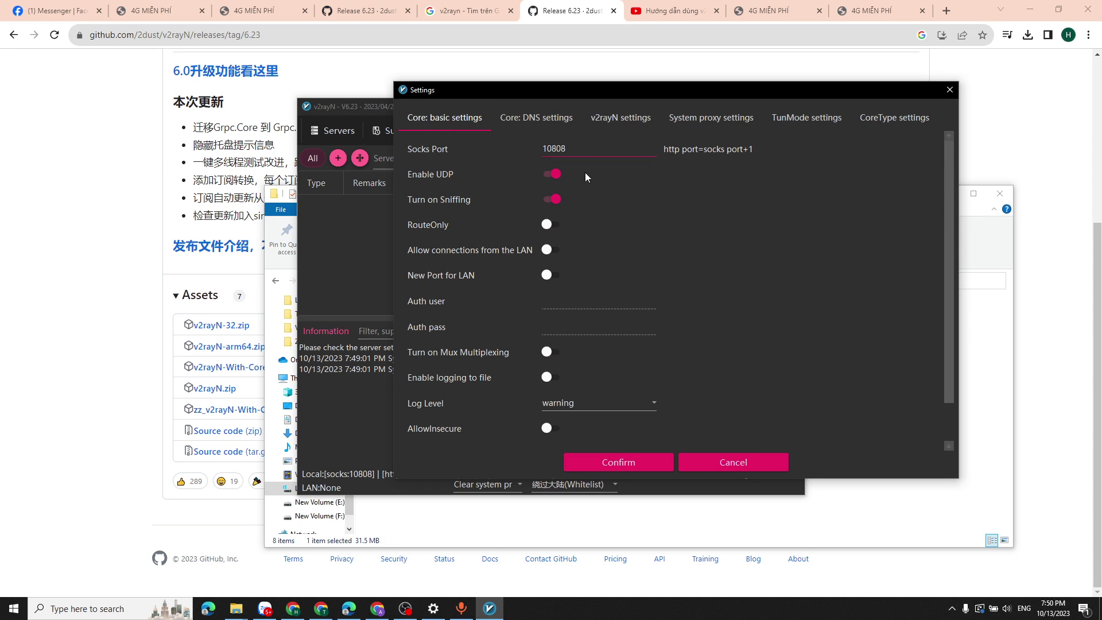
click(549, 149)
click(553, 175)
click(548, 175)
click(555, 202)
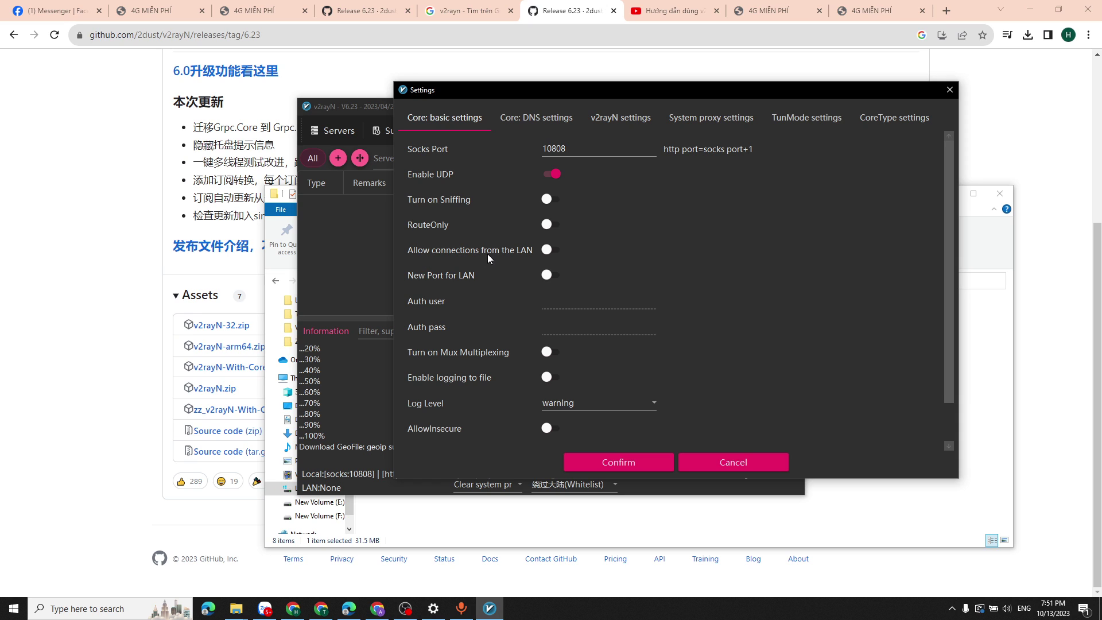
Step: Enable Allow connections from the LAN and AllowInsecure, and save the core basic settings
click(552, 251)
scroll(517, 374, down, 2)
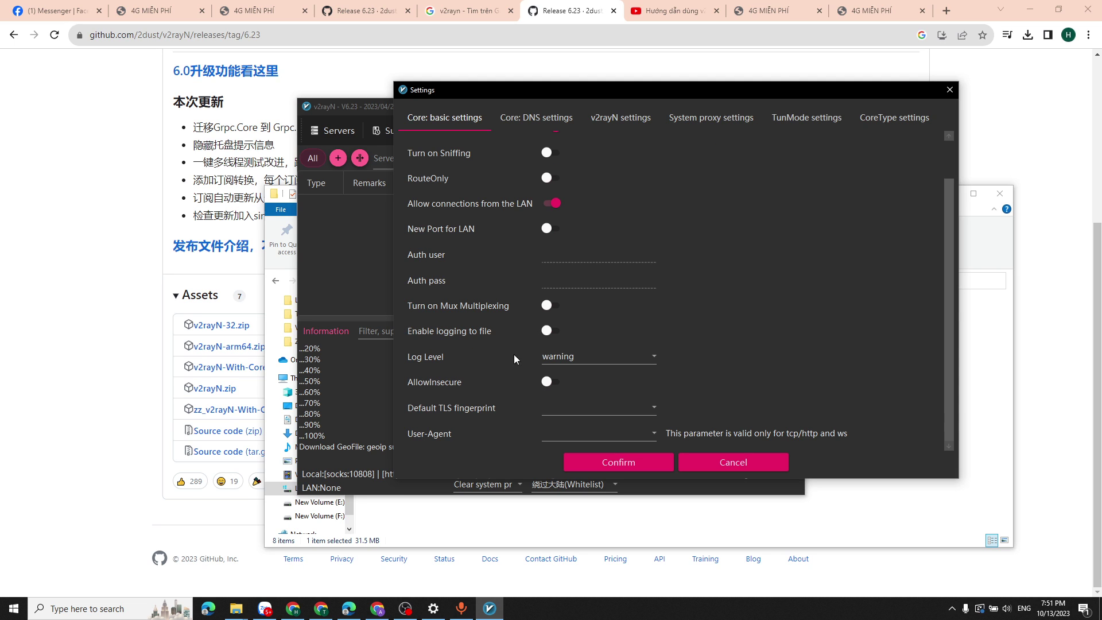
click(548, 381)
scroll(491, 320, up, 2)
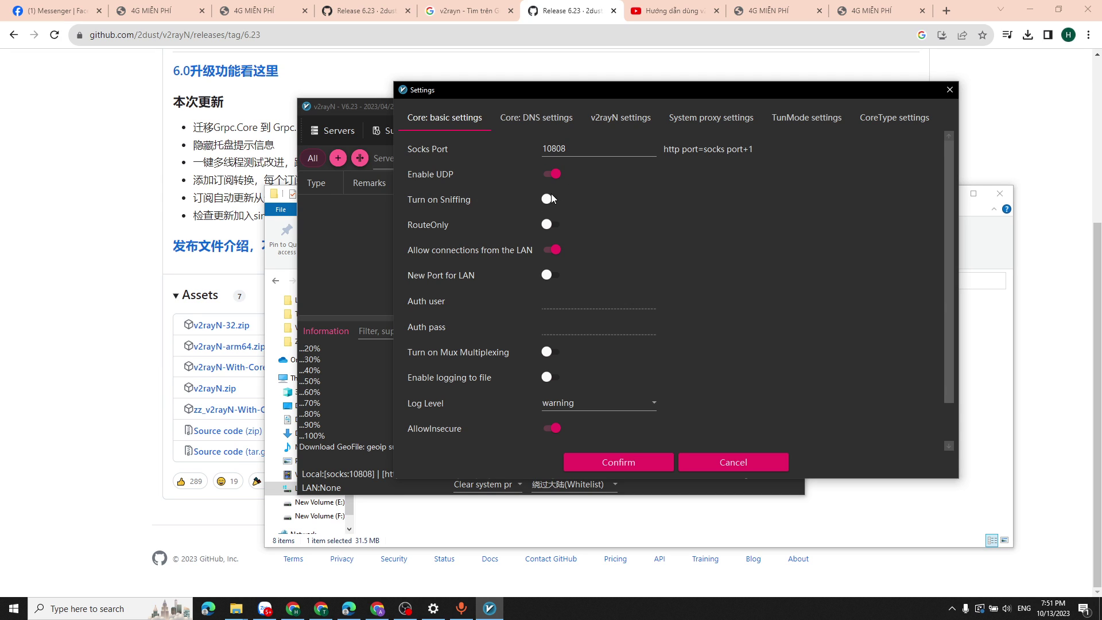
scroll(432, 363, down, 2)
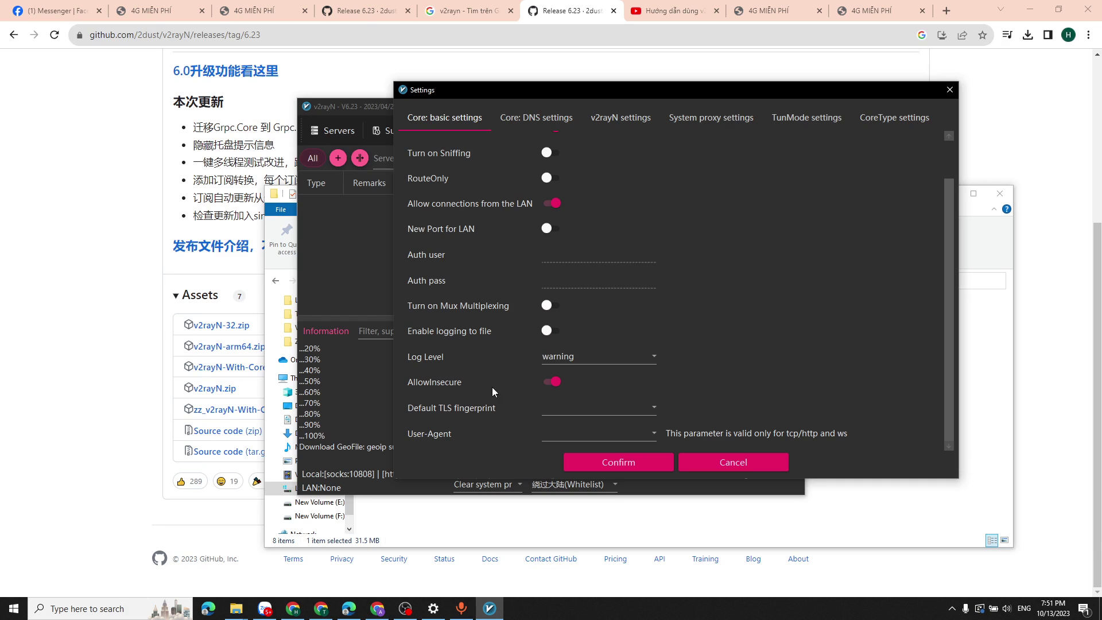
scroll(591, 367, up, 2)
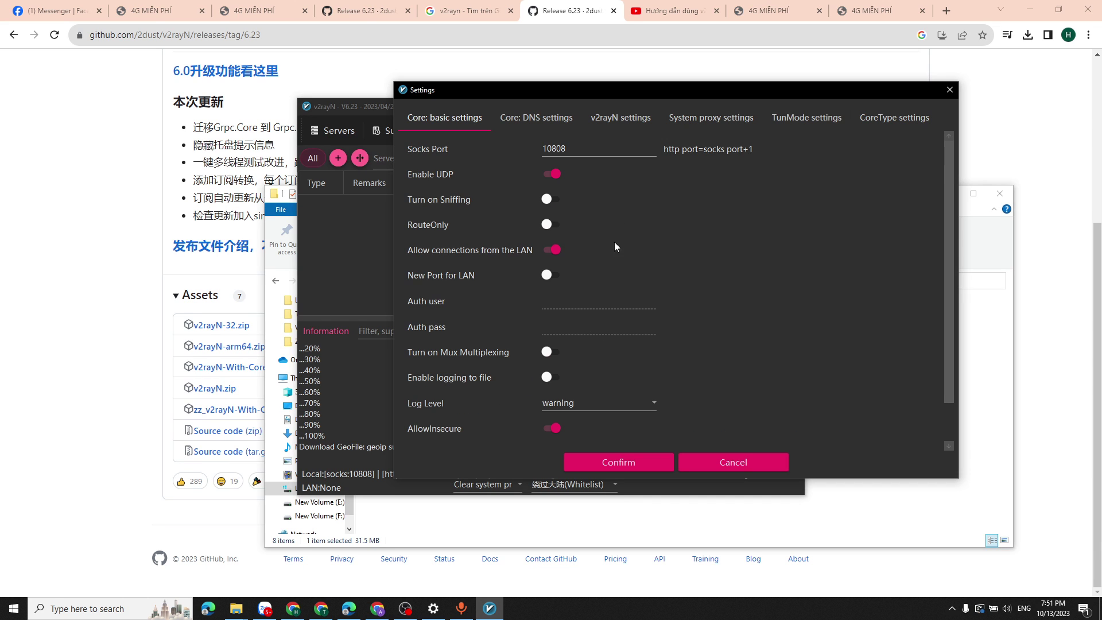
click(594, 465)
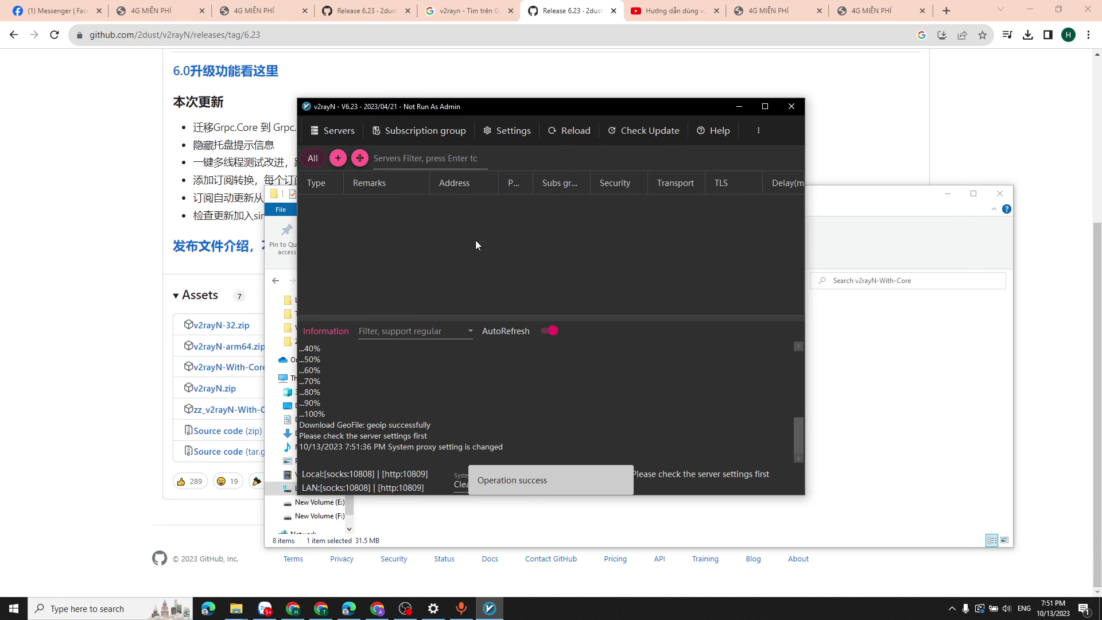
Step: Reopen the option settings and review the Core: DNS settings and the v2rayN settings
click(507, 134)
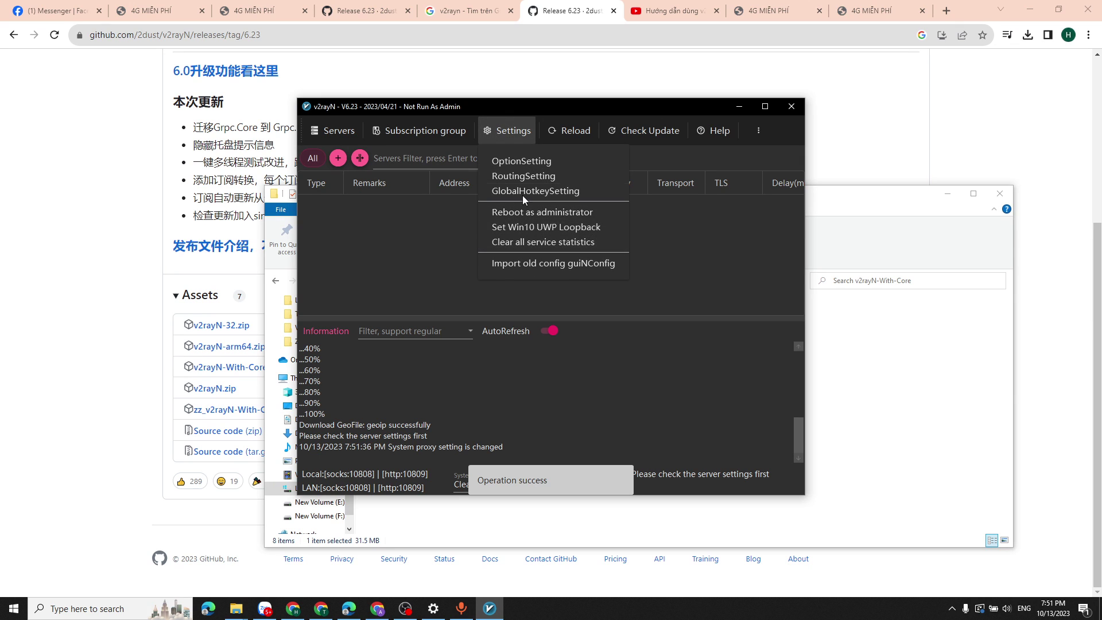
click(544, 161)
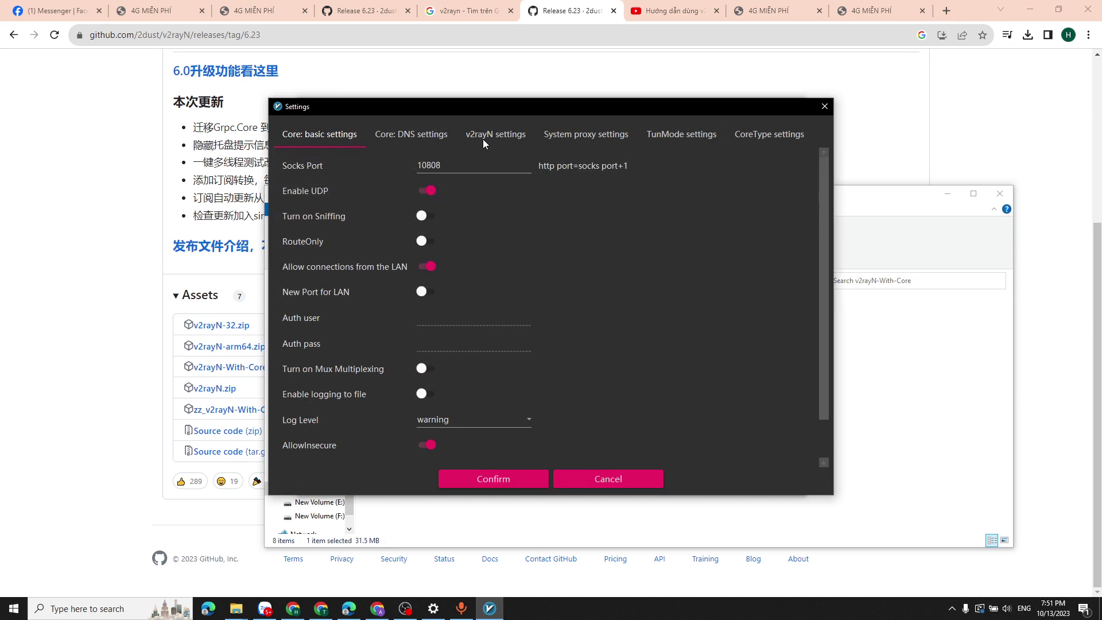
click(405, 134)
click(487, 134)
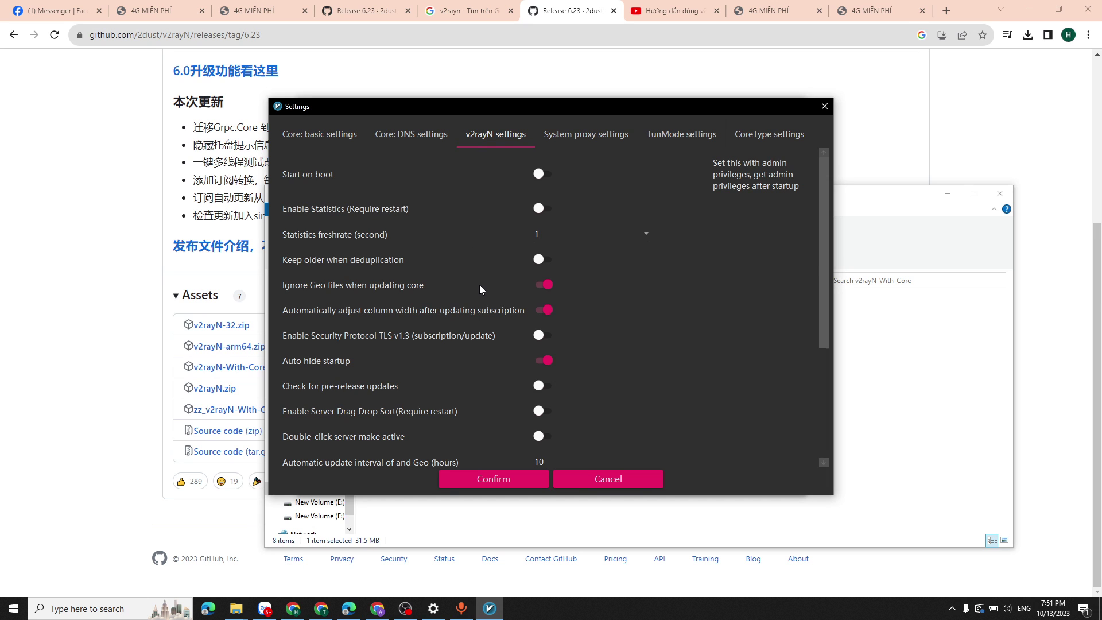
scroll(480, 287, down, 5)
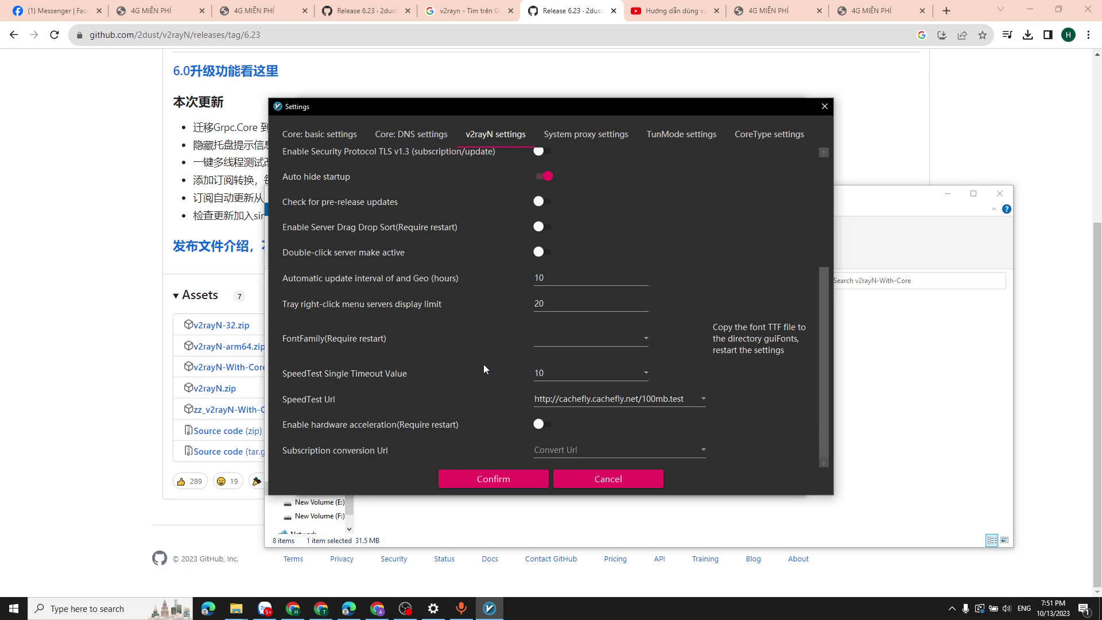
scroll(484, 364, up, 4)
scroll(379, 323, up, 1)
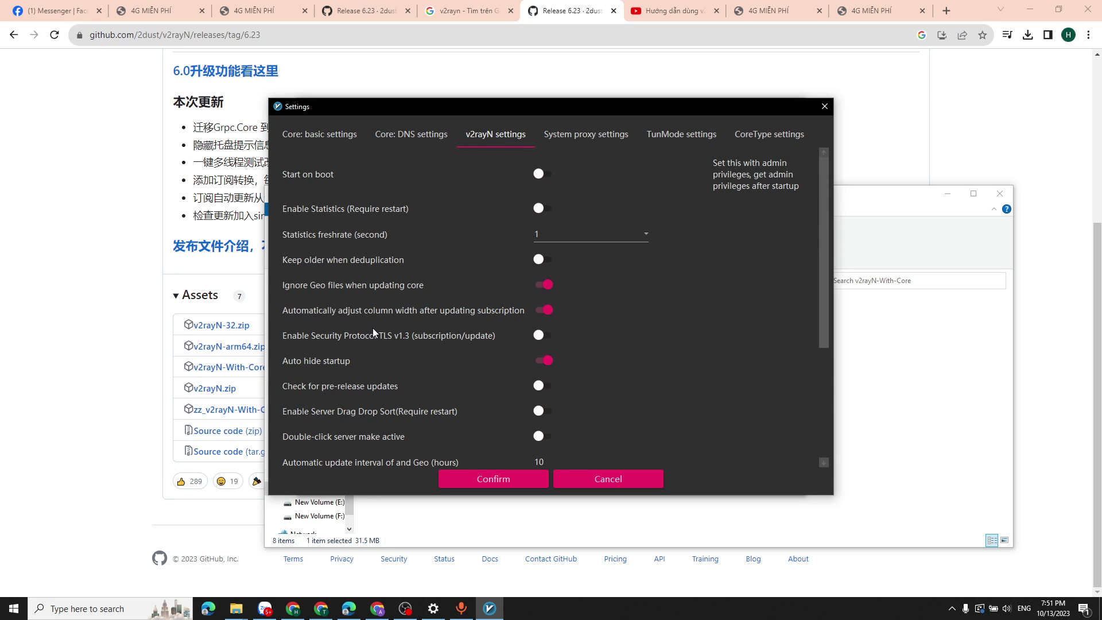
scroll(373, 329, down, 2)
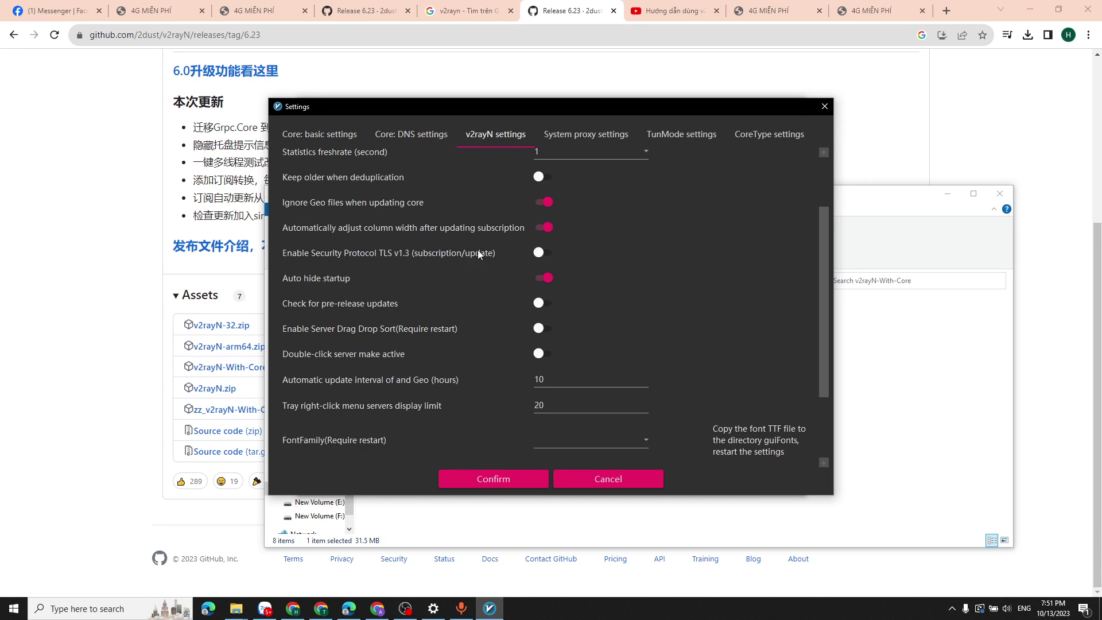
scroll(474, 273, up, 2)
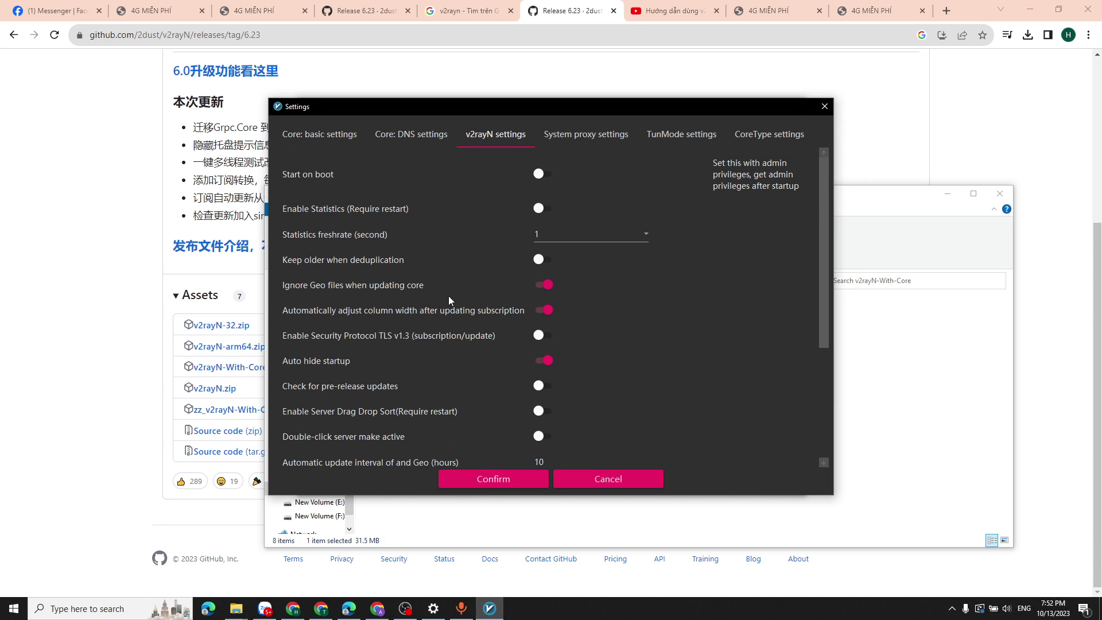
Step: Review the System proxy, TunMode and CoreType settings, and confirm the settings dialog
click(579, 135)
click(666, 138)
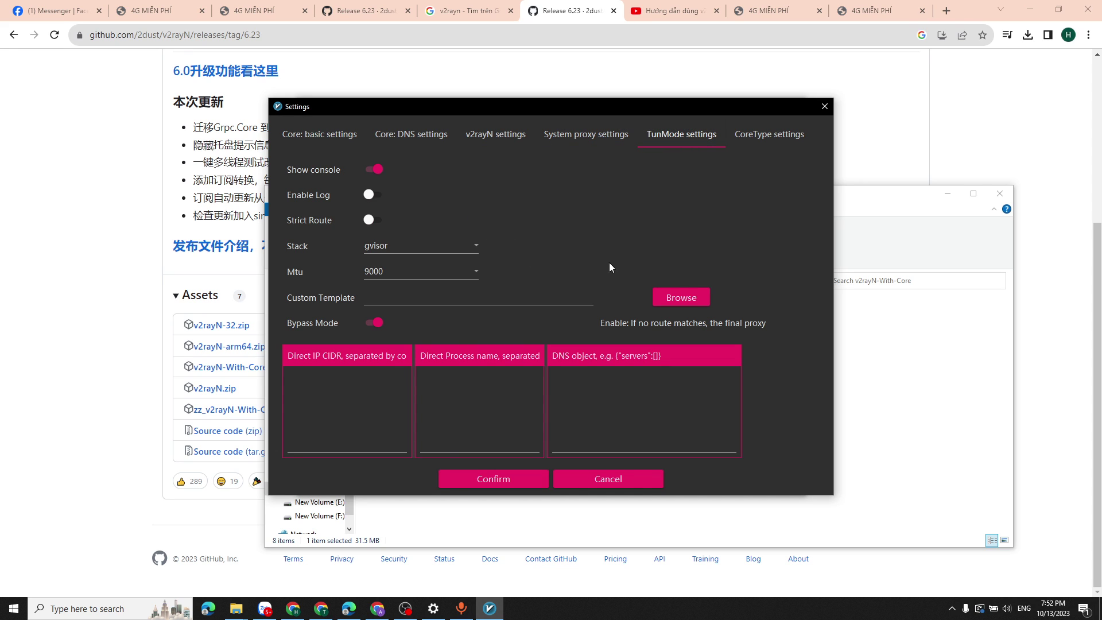
click(746, 135)
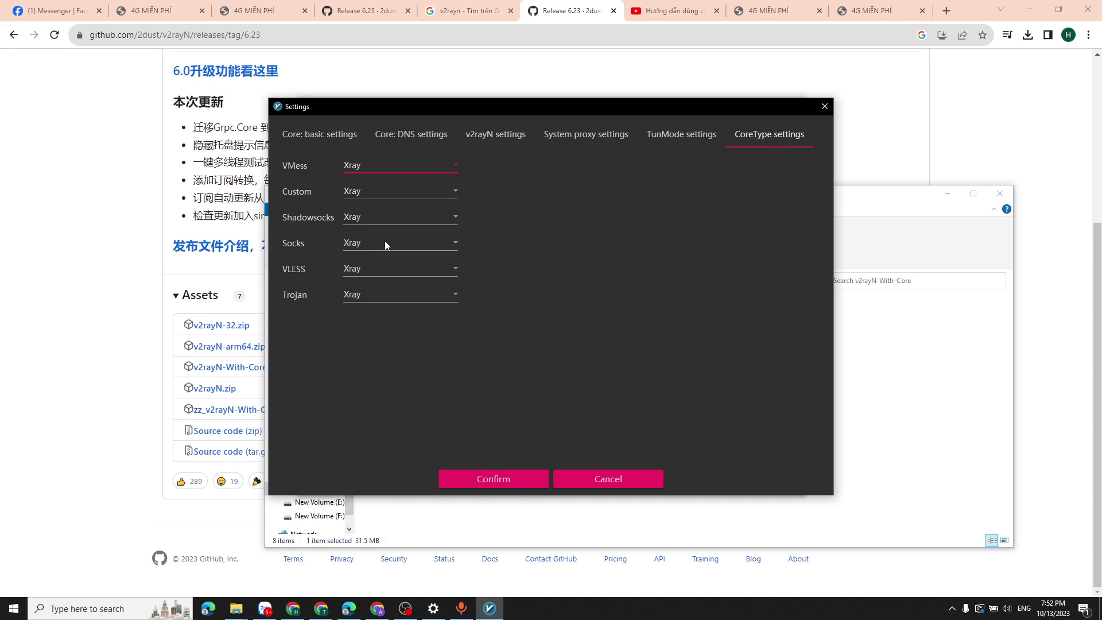
click(520, 476)
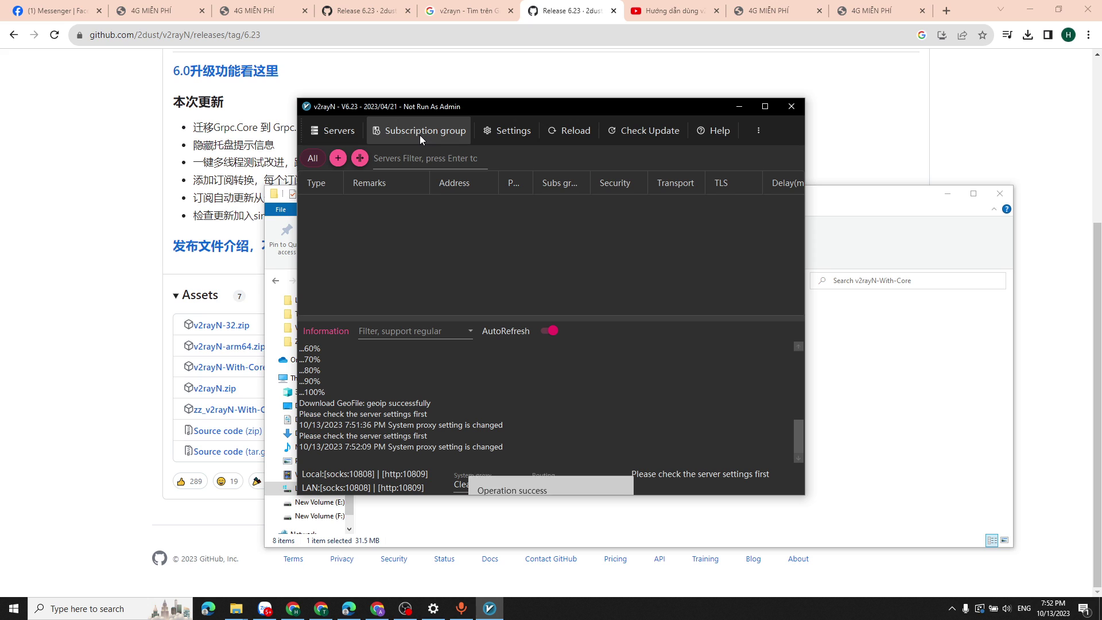
Step: Open the subscription group settings and start a new subscription group entry
click(419, 135)
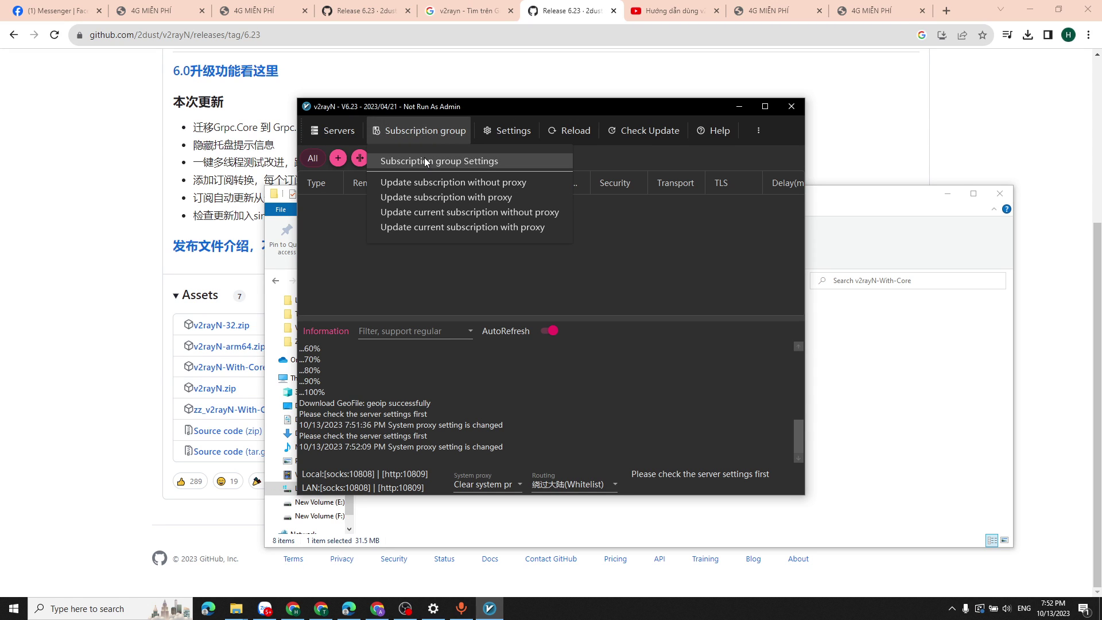
click(423, 160)
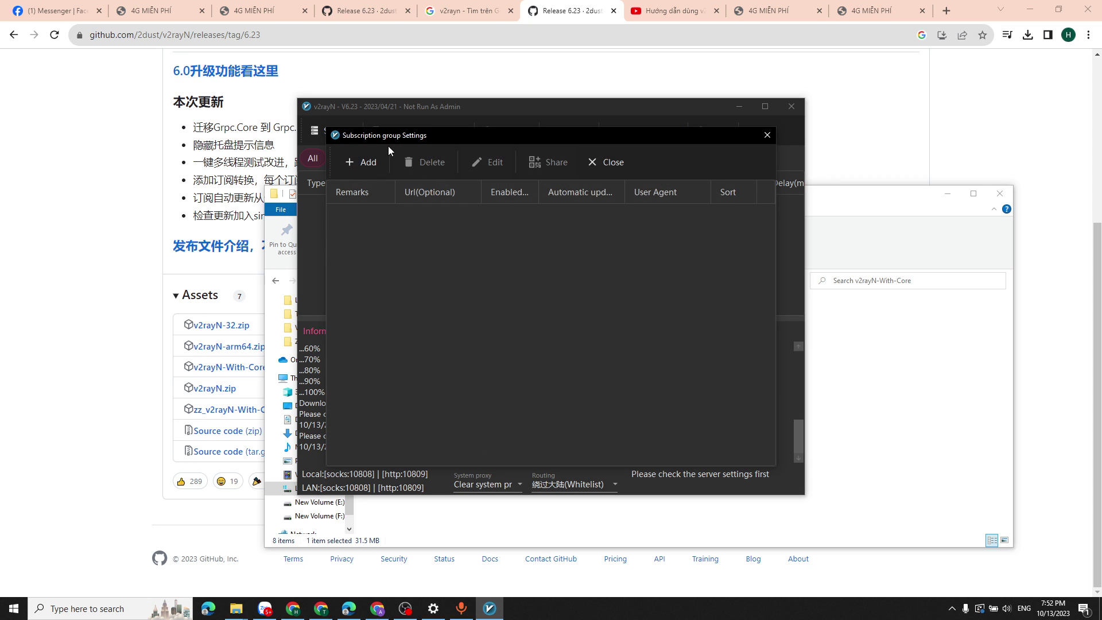
drag(416, 140, 433, 150)
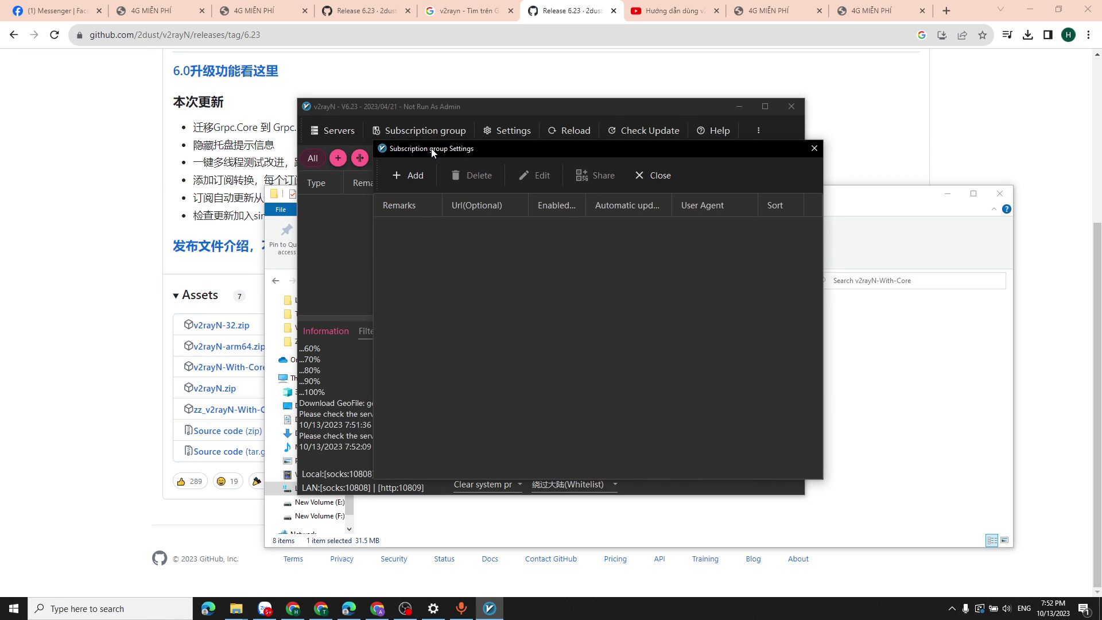
click(408, 174)
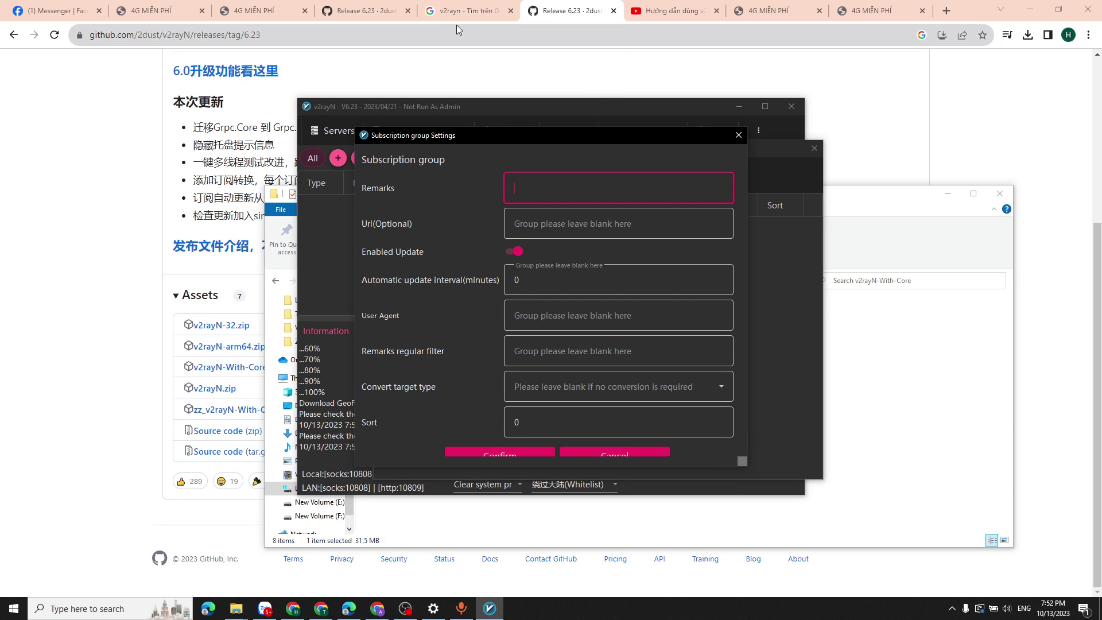
Step: Switch to the 4G MIỄN PHÍ dashboard in the browser and copy the service package's standard server subscription link (Sao Chép Liên Kết)
click(281, 5)
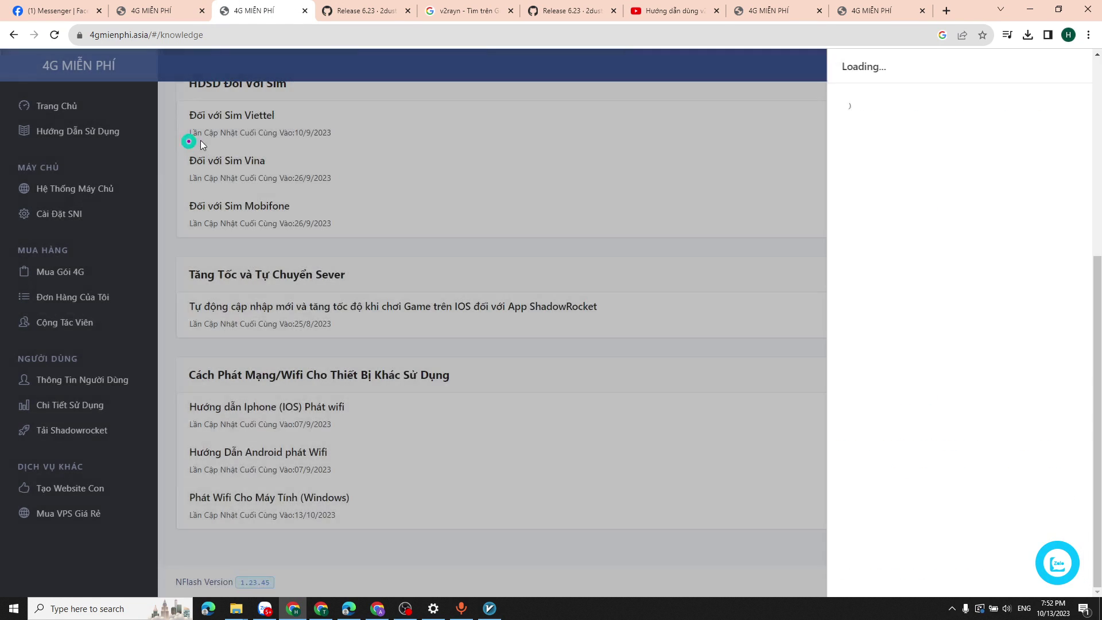
click(20, 134)
click(23, 98)
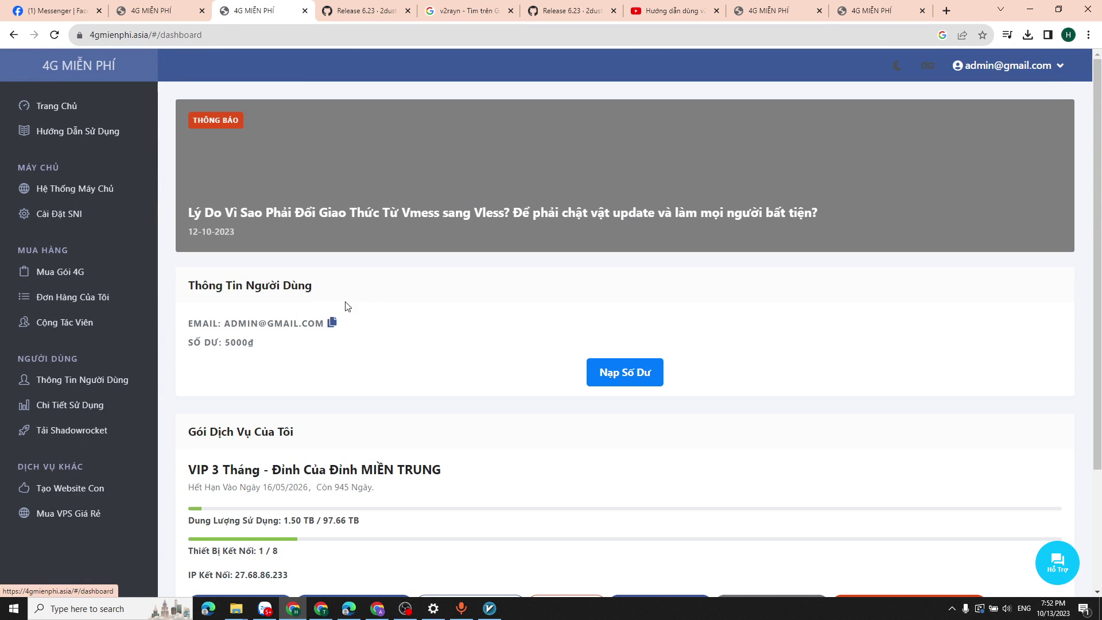
scroll(365, 291, down, 3)
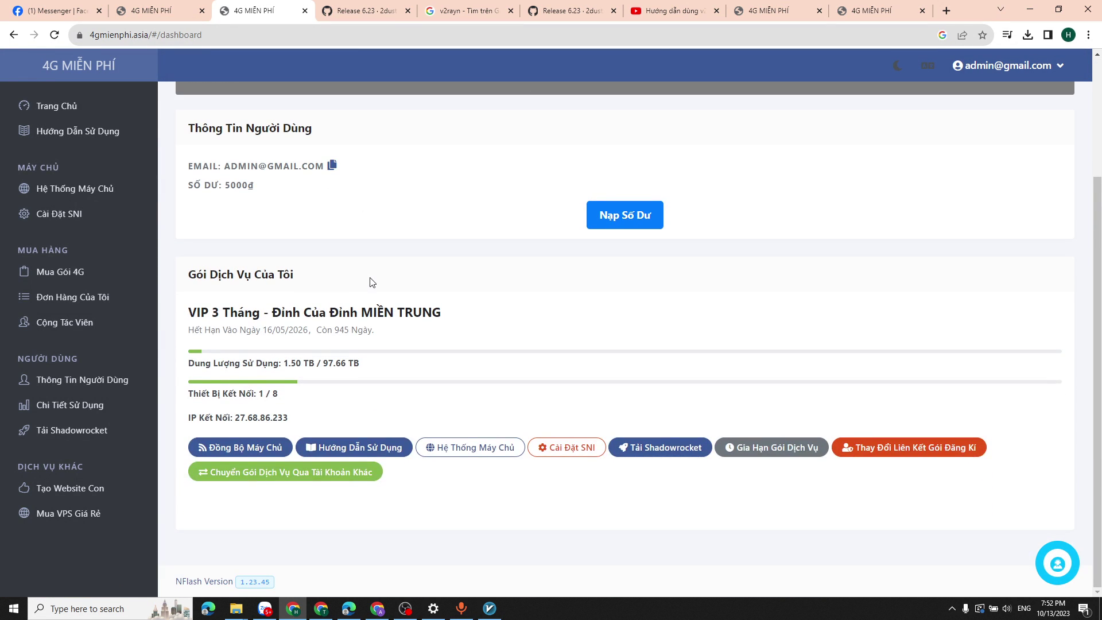
click(238, 452)
click(238, 452)
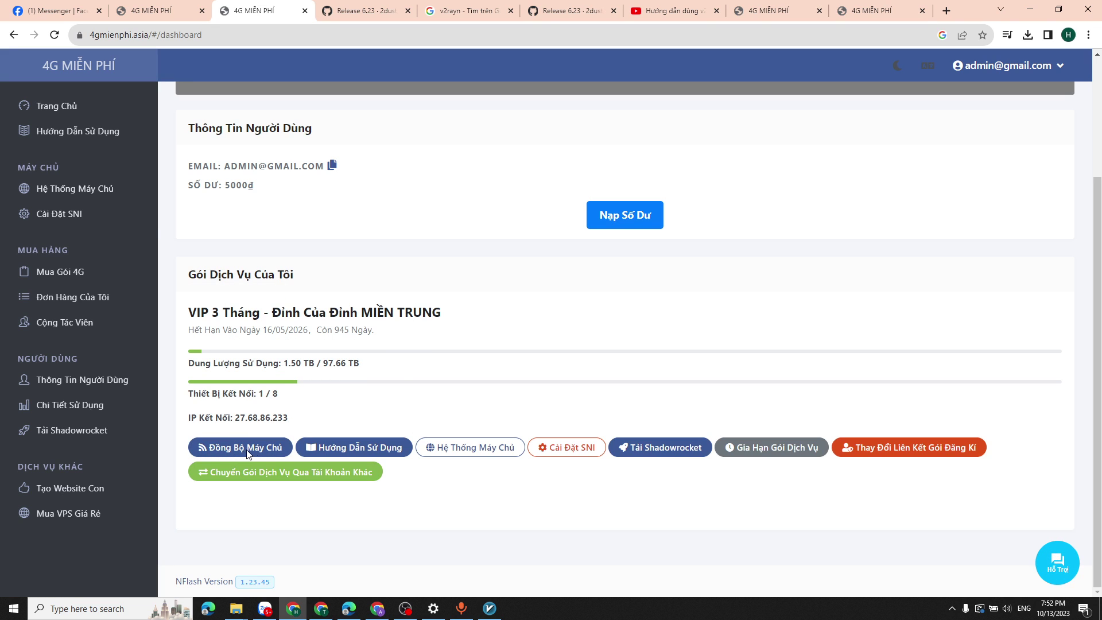
click(274, 448)
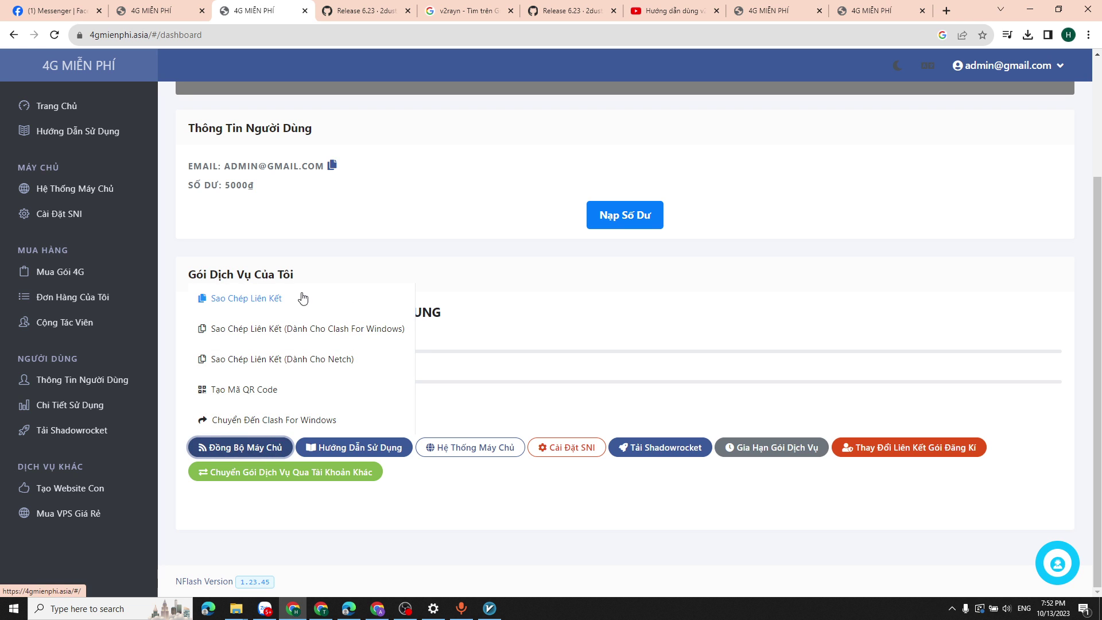
click(259, 298)
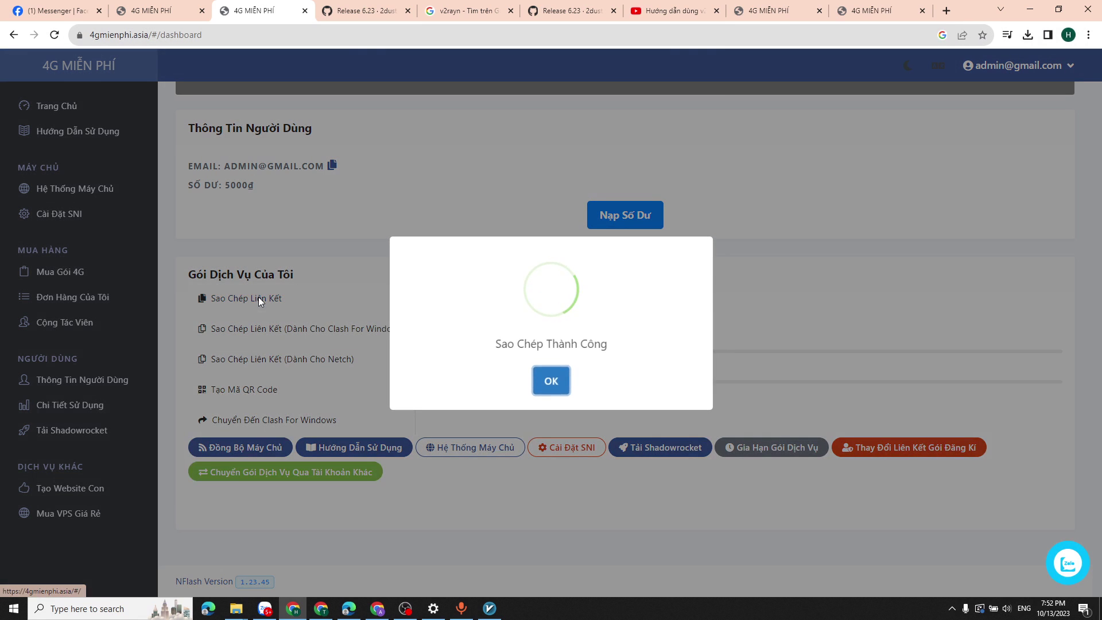
click(551, 381)
Step: Back in v2rayN, set the subscription group's remarks to 4GMienPhi.Asia and paste the subscription link with its token as the Url
click(488, 608)
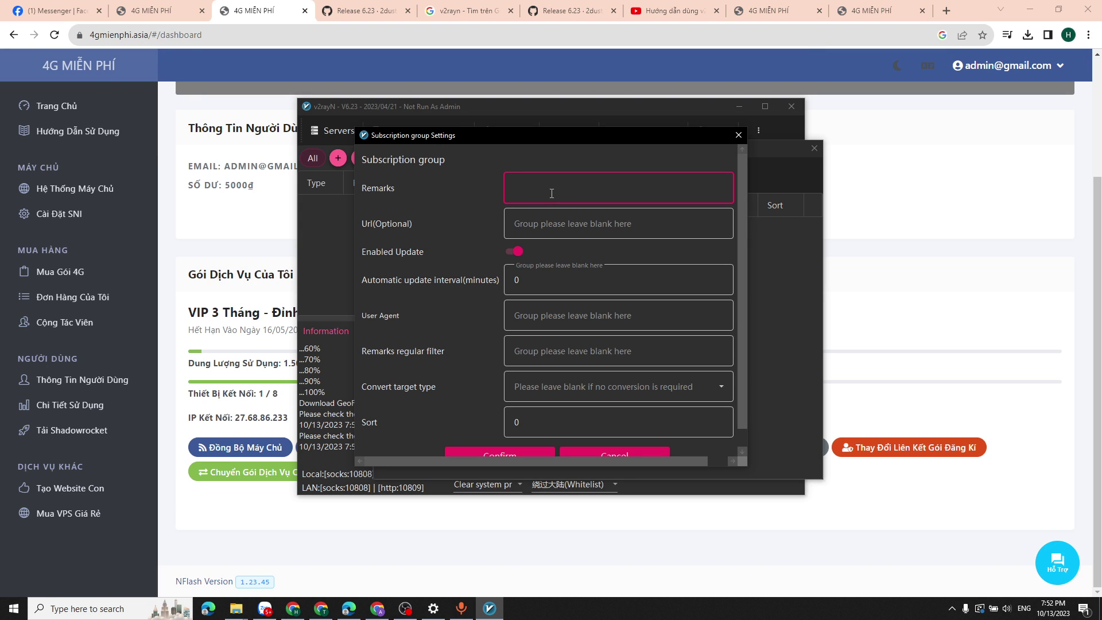
text(4GMie)
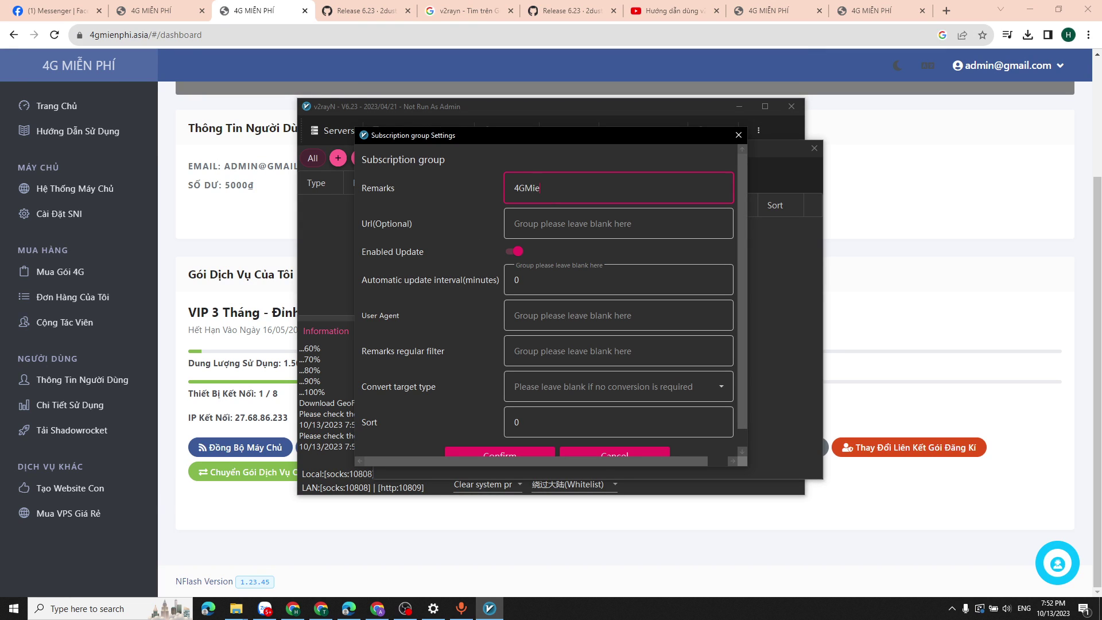
text(nPhi.Asia)
click(580, 232)
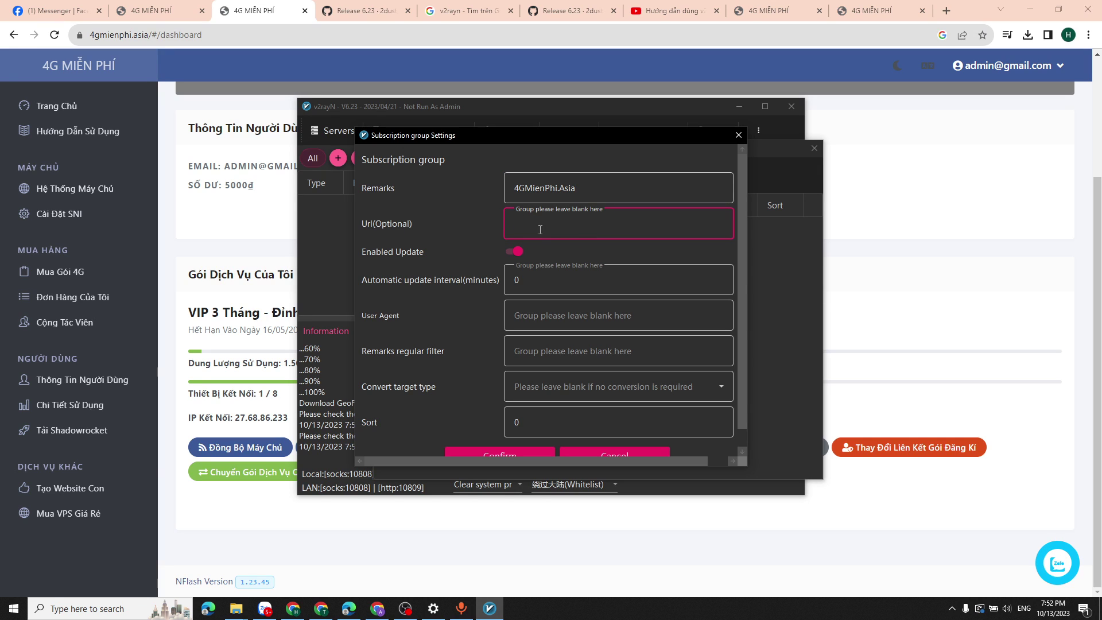
key(ctrl+v)
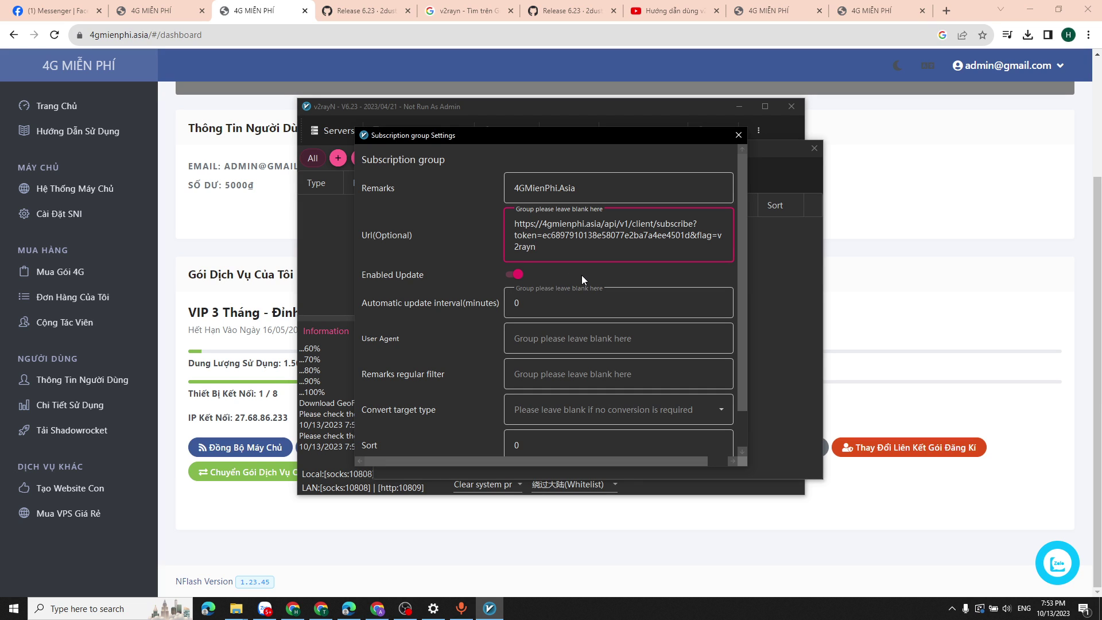
Step: Review the new group's update interval, user agent, remarks filter, convert target type, sort, remarks and Url fields
scroll(563, 271, down, 1)
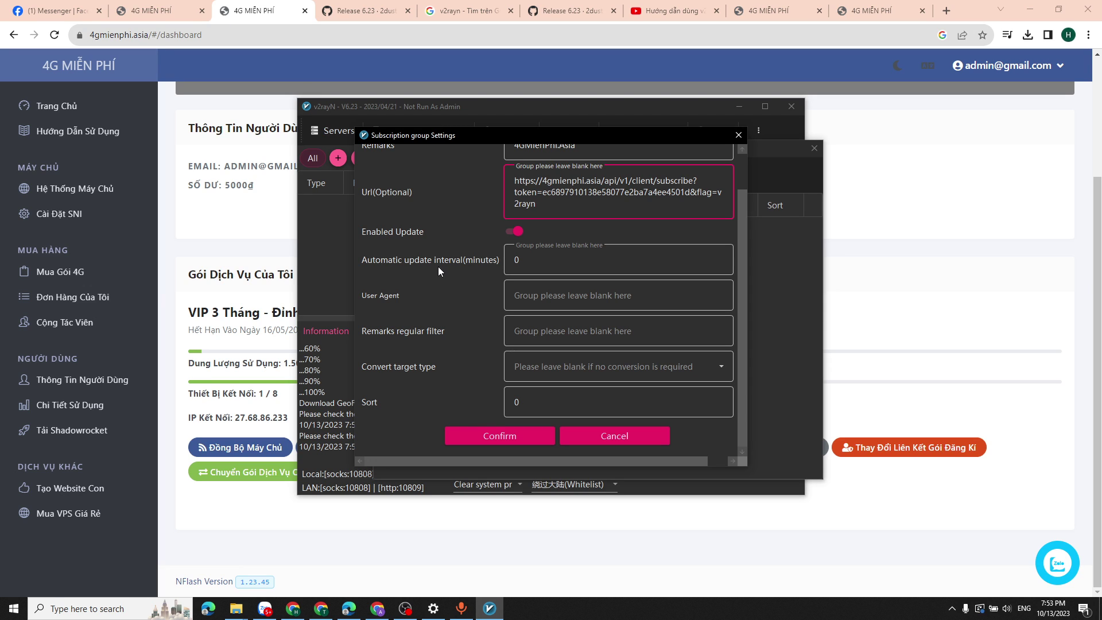
click(621, 266)
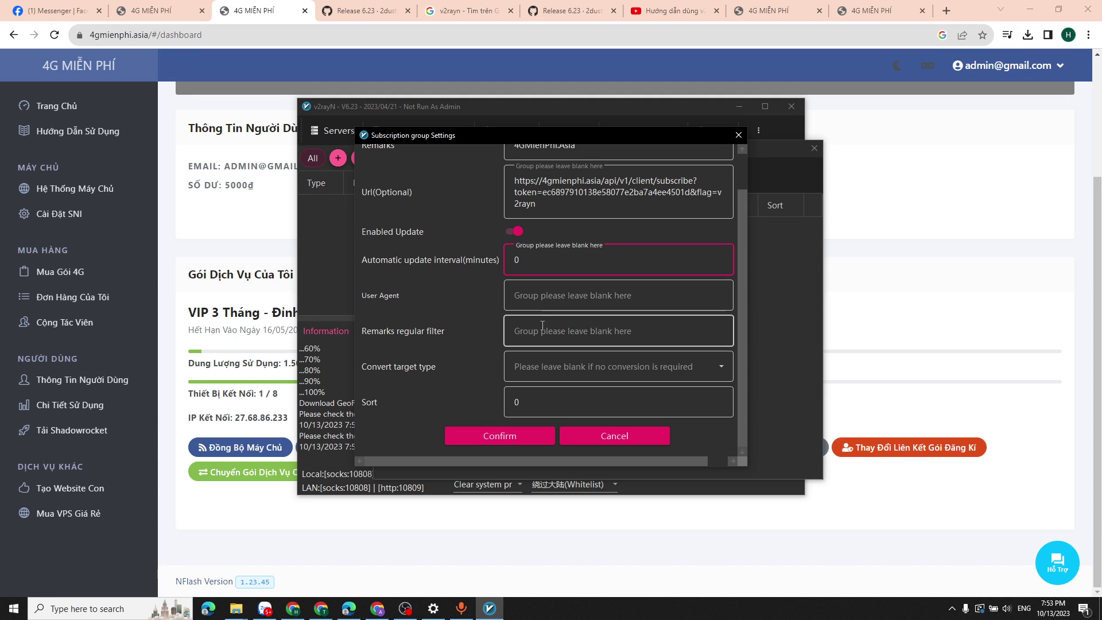
click(537, 294)
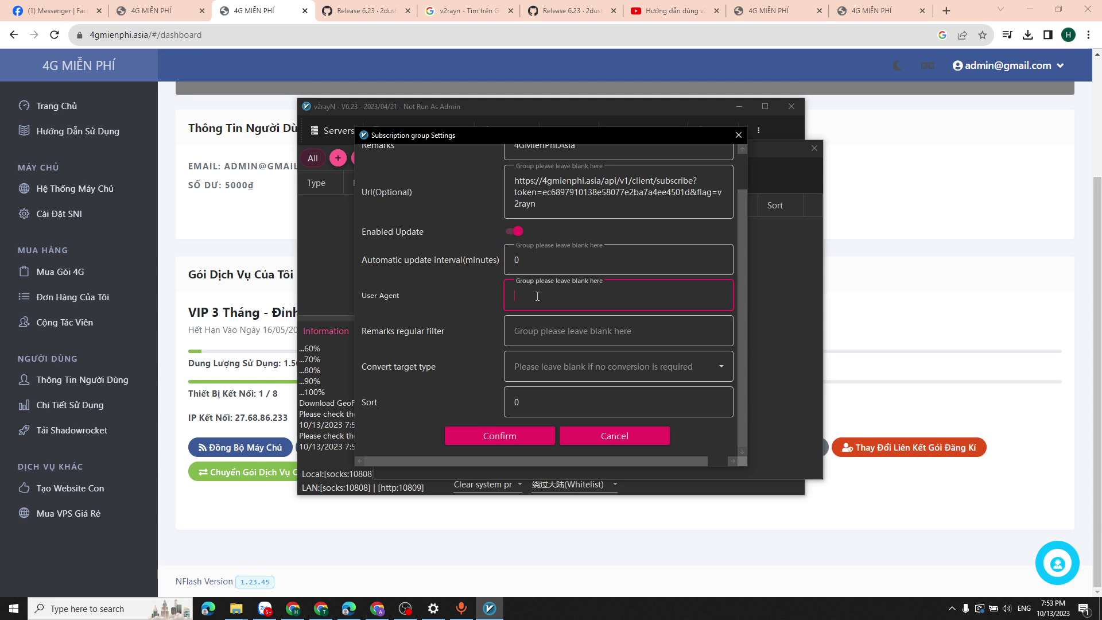
click(568, 332)
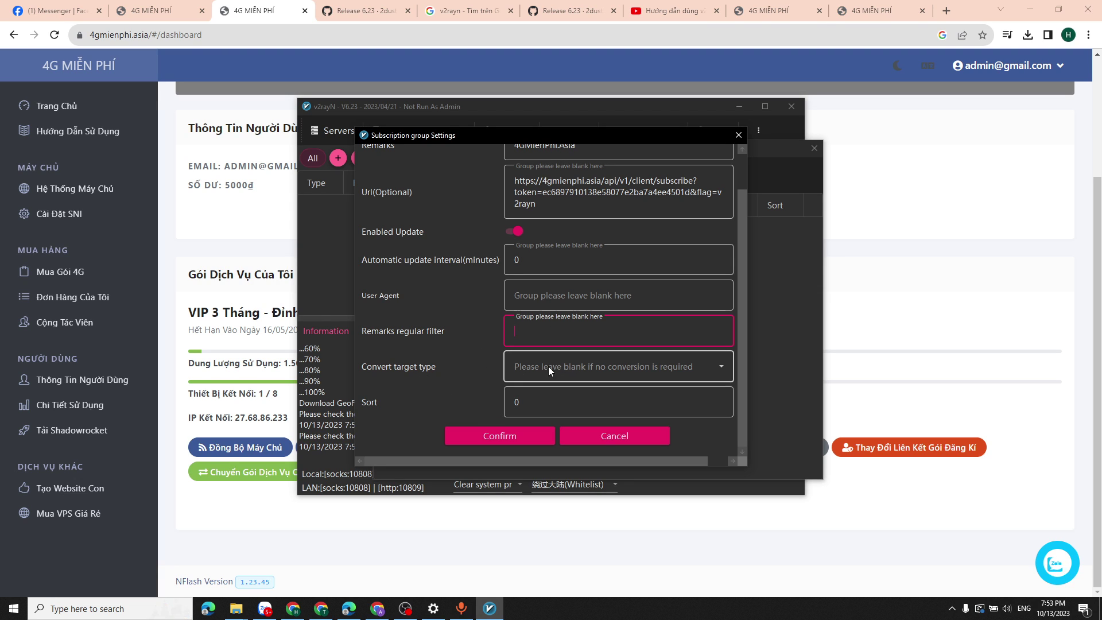
click(516, 403)
scroll(528, 373, up, 2)
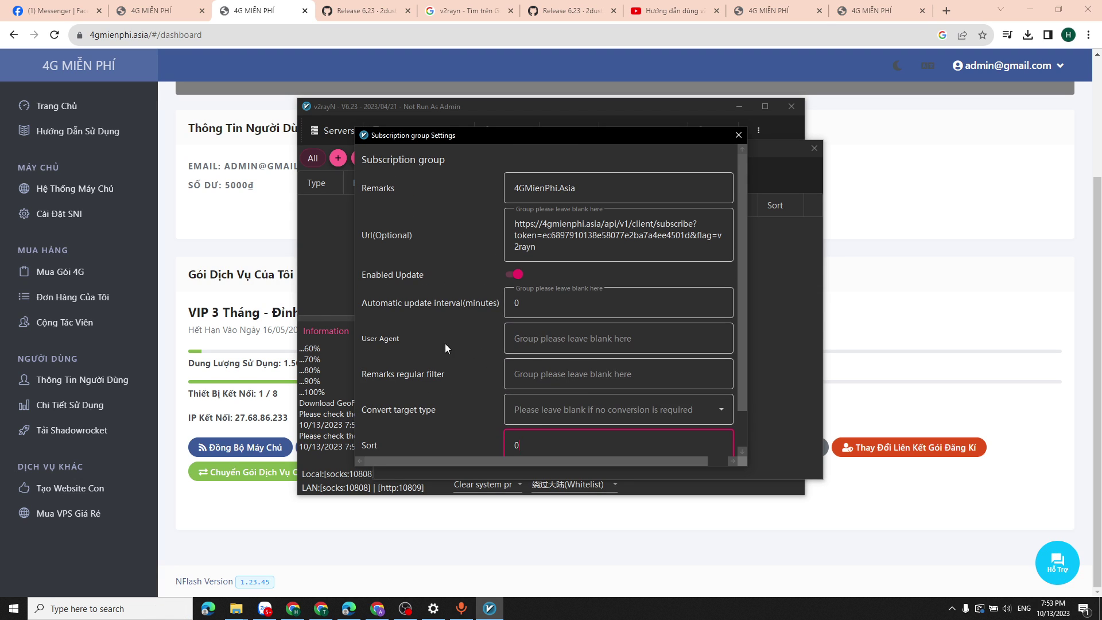
scroll(465, 333, down, 2)
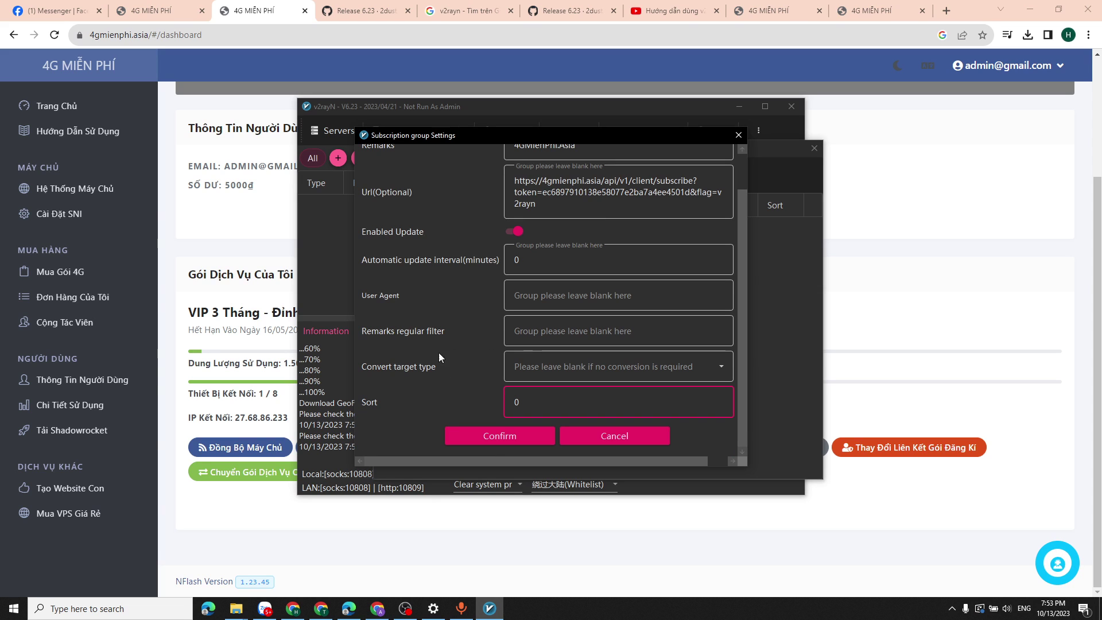
scroll(526, 319, up, 2)
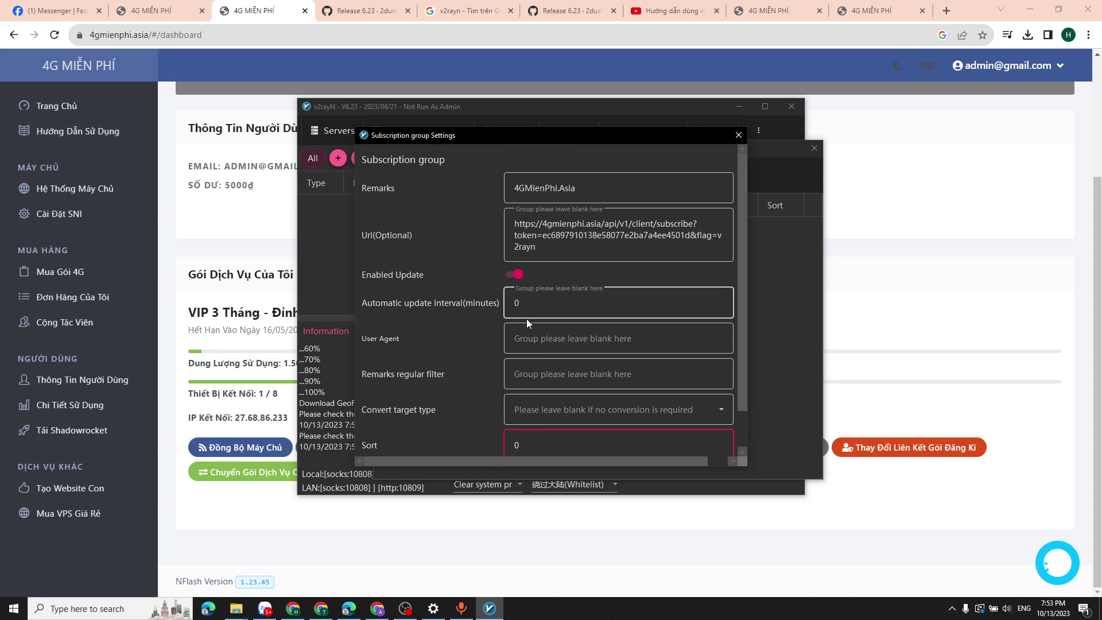
click(542, 190)
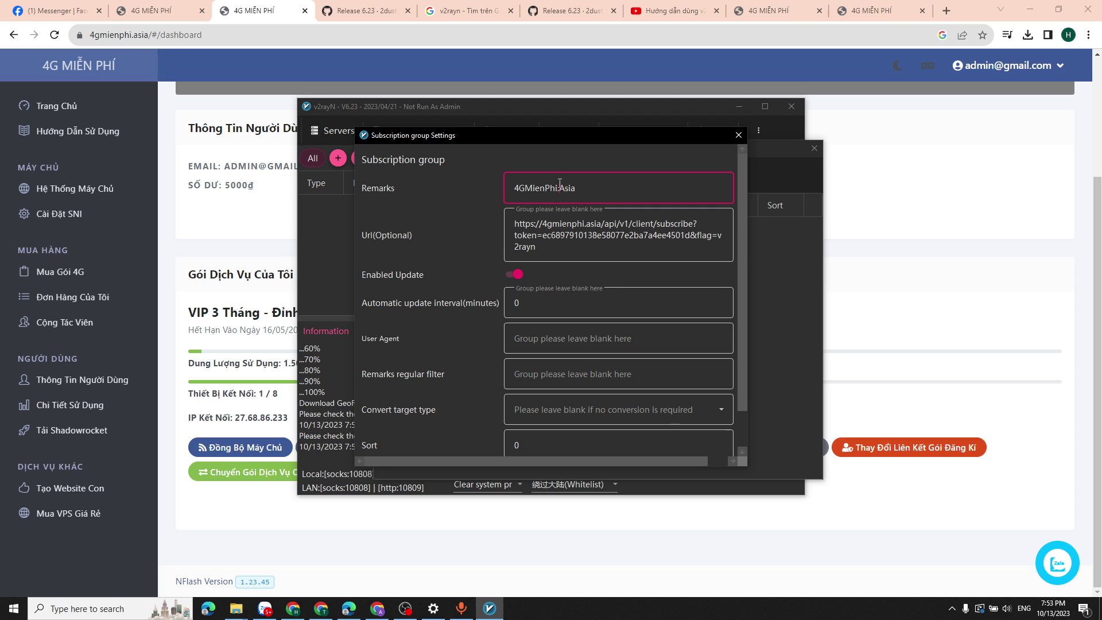
click(543, 246)
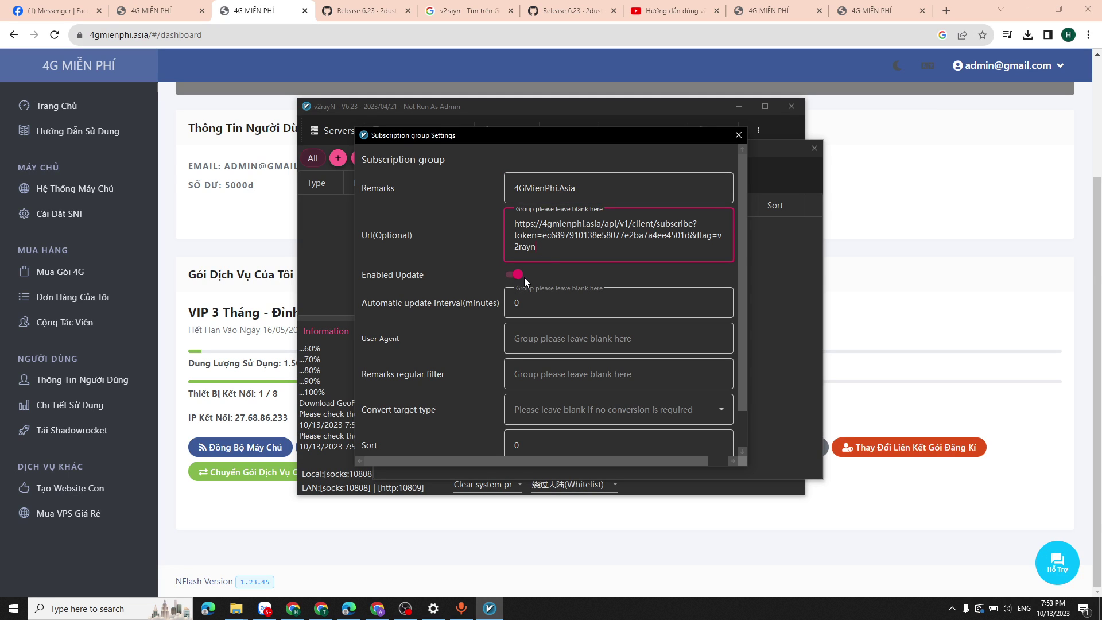
scroll(517, 344, down, 2)
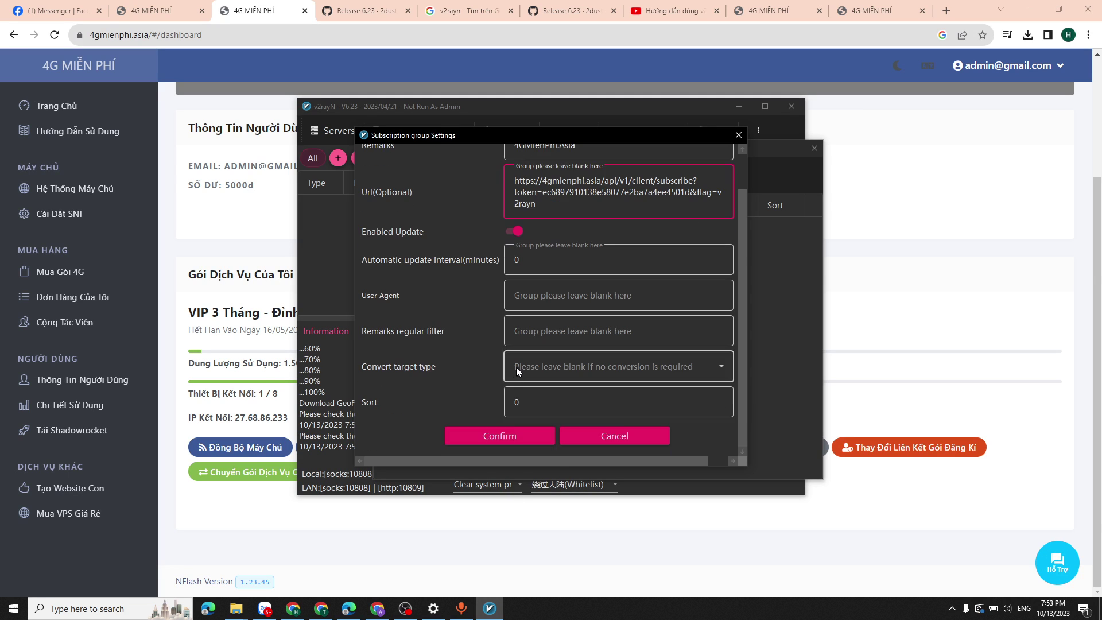
Step: Save the new subscription group and select its entry in the group list
click(500, 439)
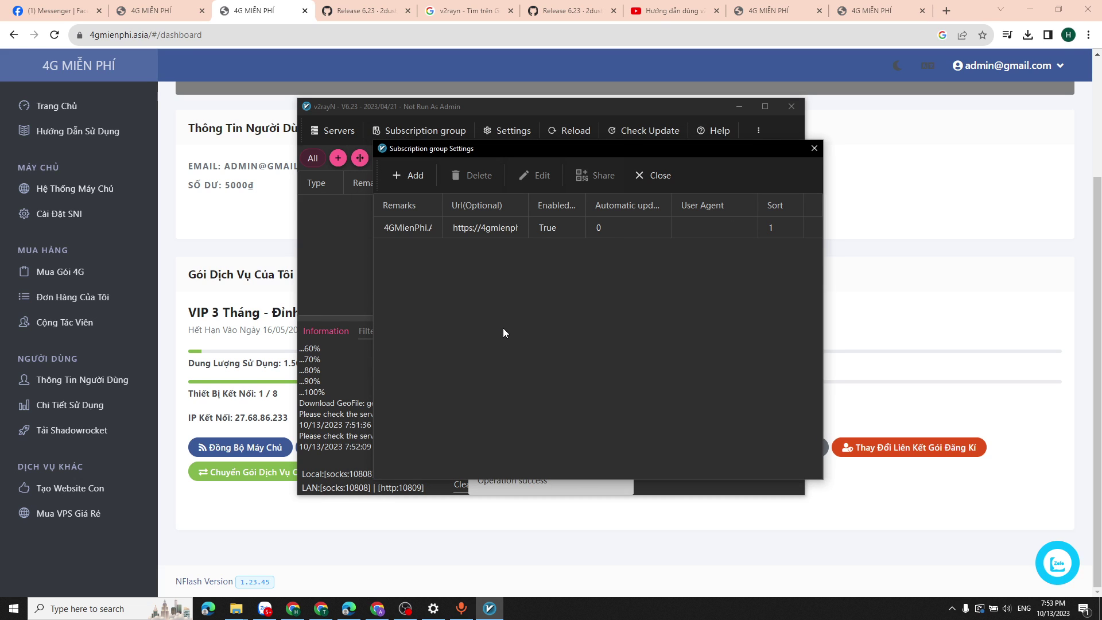
click(497, 223)
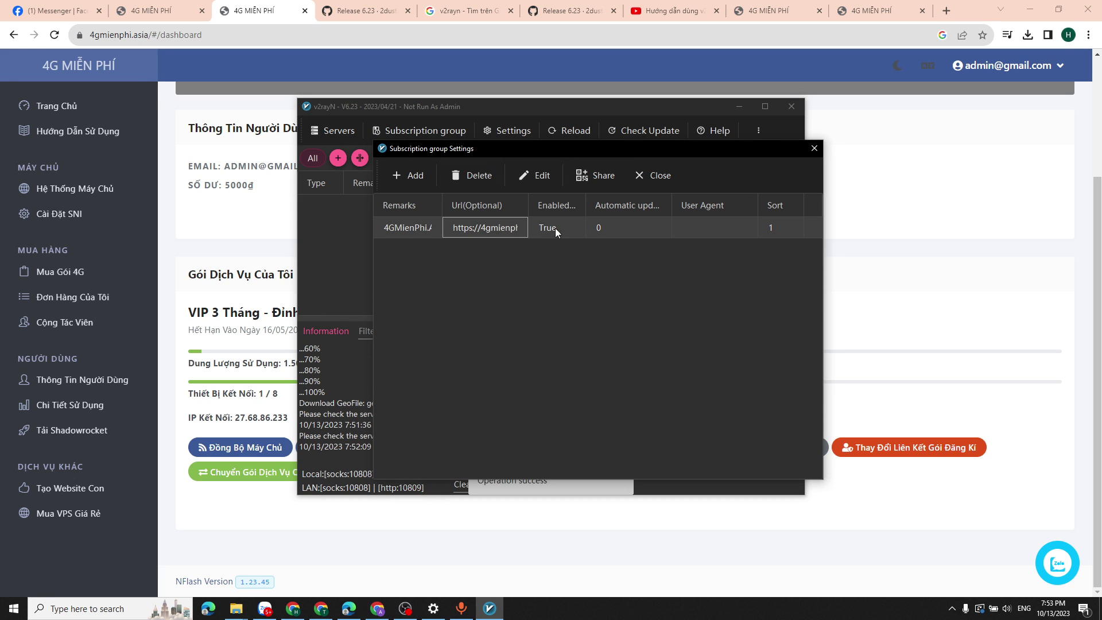
key(Tab)
click(399, 229)
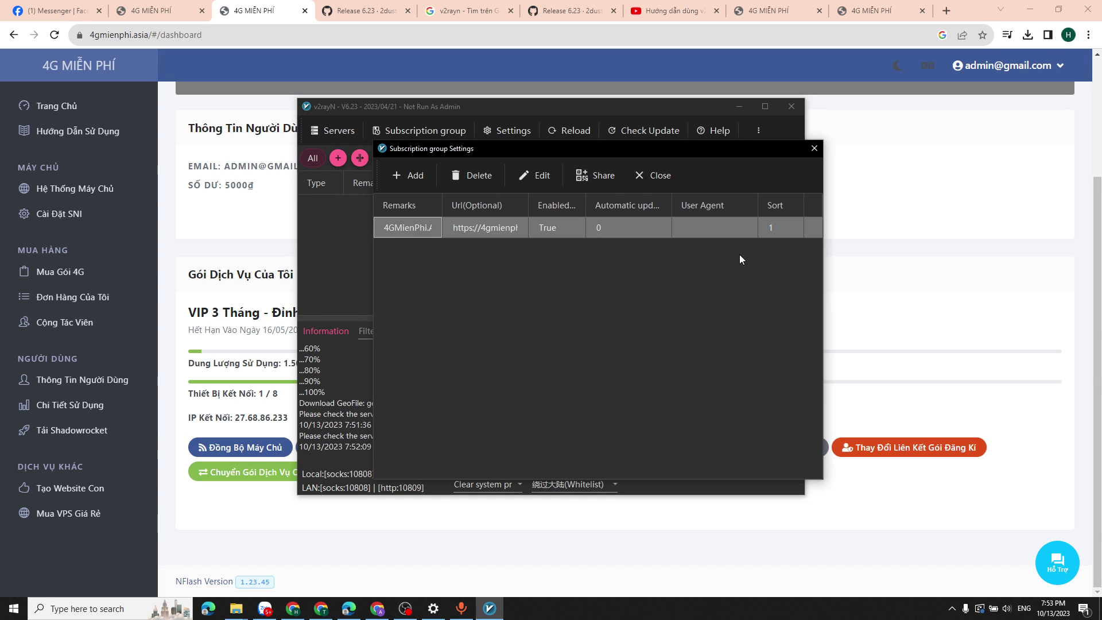
Step: Close the subscription group settings and update the subscription without proxy
click(815, 148)
click(424, 130)
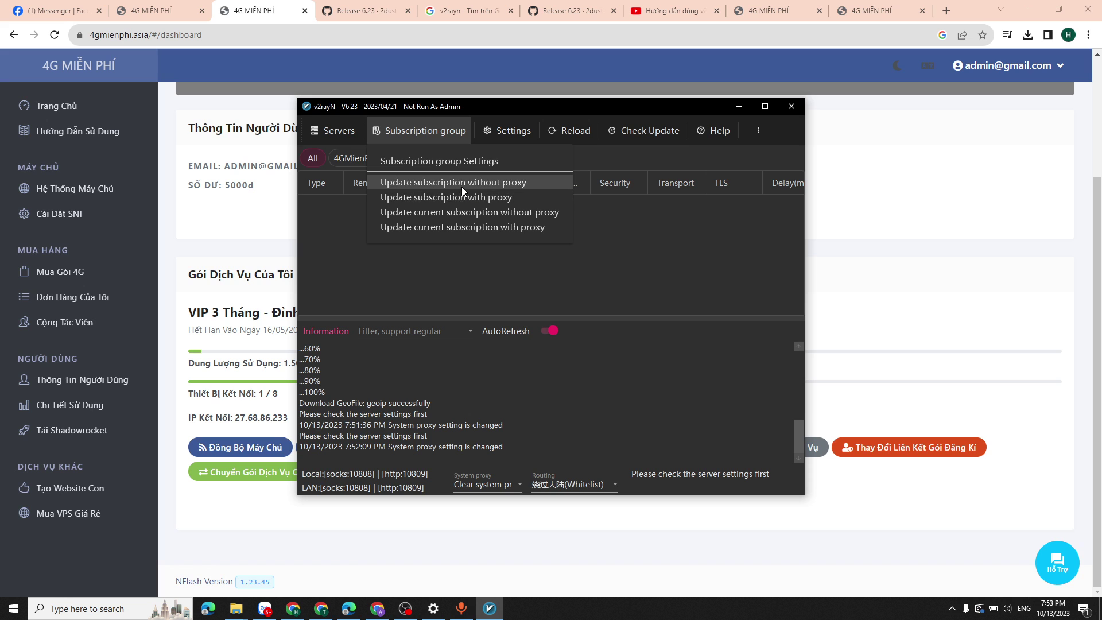
click(485, 181)
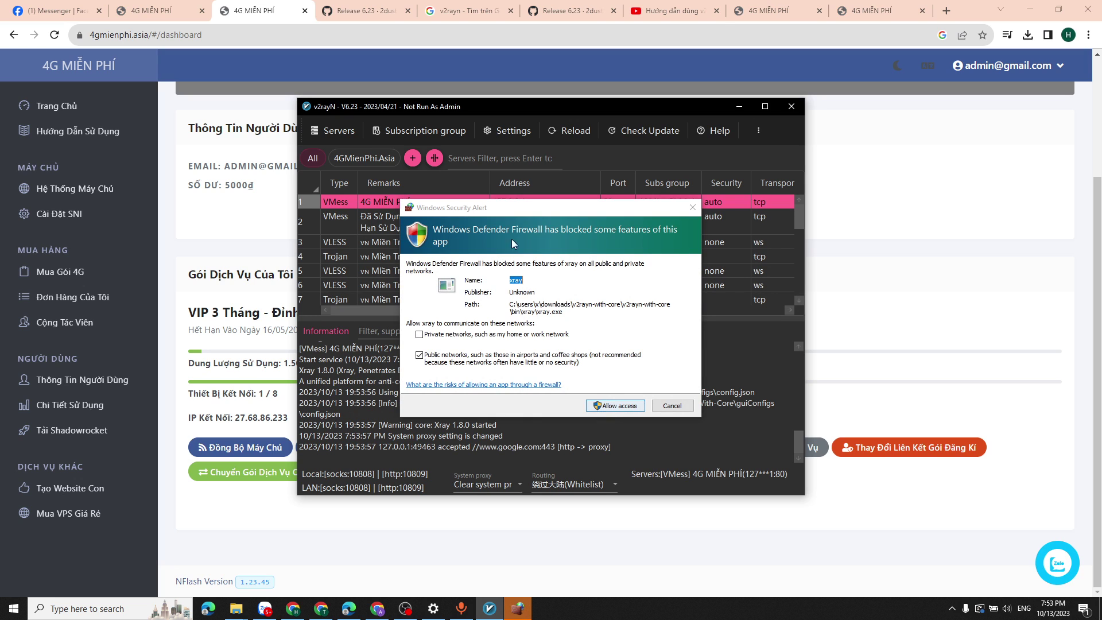
Step: Try setting xray's firewall permission to private networks instead of public networks
drag(507, 212, 497, 221)
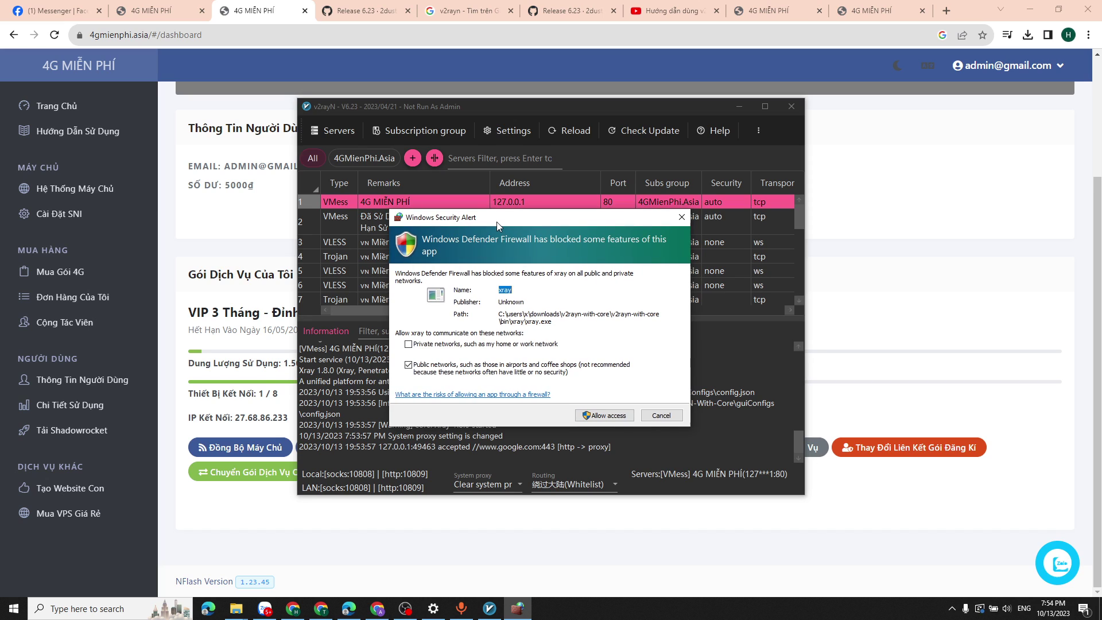
click(438, 345)
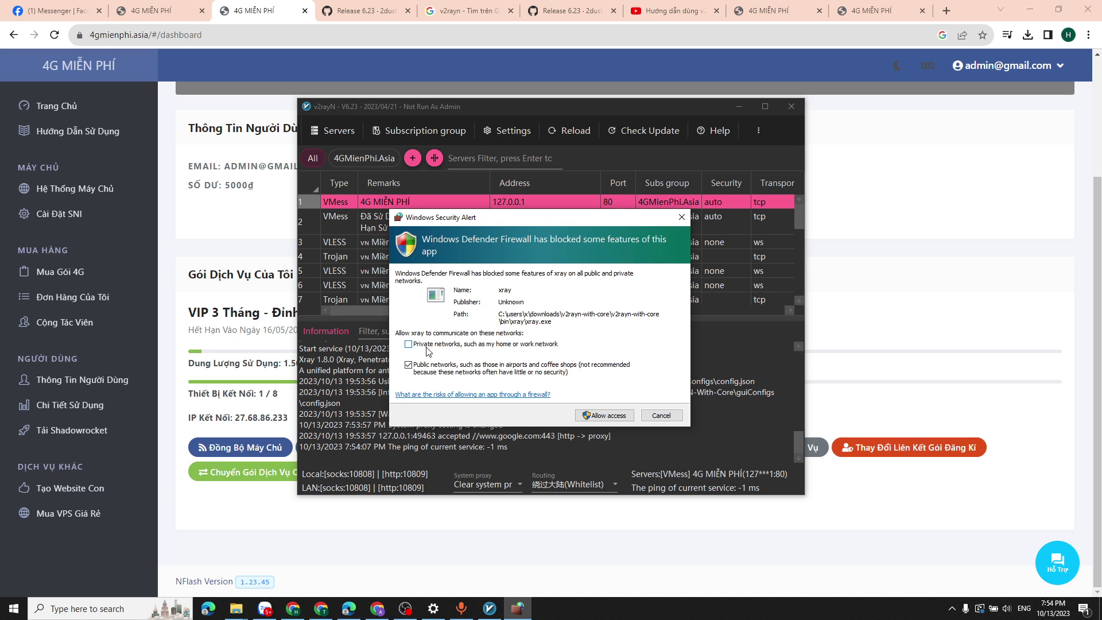
click(449, 346)
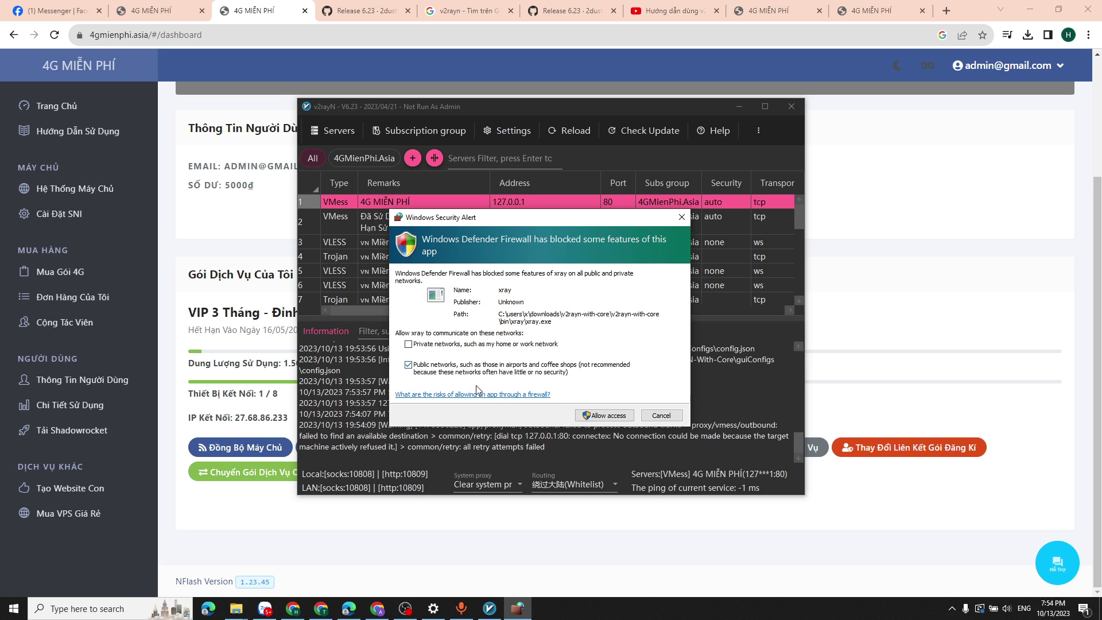
click(408, 364)
click(408, 343)
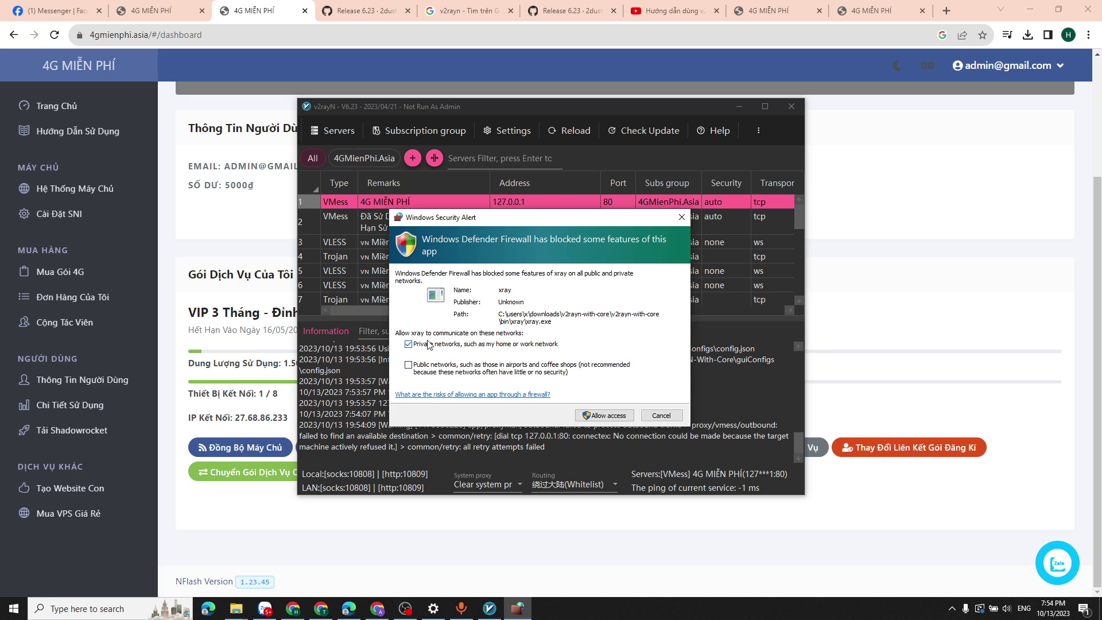
Step: Allow xray through Windows Defender Firewall on public networks only
click(434, 345)
click(434, 368)
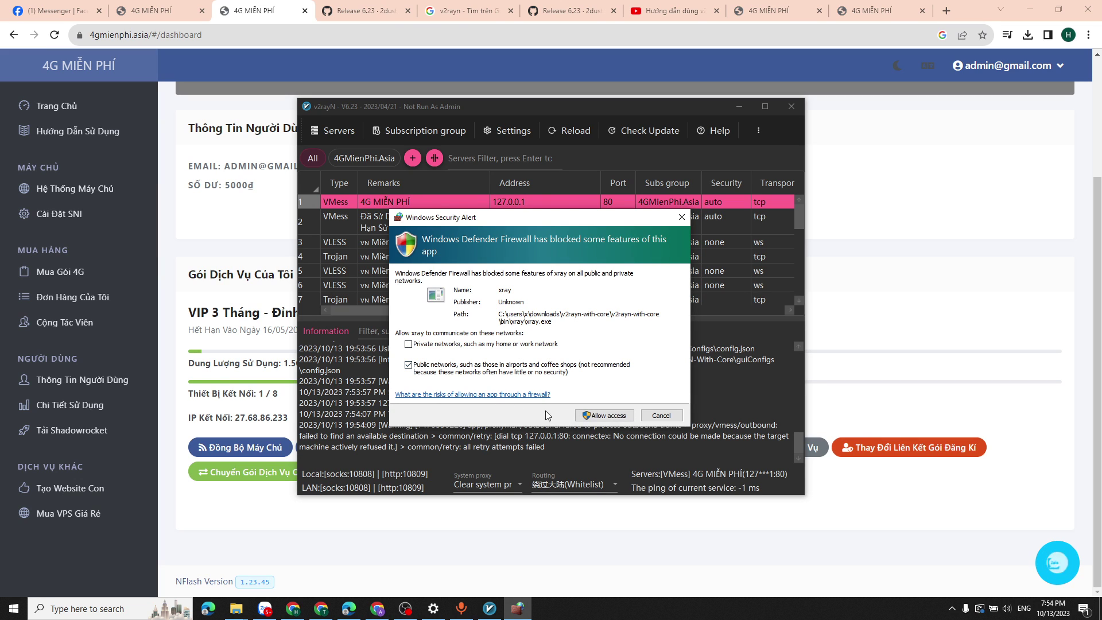
click(613, 415)
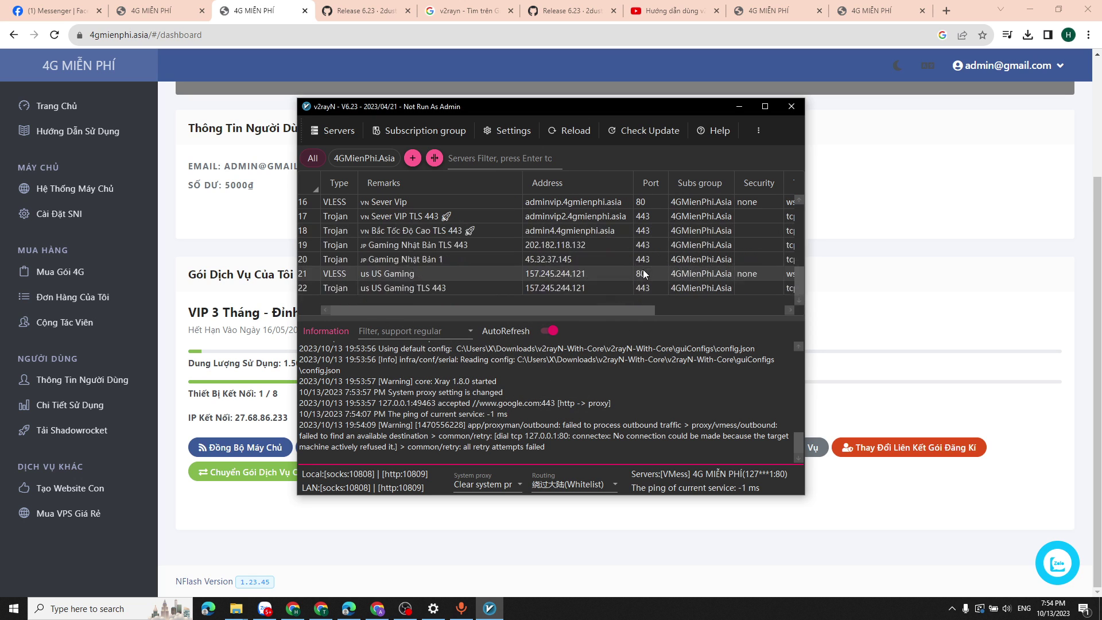
Step: Maximize the v2rayN window, look through the loaded servers and select the SING Gaming server
scroll(570, 248, down, 3)
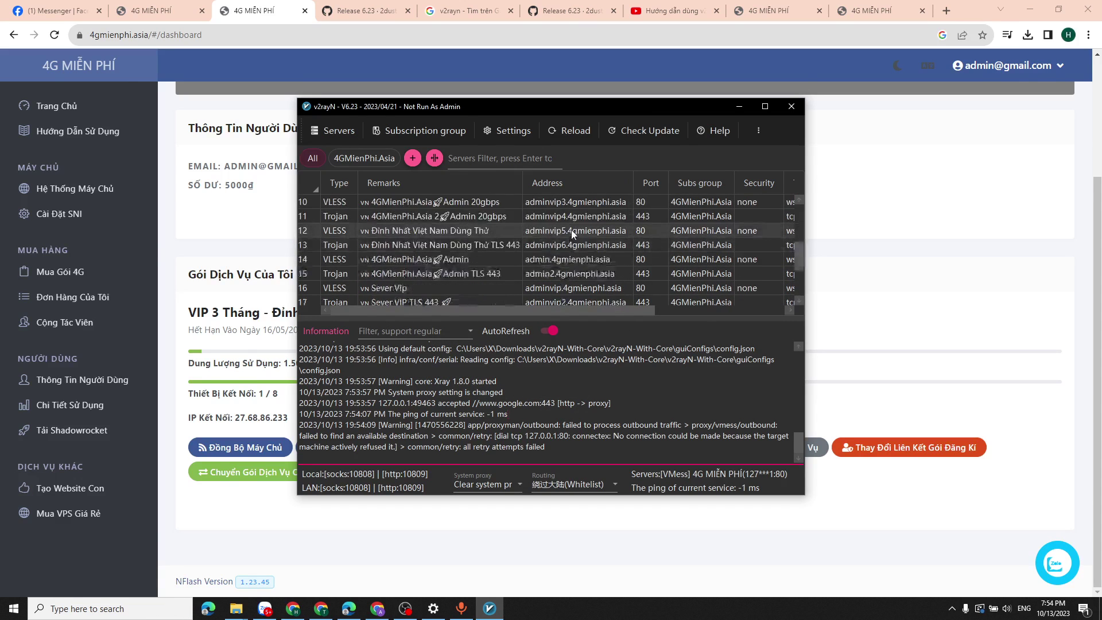
click(766, 106)
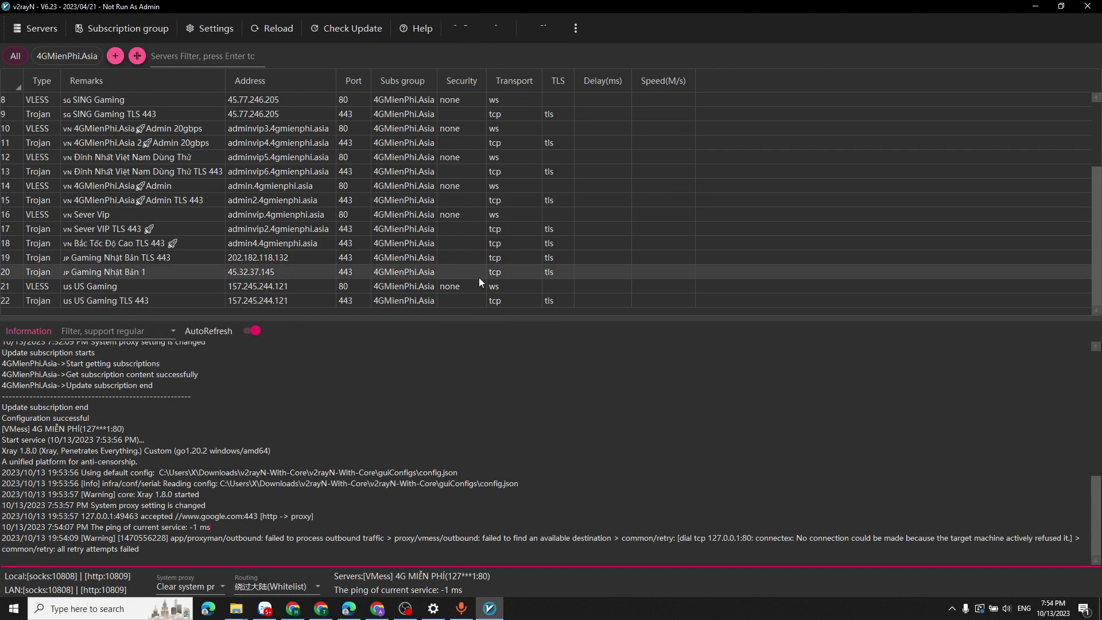
click(276, 156)
scroll(218, 184, up, 3)
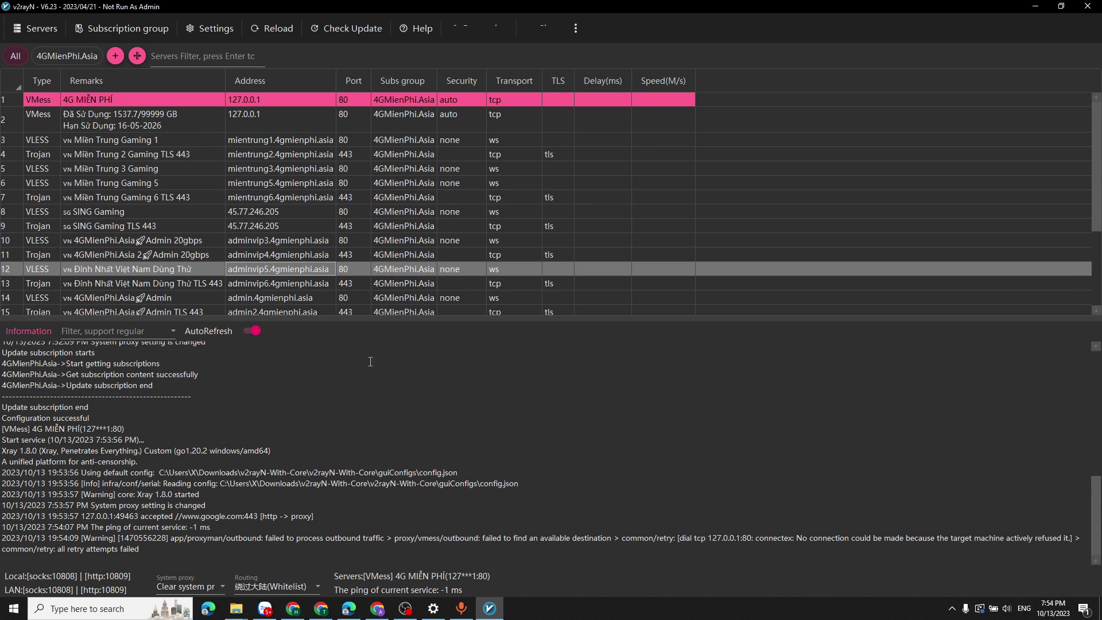
click(84, 139)
click(211, 212)
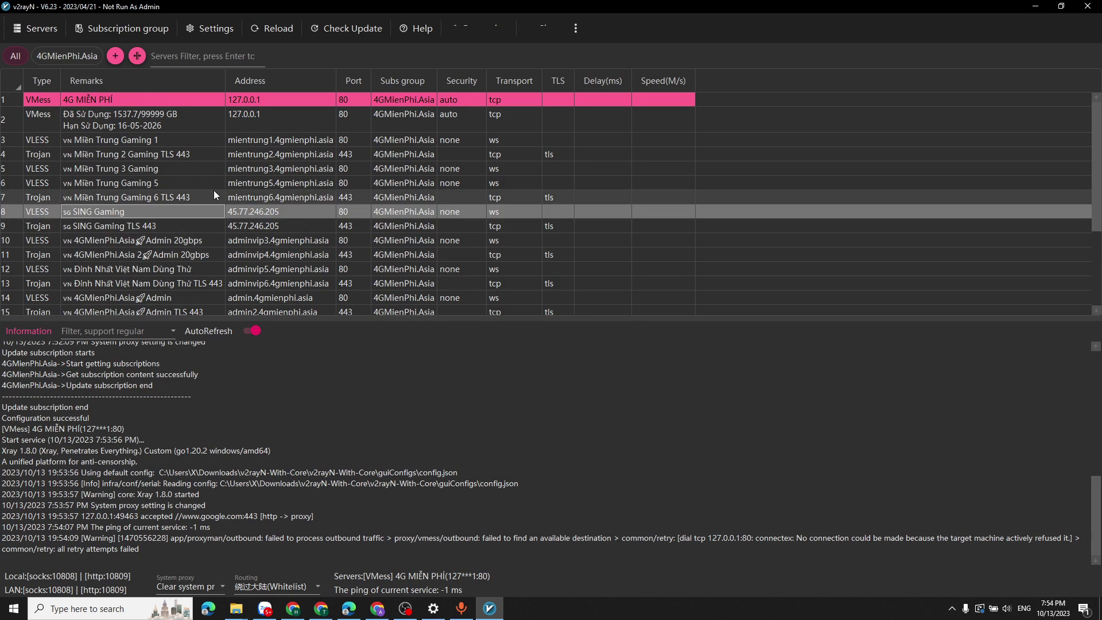
scroll(213, 190, down, 3)
scroll(210, 197, up, 3)
Step: Examine the system proxy and appearance options, then look through the server list and the log history
click(200, 587)
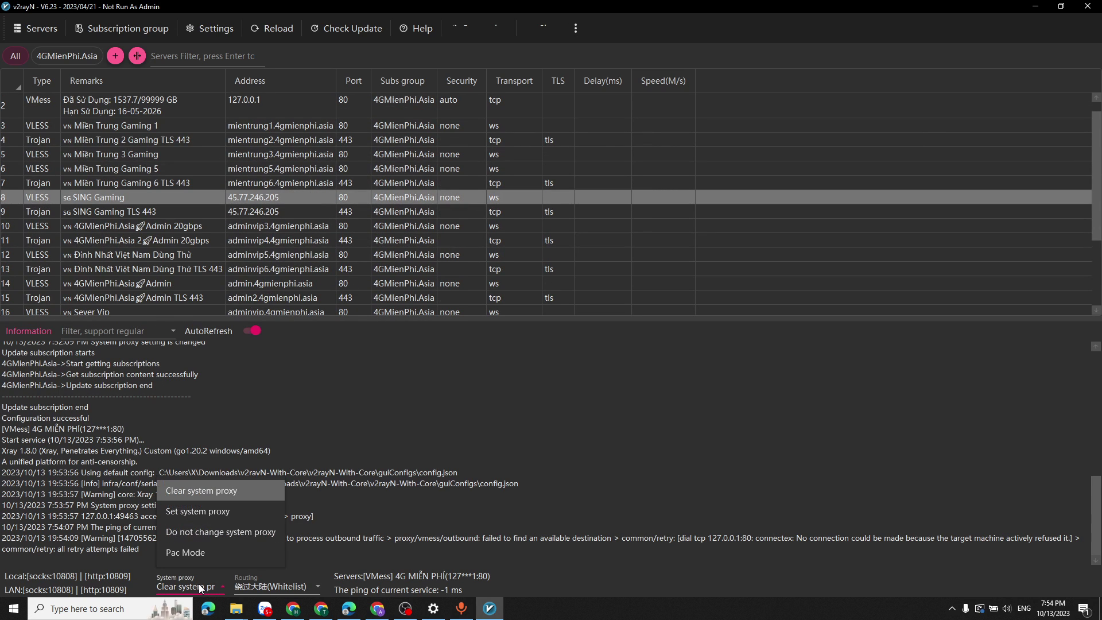
click(262, 596)
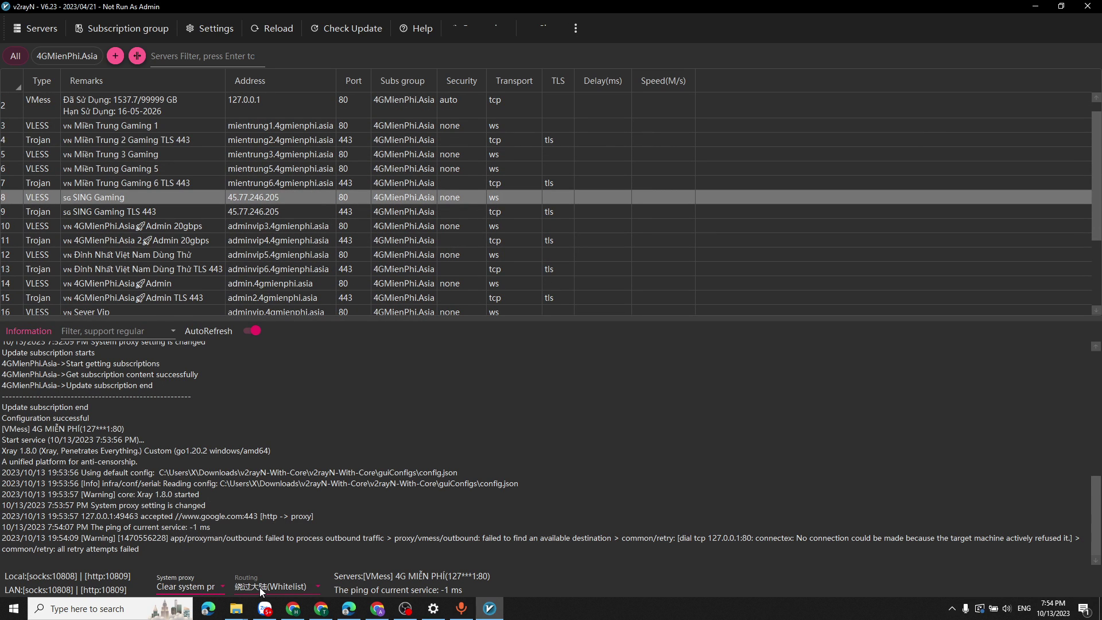
scroll(471, 459, up, 6)
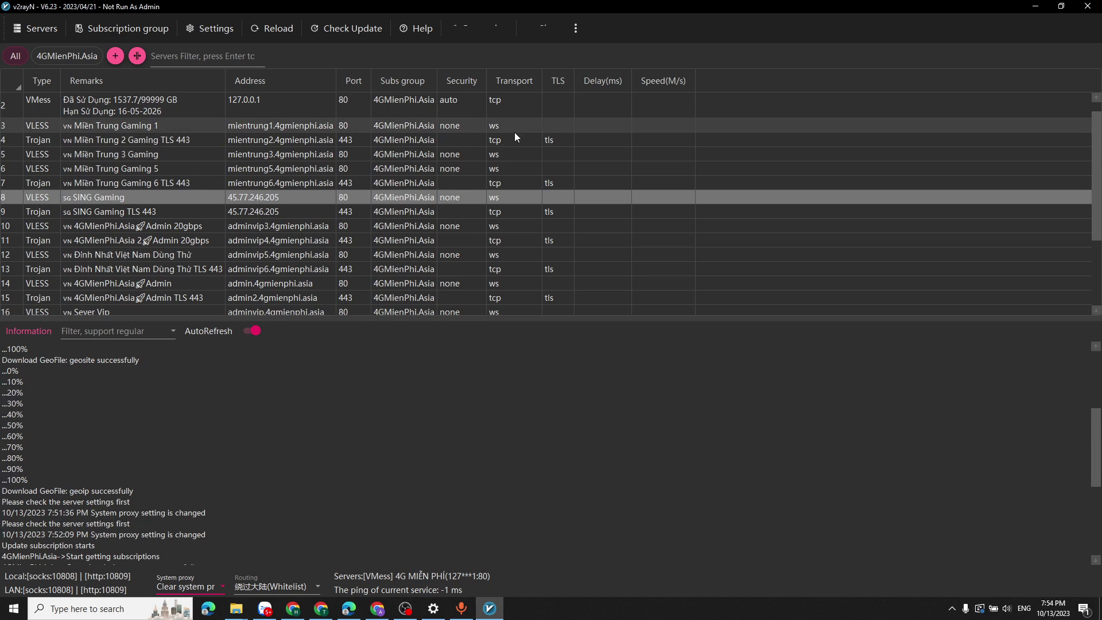
click(576, 28)
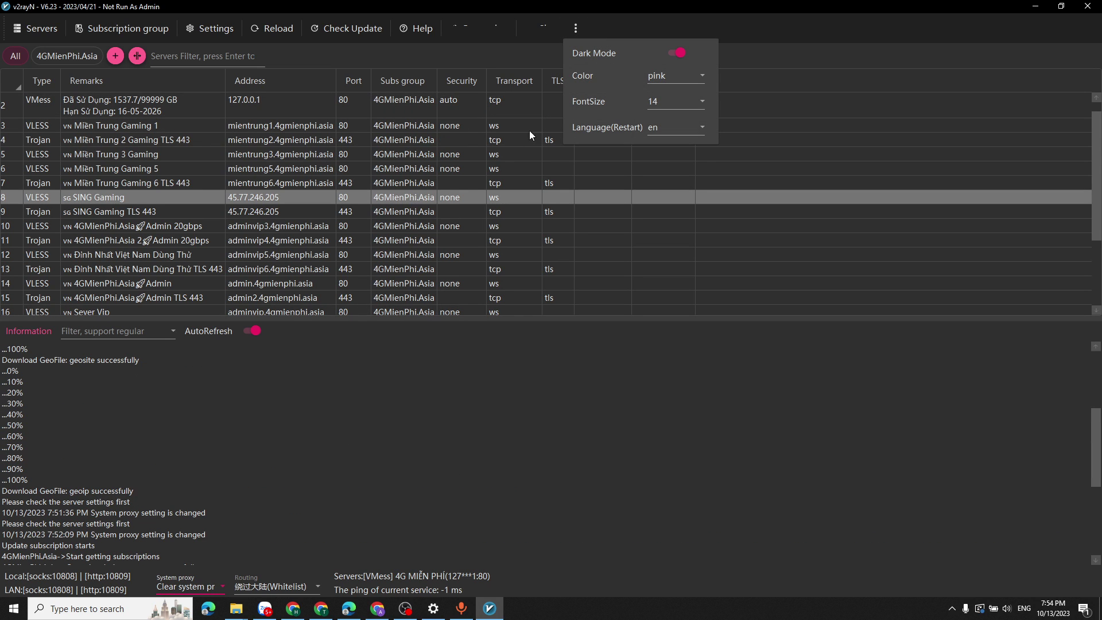
click(545, 433)
scroll(297, 208, down, 3)
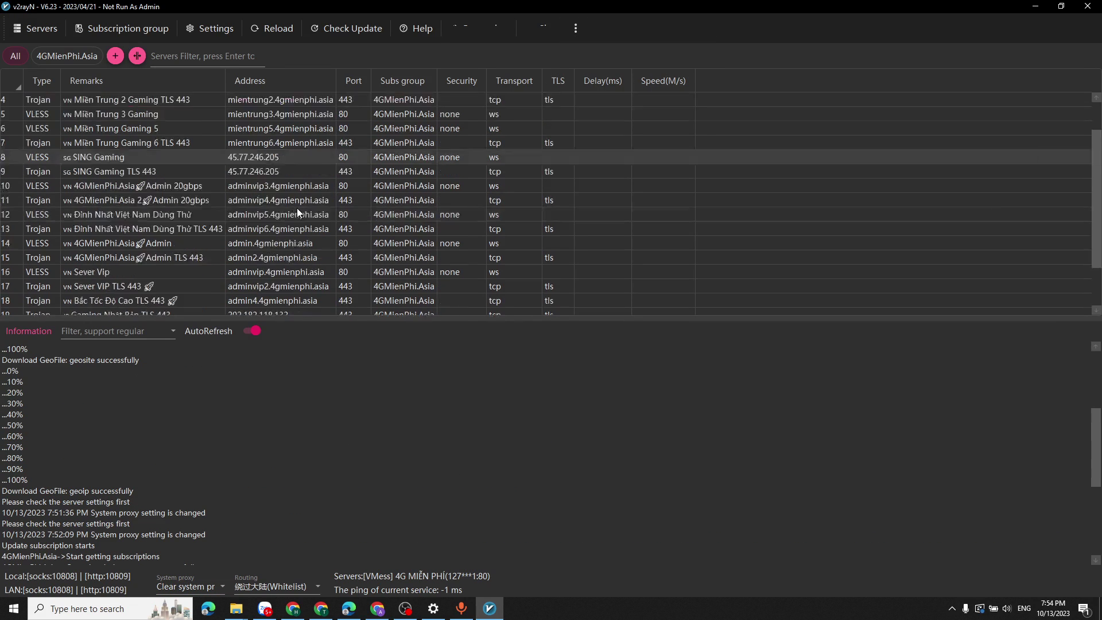
scroll(172, 343, down, 6)
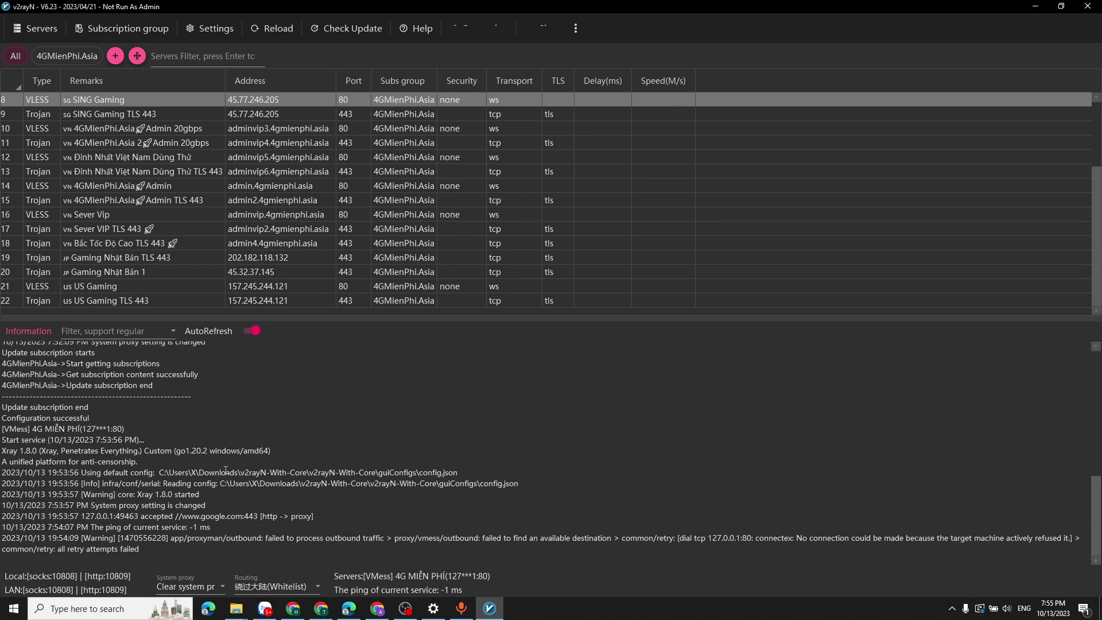
scroll(203, 460, up, 10)
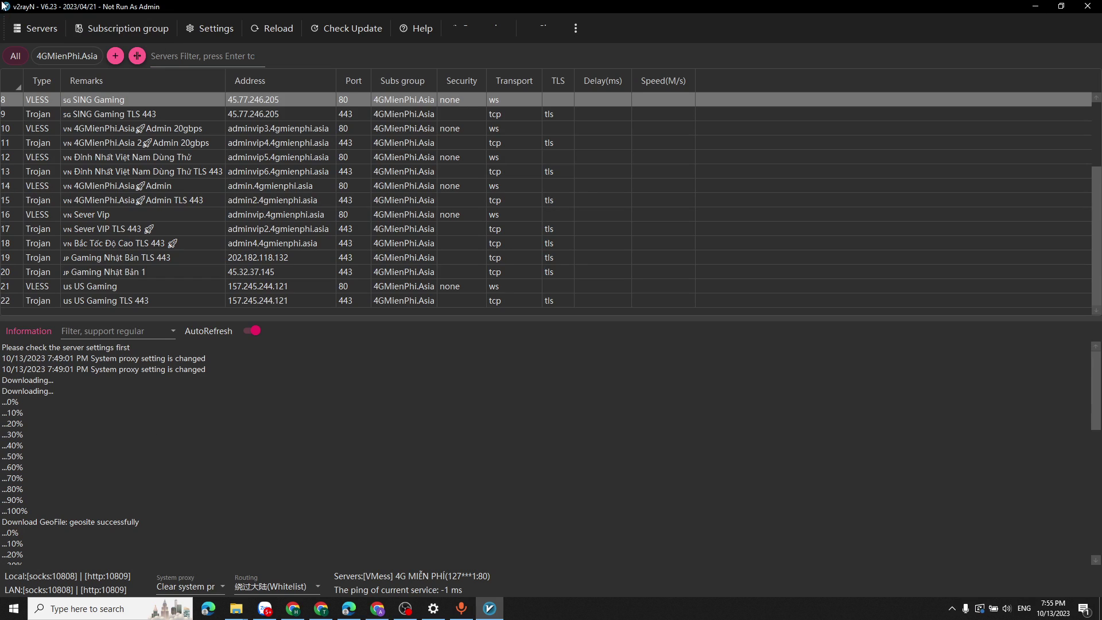
click(56, 33)
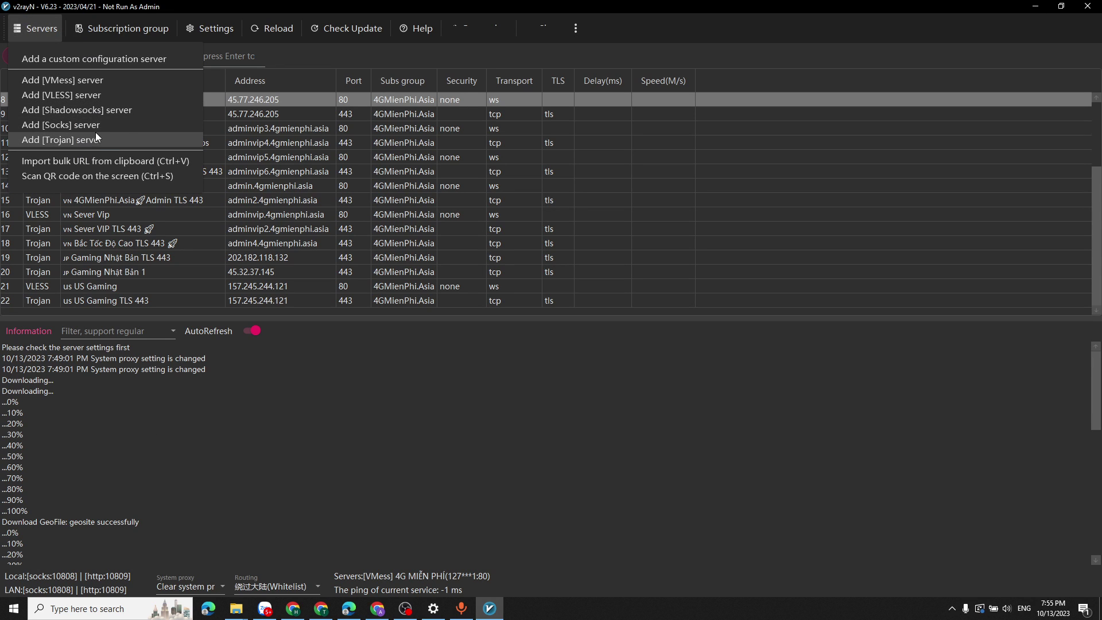
click(84, 59)
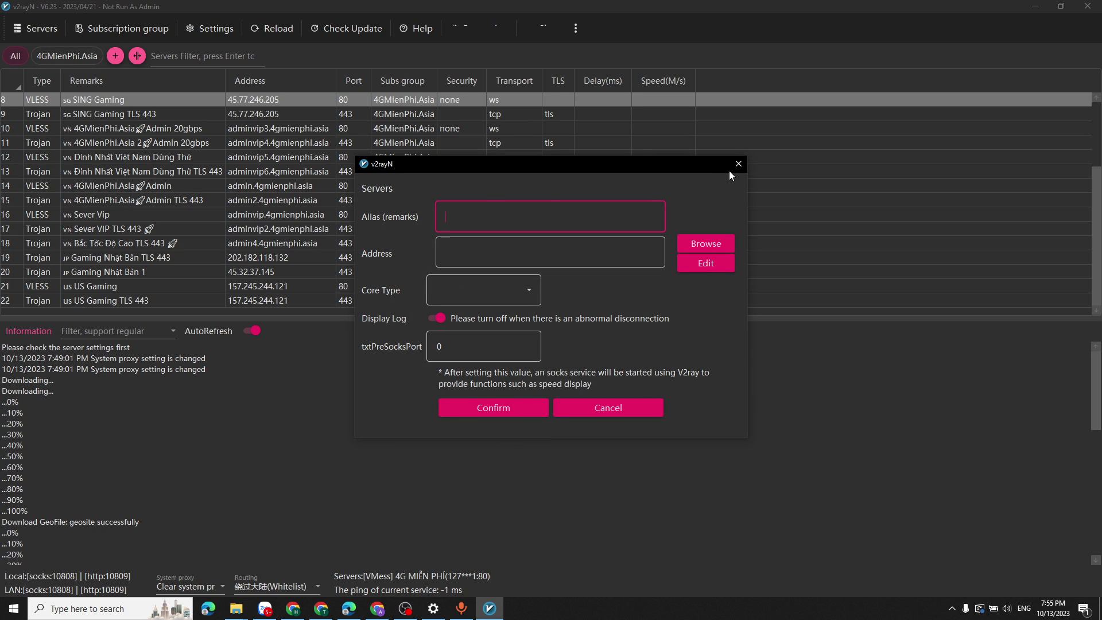
click(738, 164)
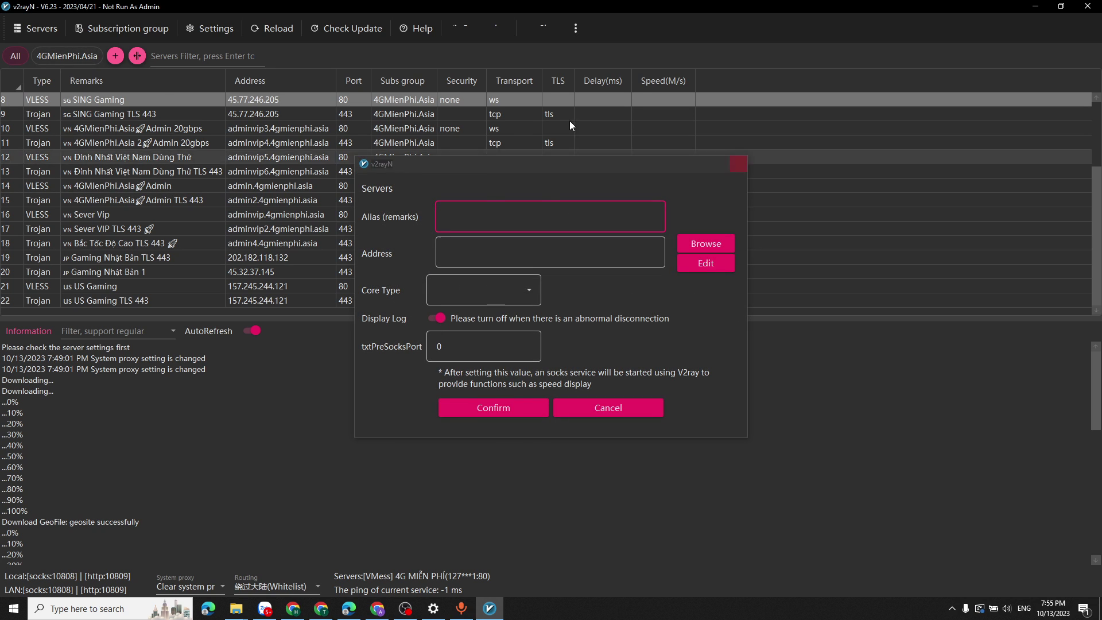
Step: Review the predefined routing rule sets and confirm the routing settings with the Whitelist rule set selected
click(308, 588)
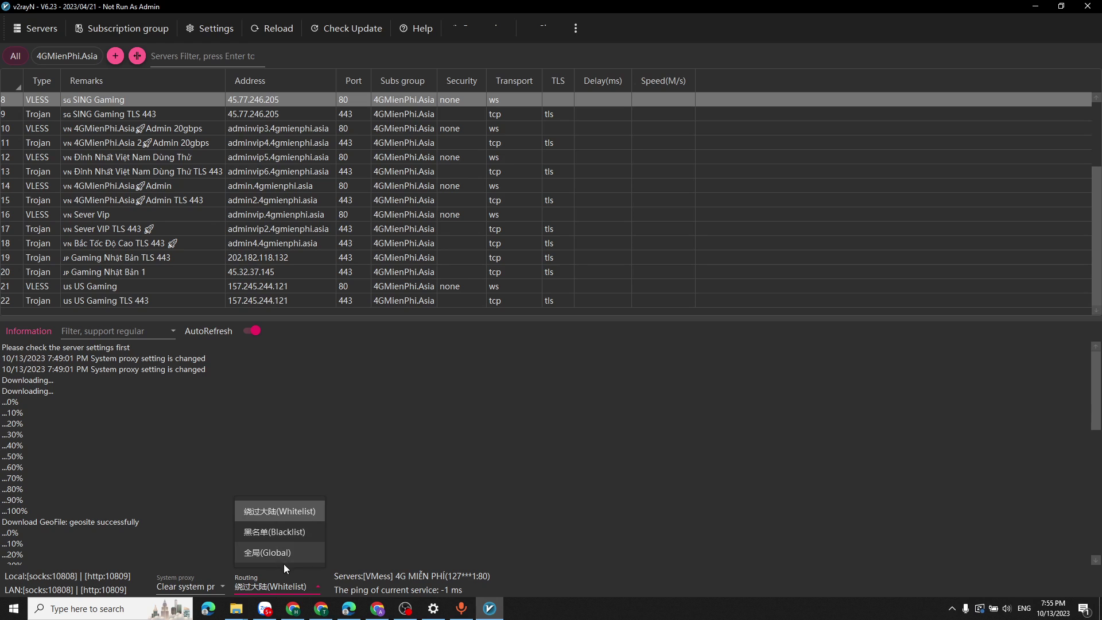
click(342, 431)
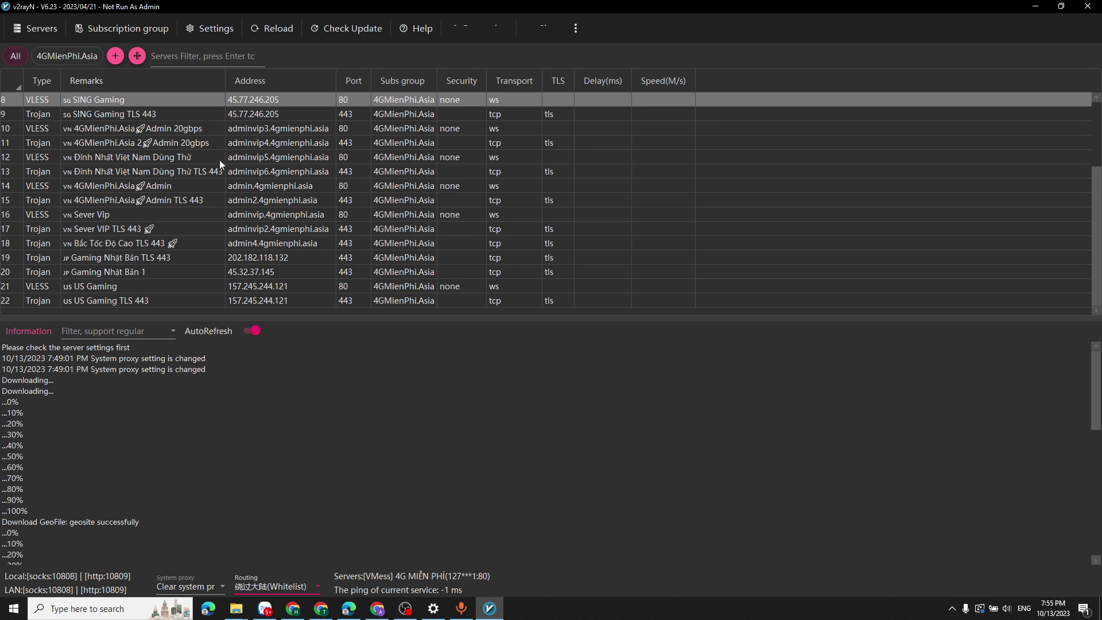
click(219, 29)
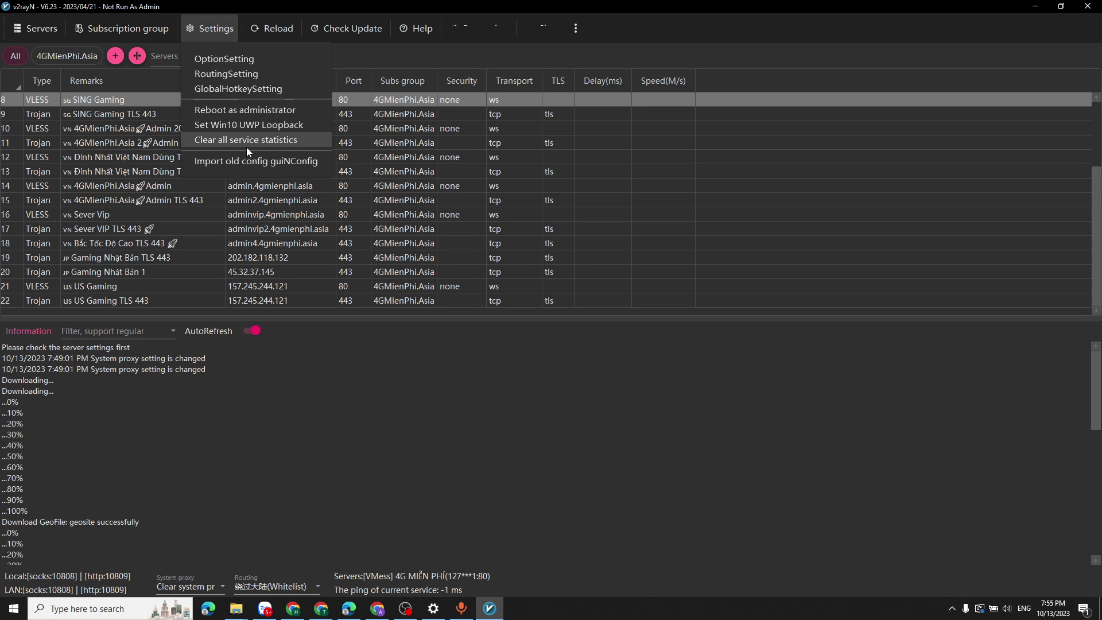
click(236, 77)
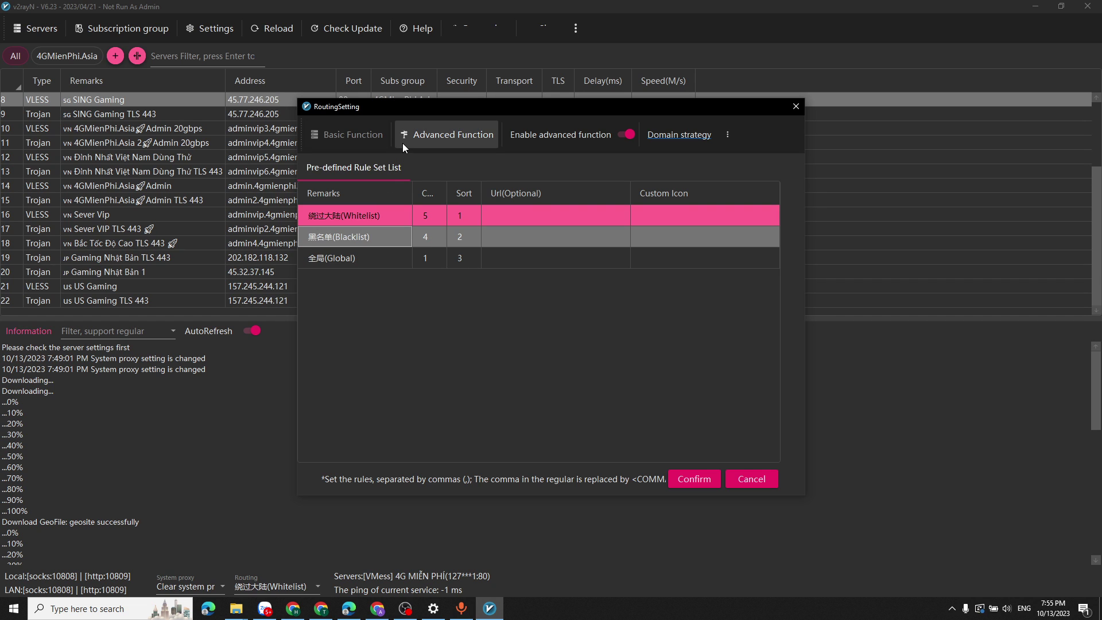
right_click(357, 239)
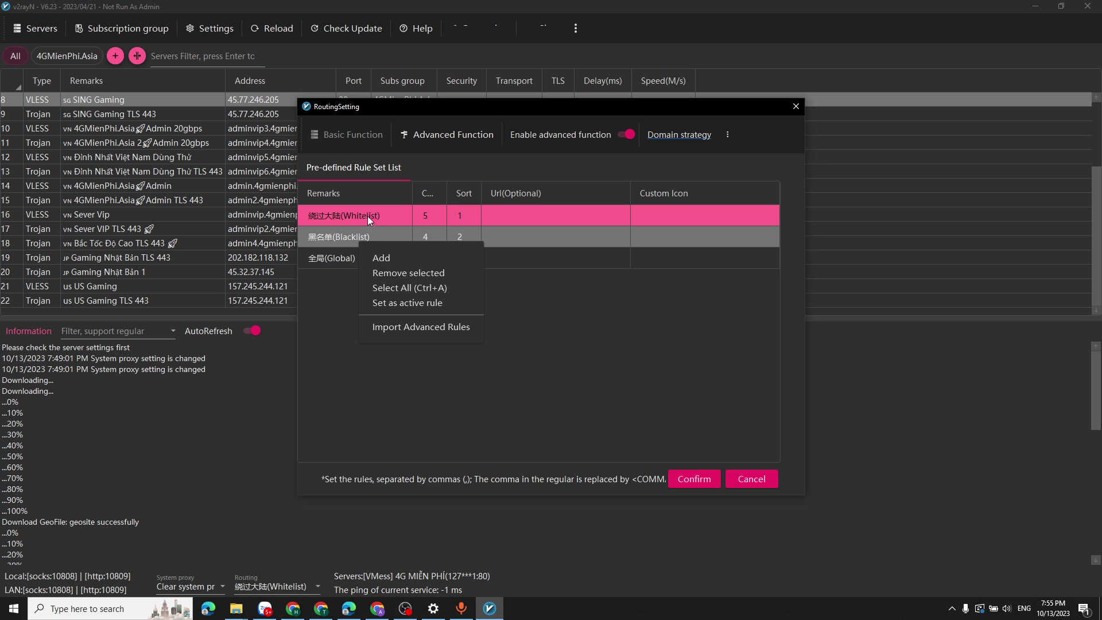
click(367, 215)
click(695, 479)
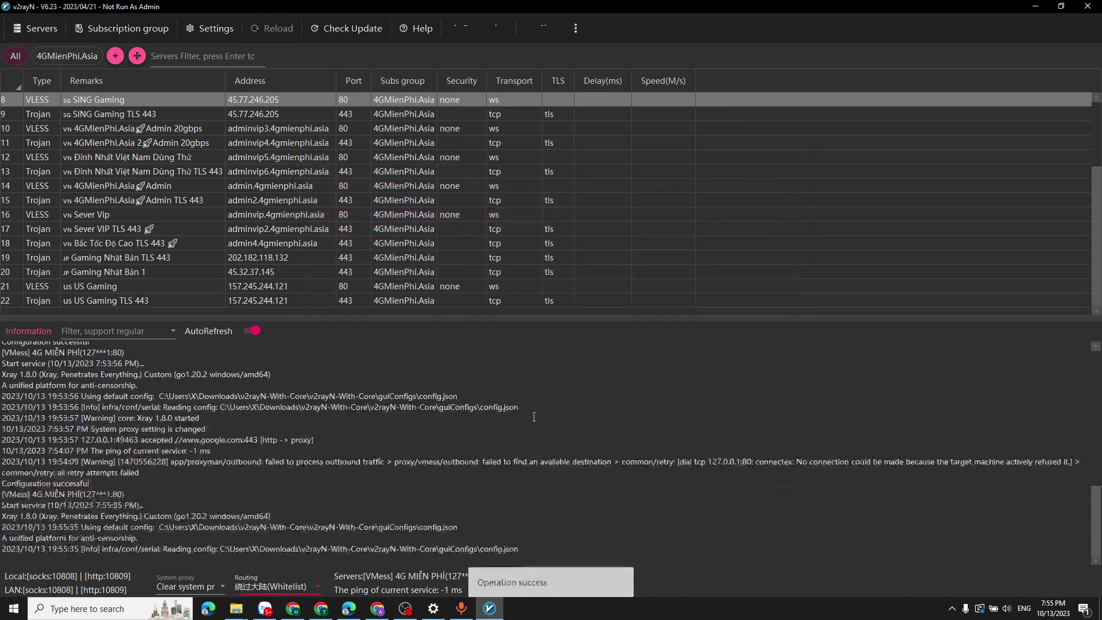
Step: Try the Set system proxy mode and switch back to Clear system proxy
click(210, 587)
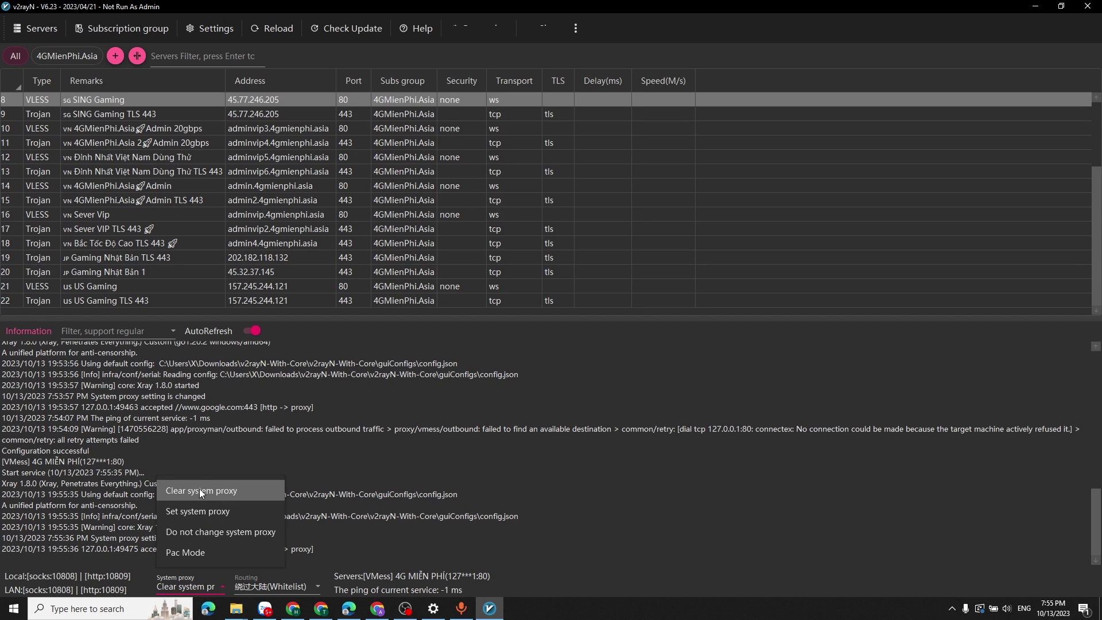
click(179, 516)
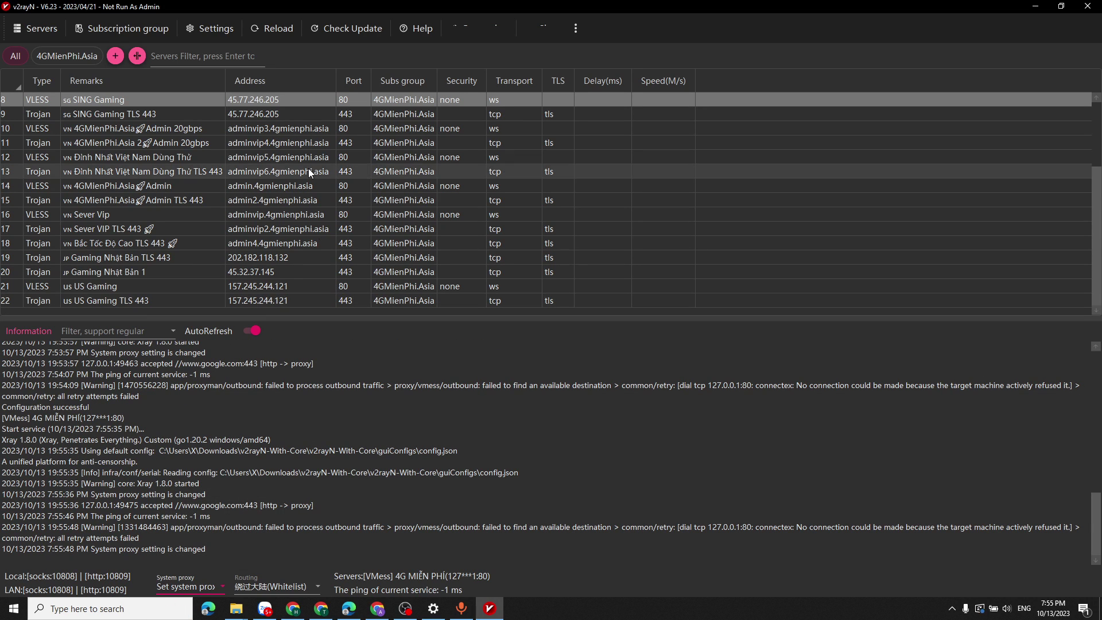
click(210, 591)
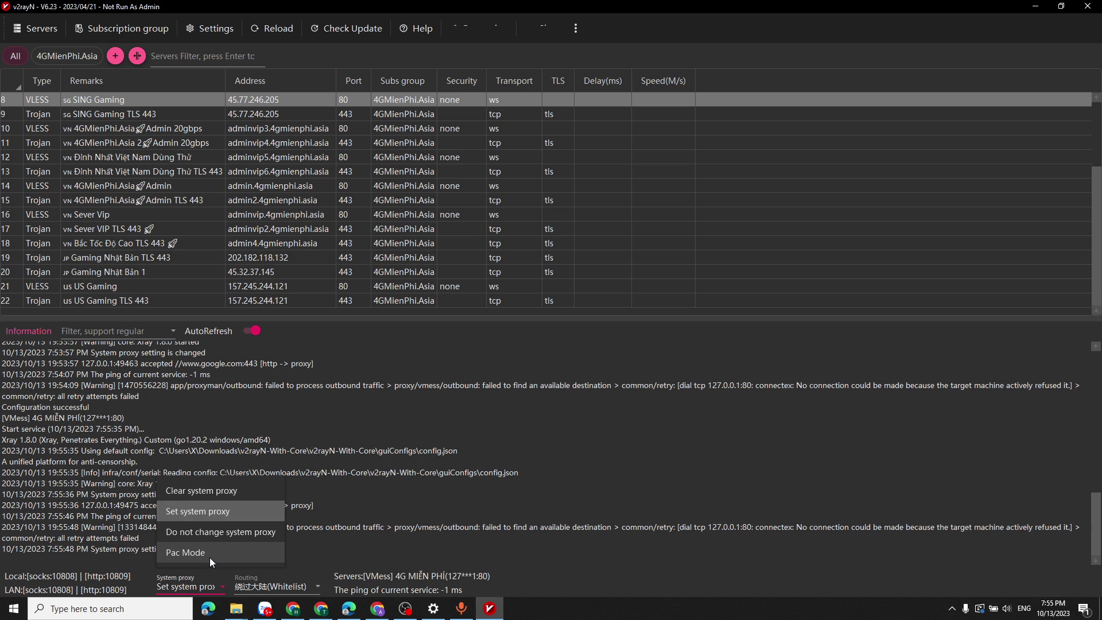
click(195, 491)
click(293, 587)
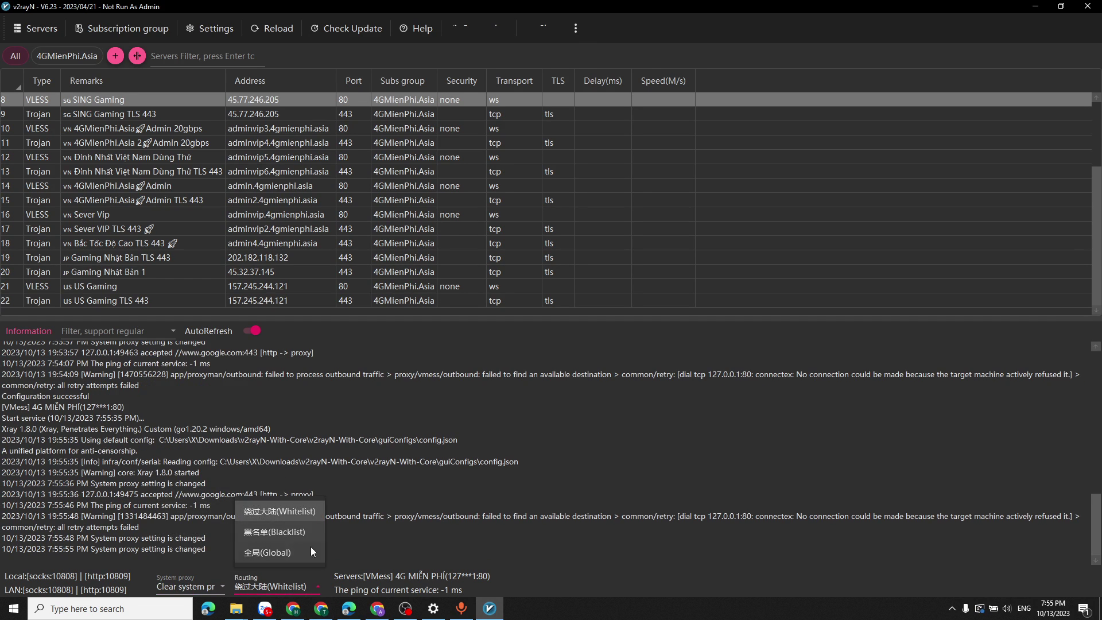
click(468, 579)
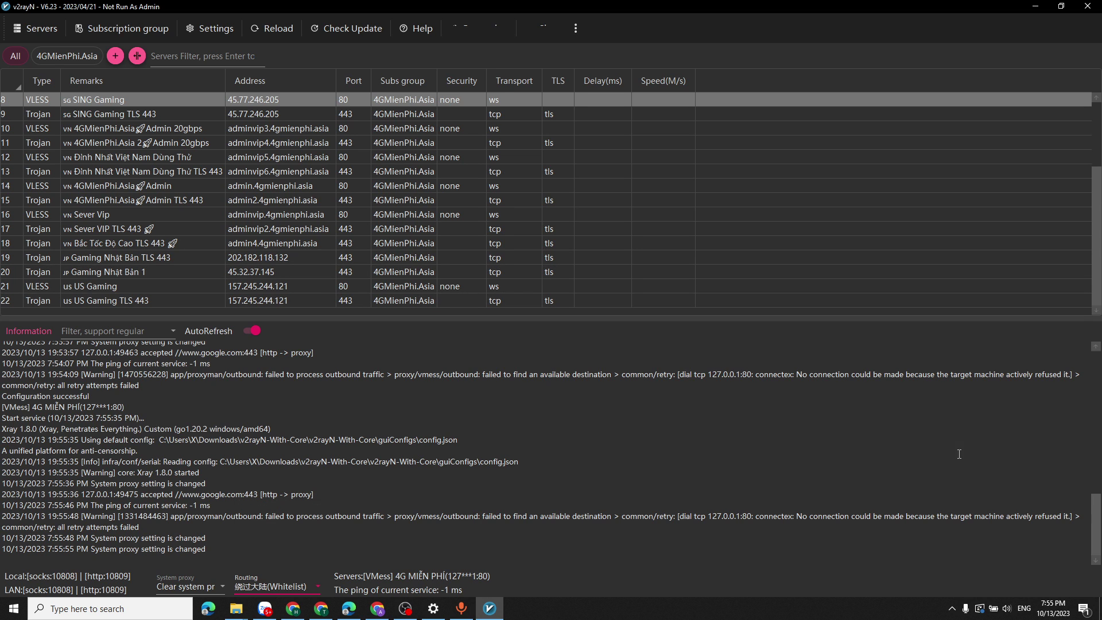
scroll(145, 411, up, 15)
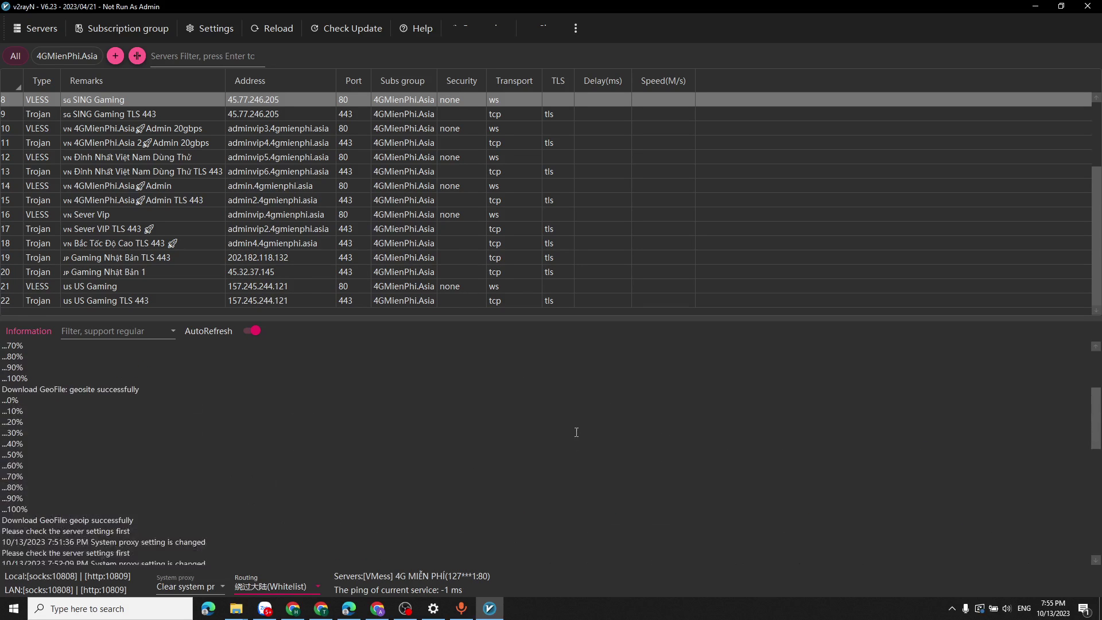
click(129, 330)
click(170, 333)
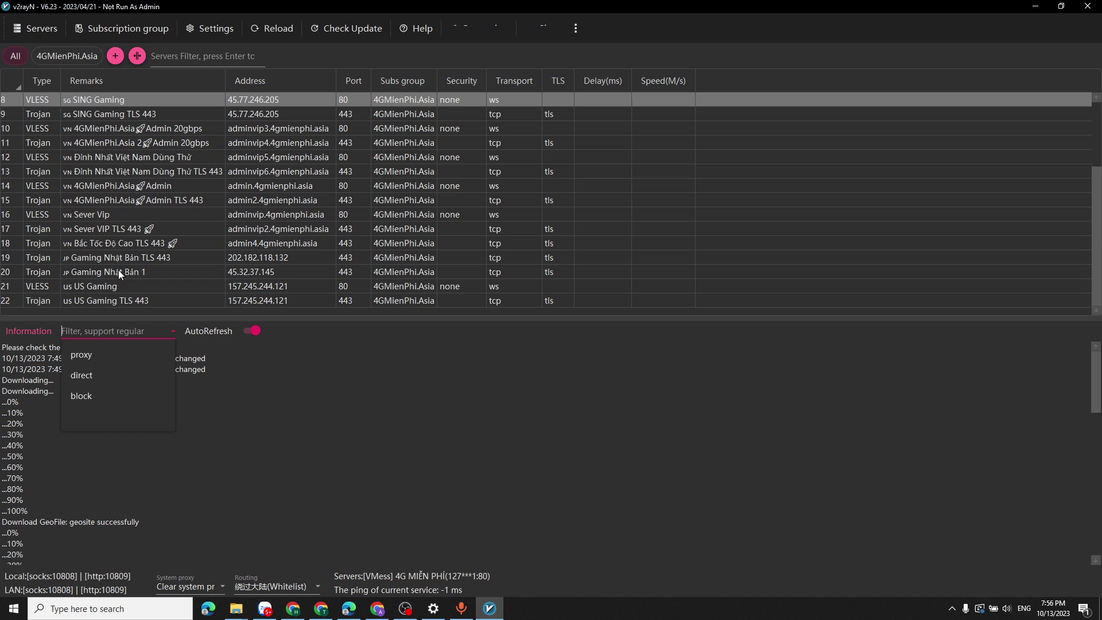
Step: Examine the configuration of the Sever Vip server and close it without changes
double_click(101, 212)
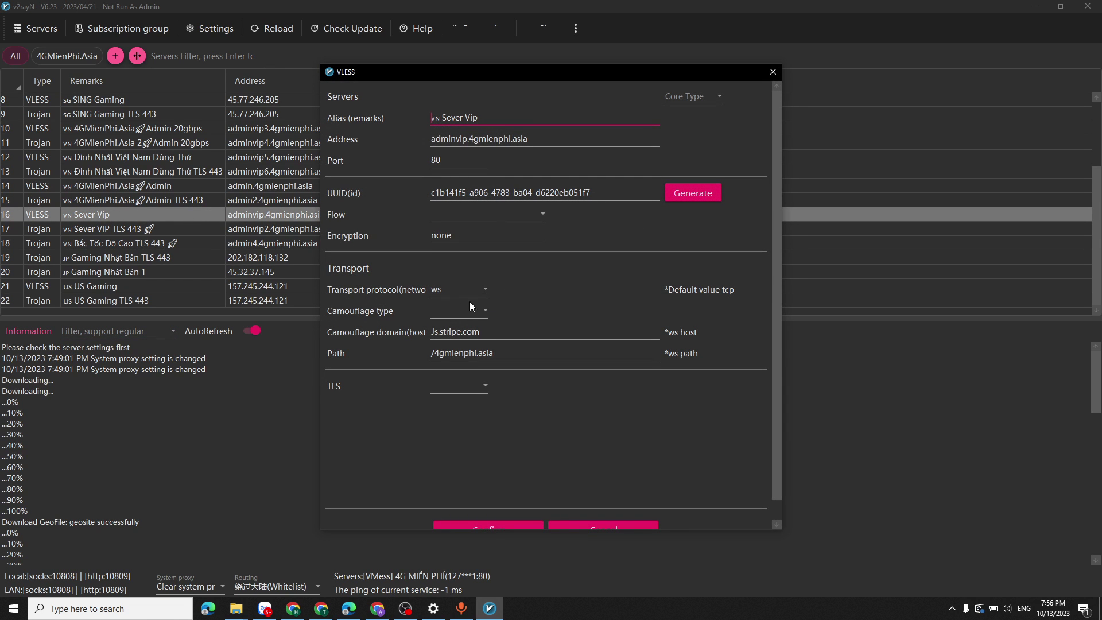
click(773, 72)
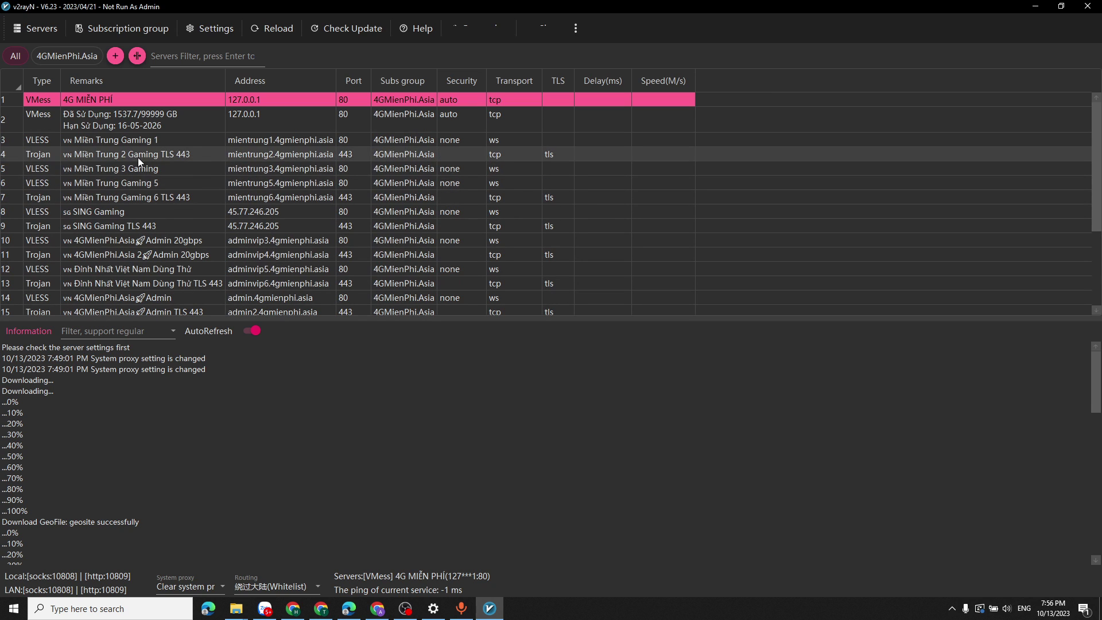
Step: Open the Miền Trung 2 Gaming TLS 443 server's configuration, set AllowInsecure to true and confirm it
click(140, 156)
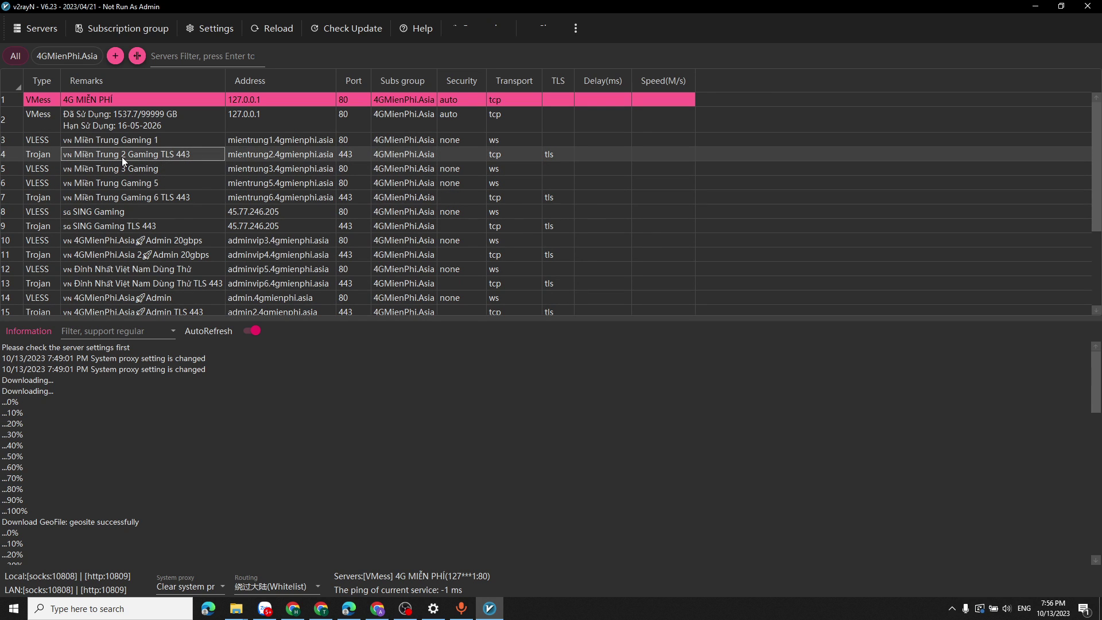
double_click(122, 156)
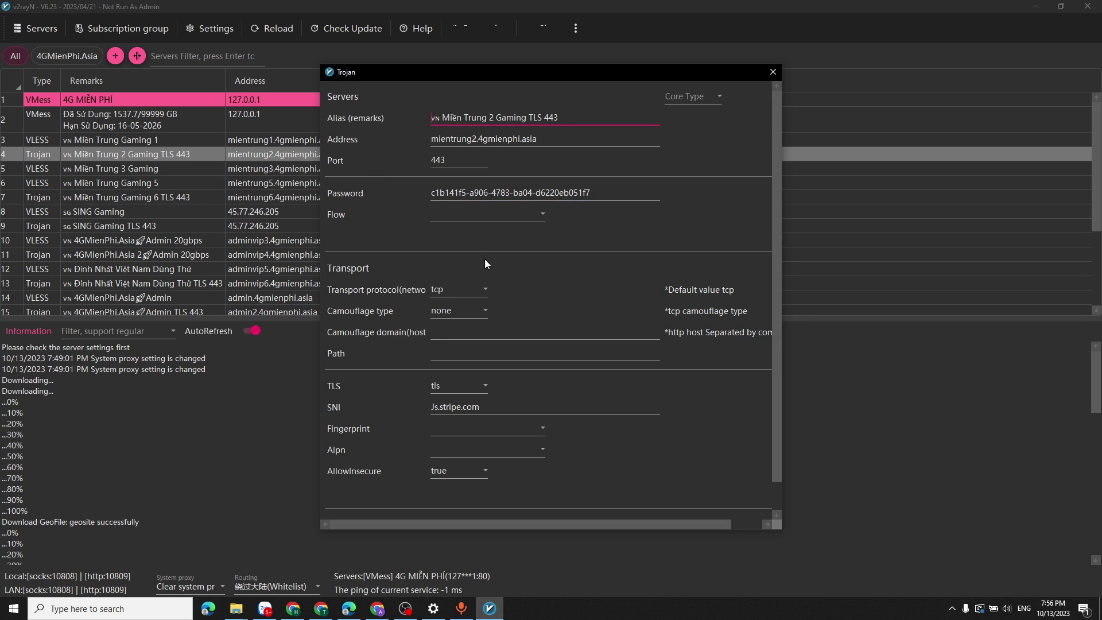
scroll(530, 395, down, 1)
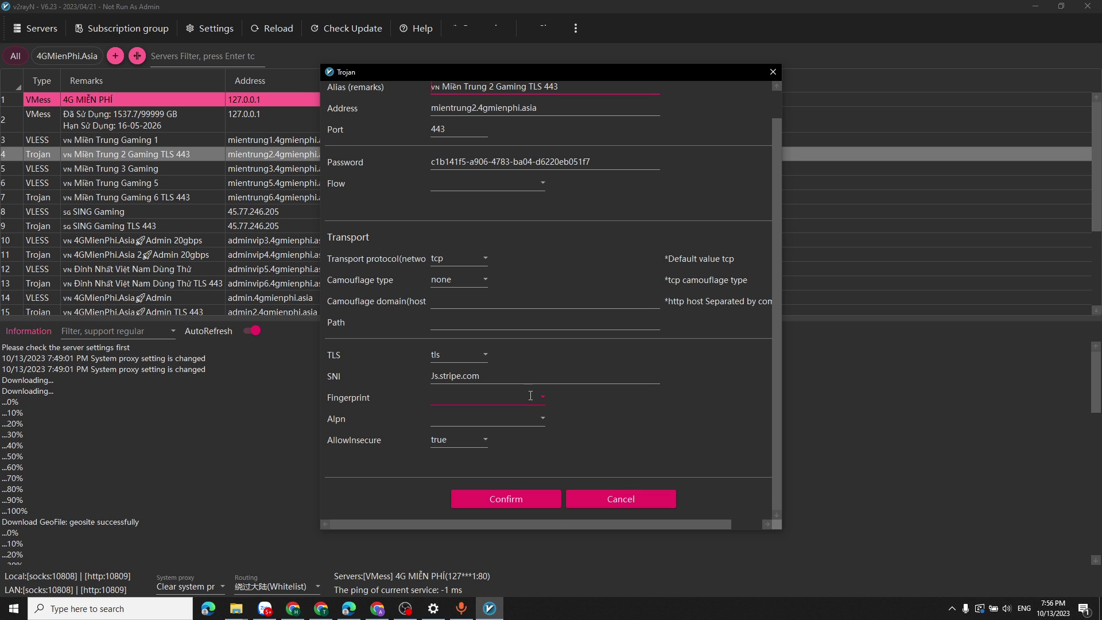
click(469, 448)
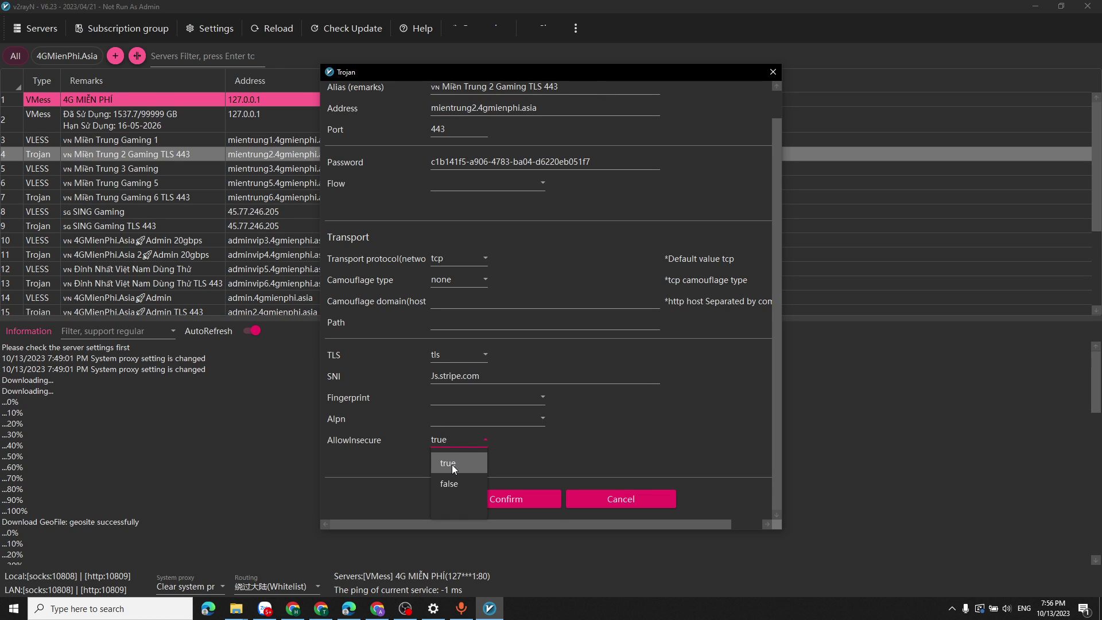
click(453, 463)
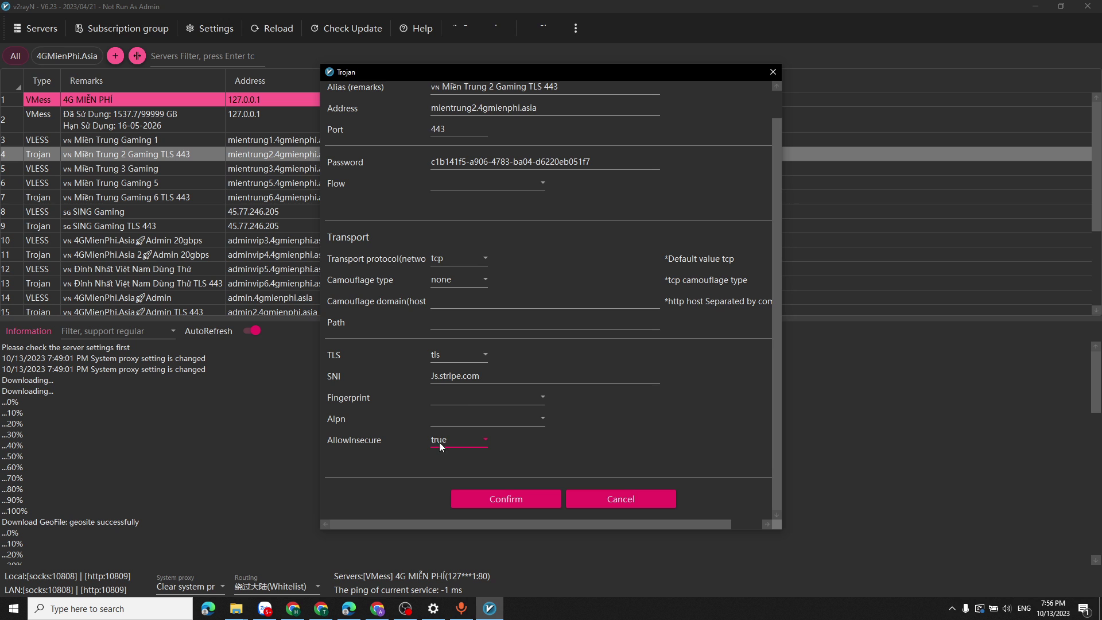
click(504, 499)
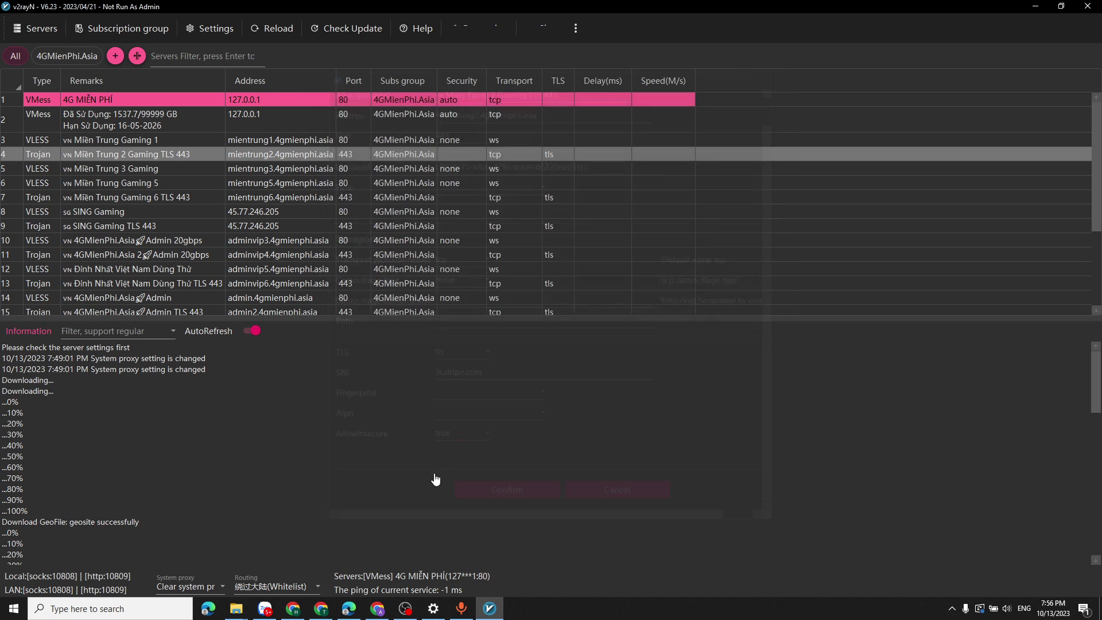
Step: Examine the Miền Trung Gaming 1 server's configuration and close it without changes
double_click(117, 143)
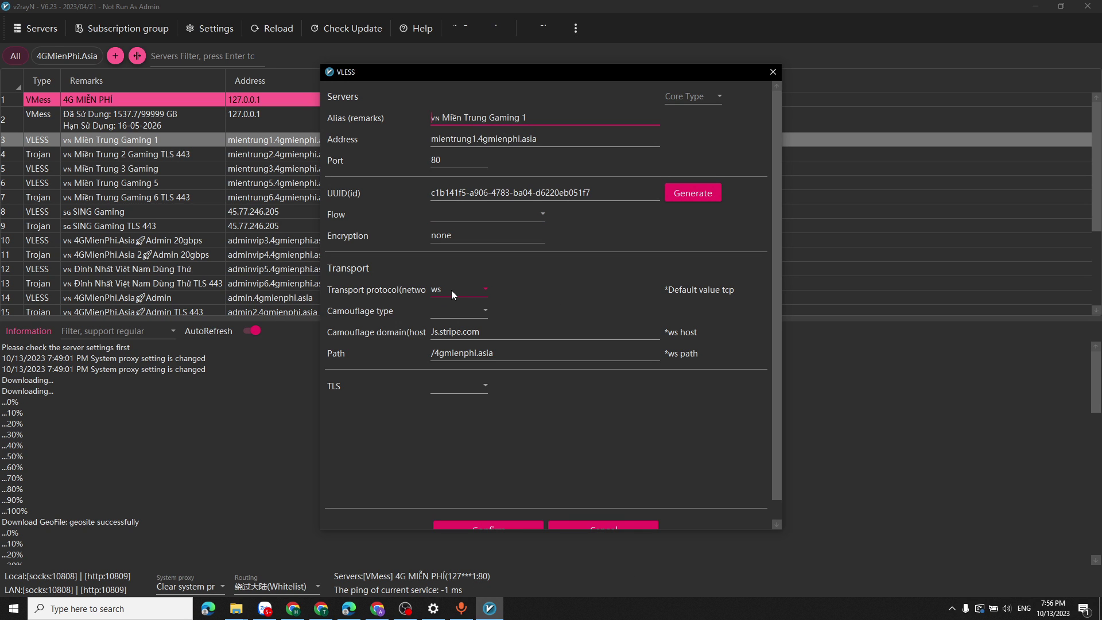
click(770, 75)
click(152, 168)
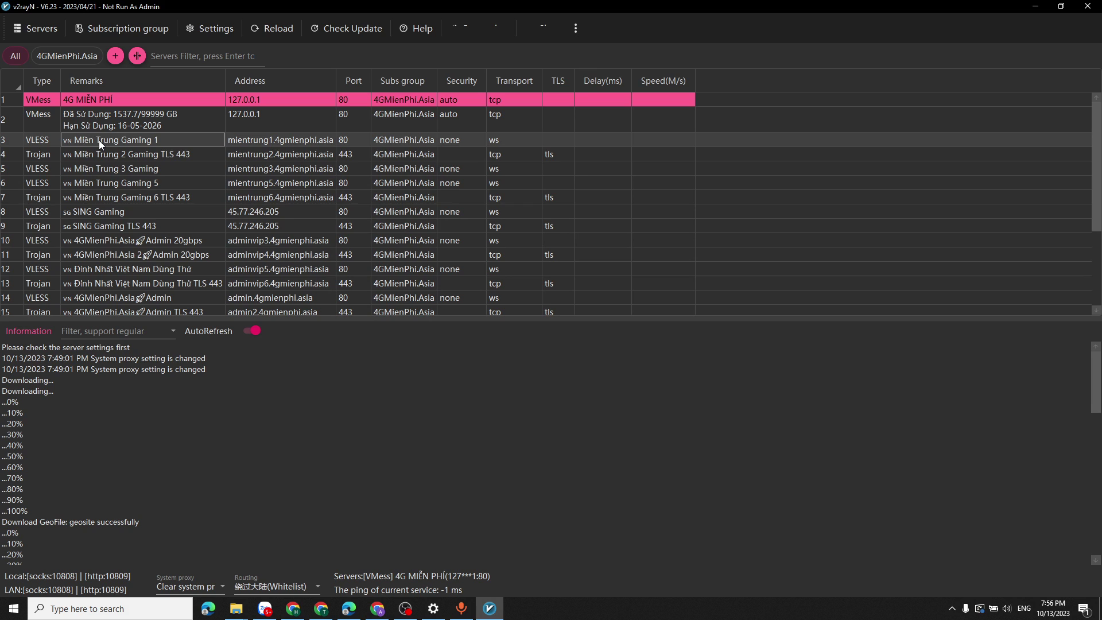
Step: Reopen the Miền Trung Gaming 1 server's configuration, try the xtls-rprx-vision-udp443 flow and reset the flow to blank
double_click(99, 140)
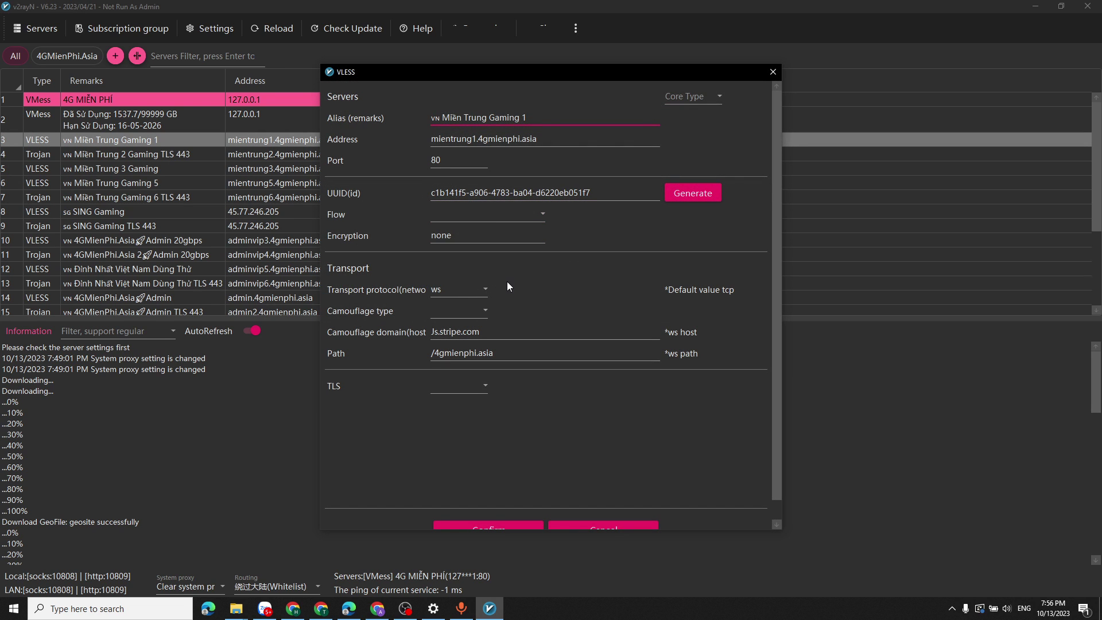
click(473, 220)
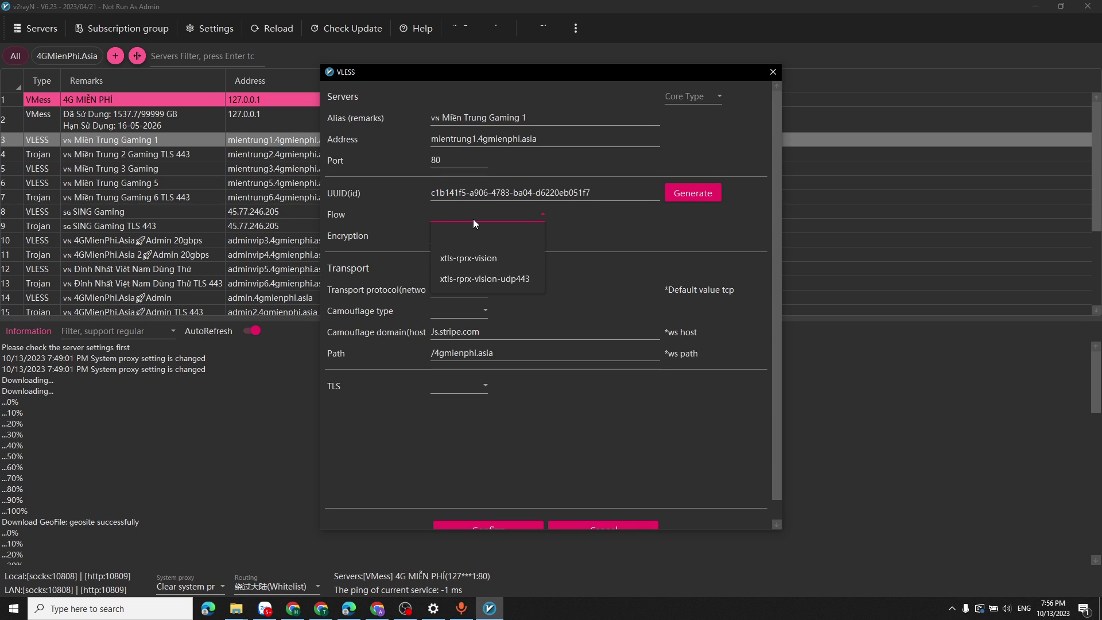
click(460, 213)
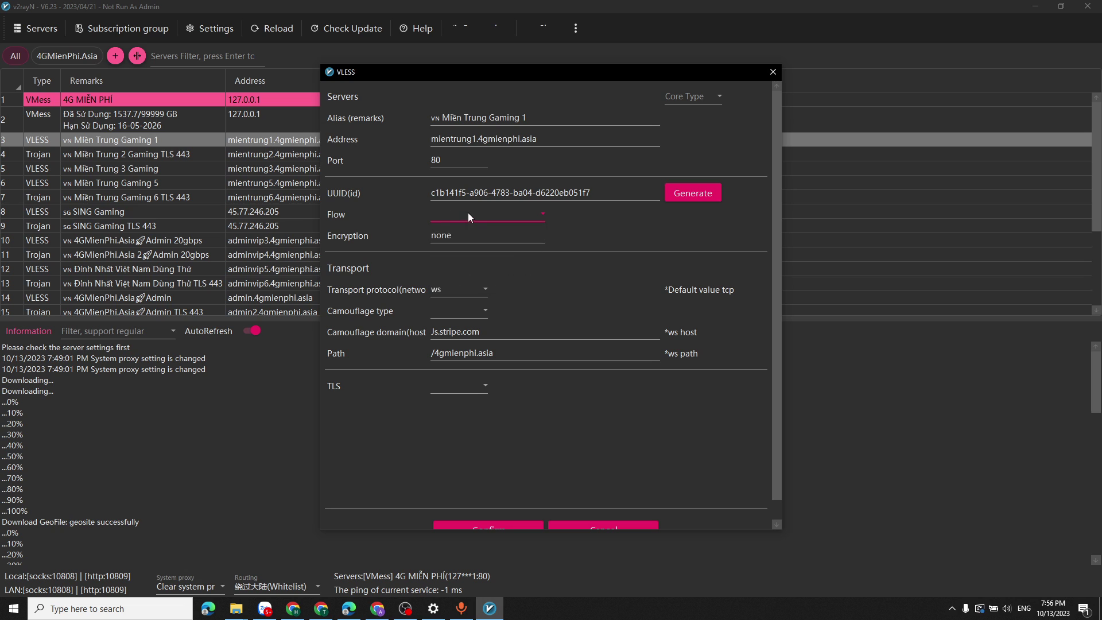
click(468, 216)
click(461, 280)
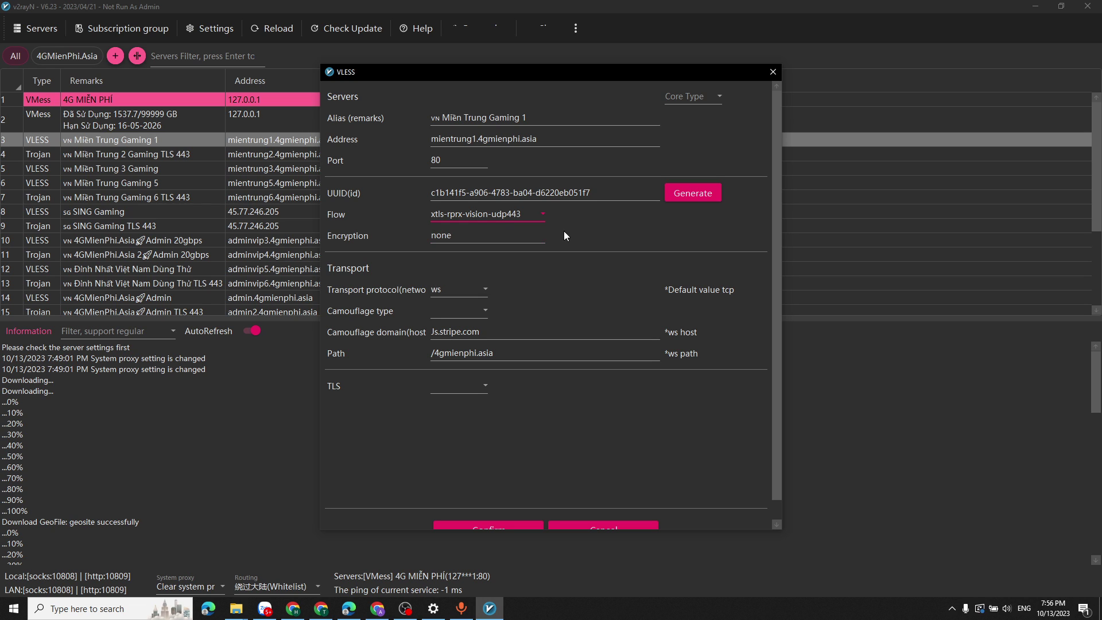
click(490, 213)
click(505, 239)
click(504, 214)
click(450, 244)
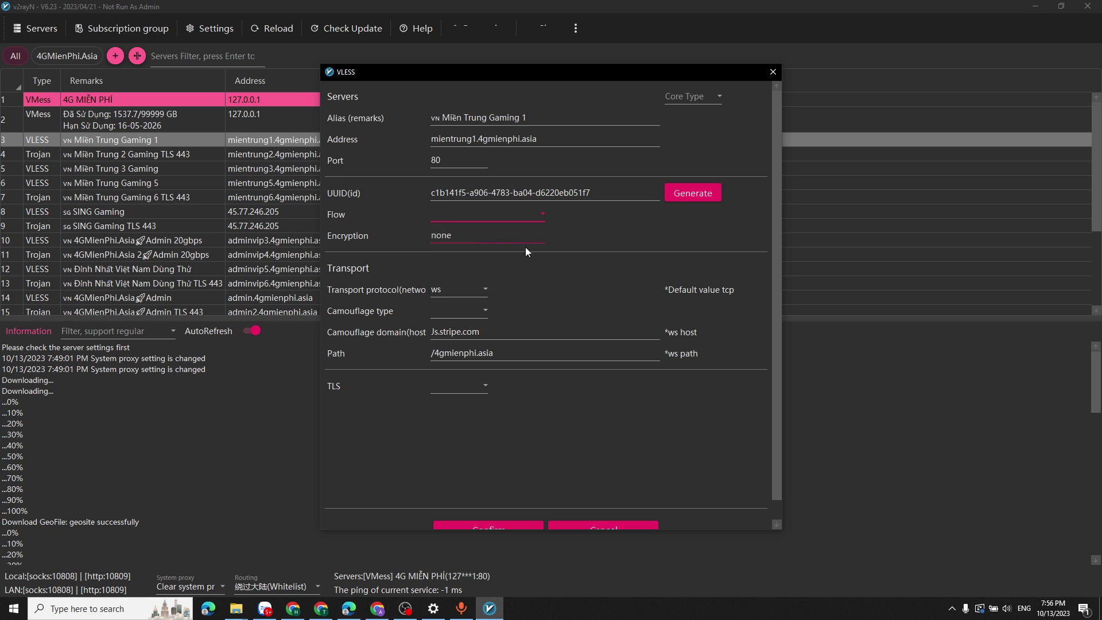
Step: Set the Miền Trung Gaming 1 server's transport protocol to tcp with camouflage type none and TLS blank, and confirm it
click(446, 237)
click(445, 293)
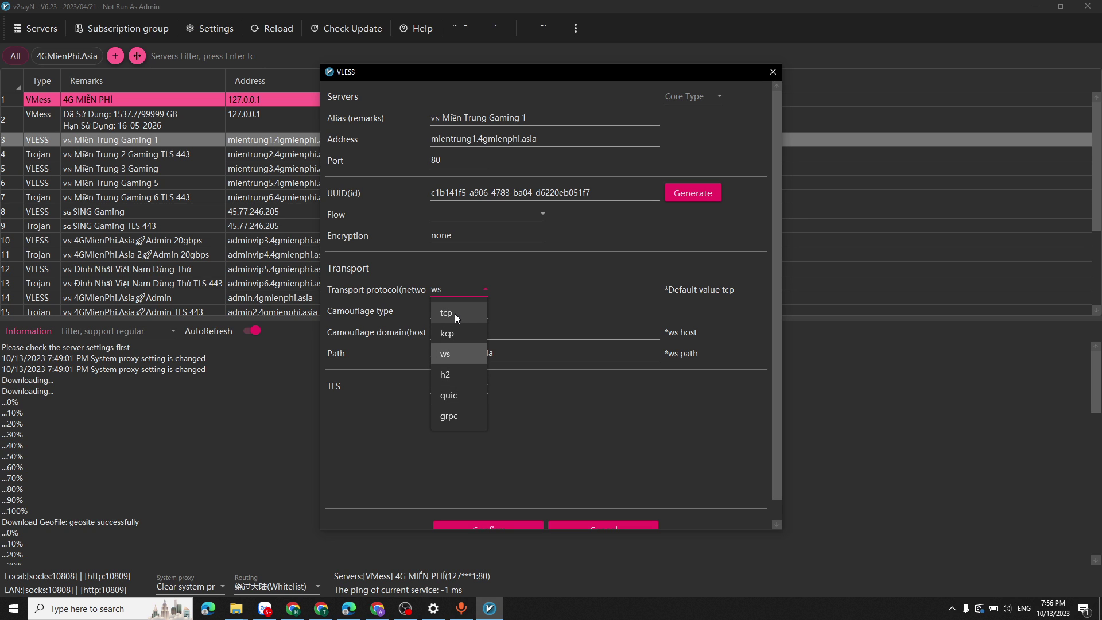
click(454, 314)
click(467, 314)
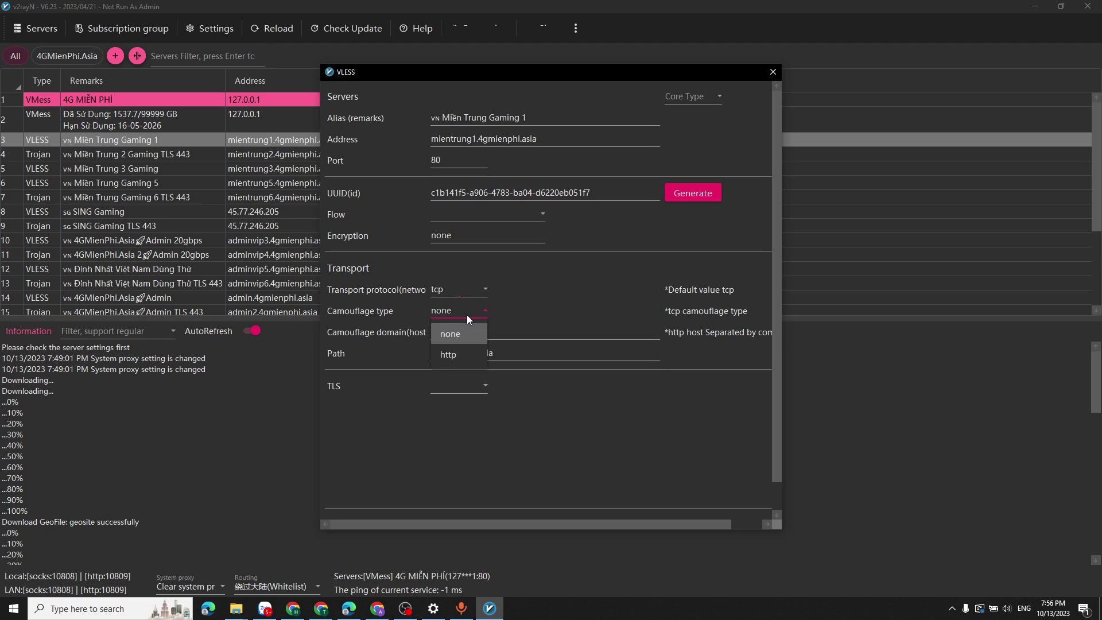
click(466, 315)
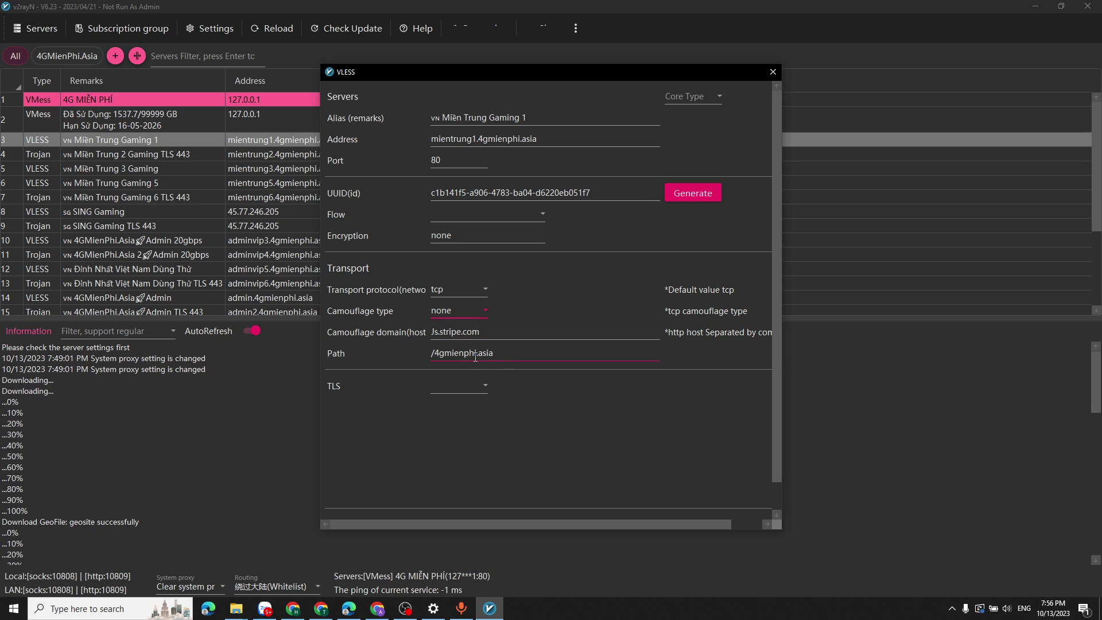
scroll(579, 325, down, 1)
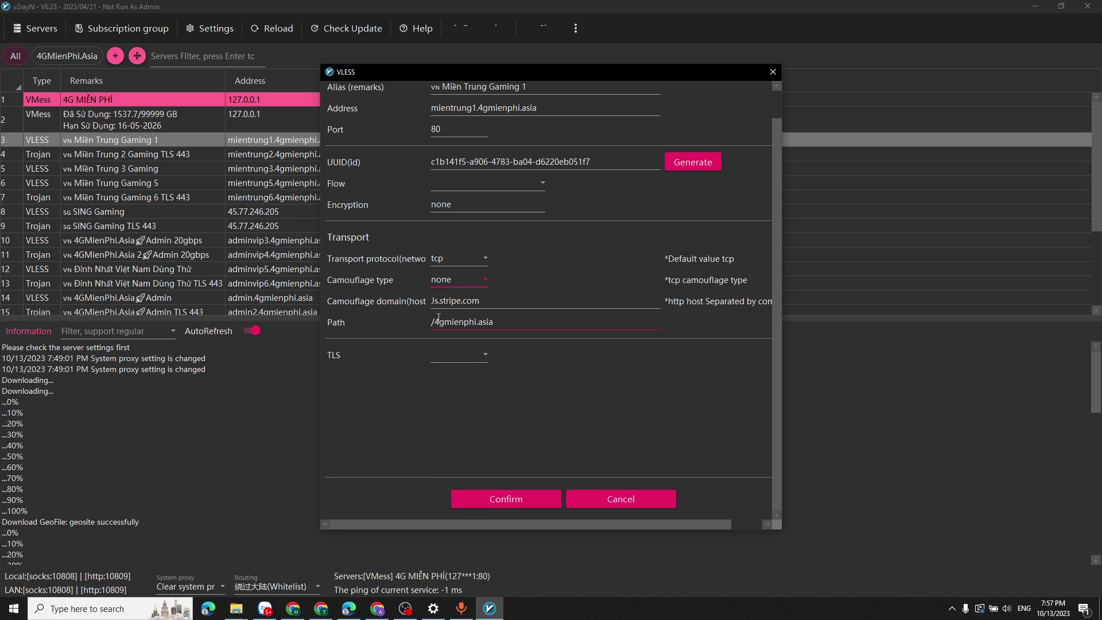
click(462, 361)
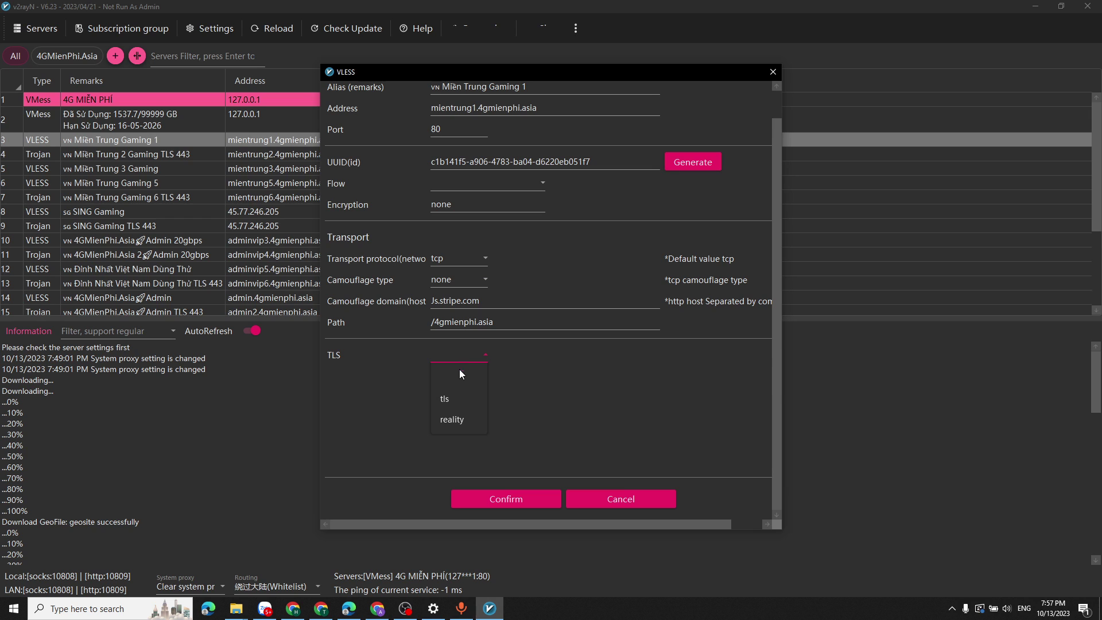
click(439, 377)
scroll(510, 393, up, 1)
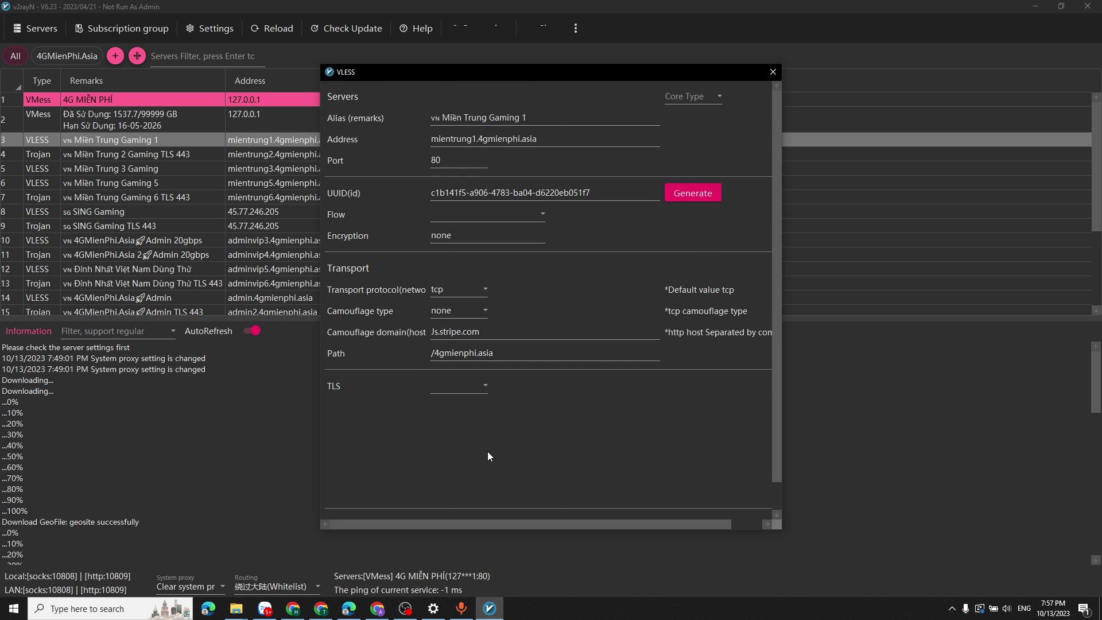
scroll(488, 451, down, 1)
click(492, 505)
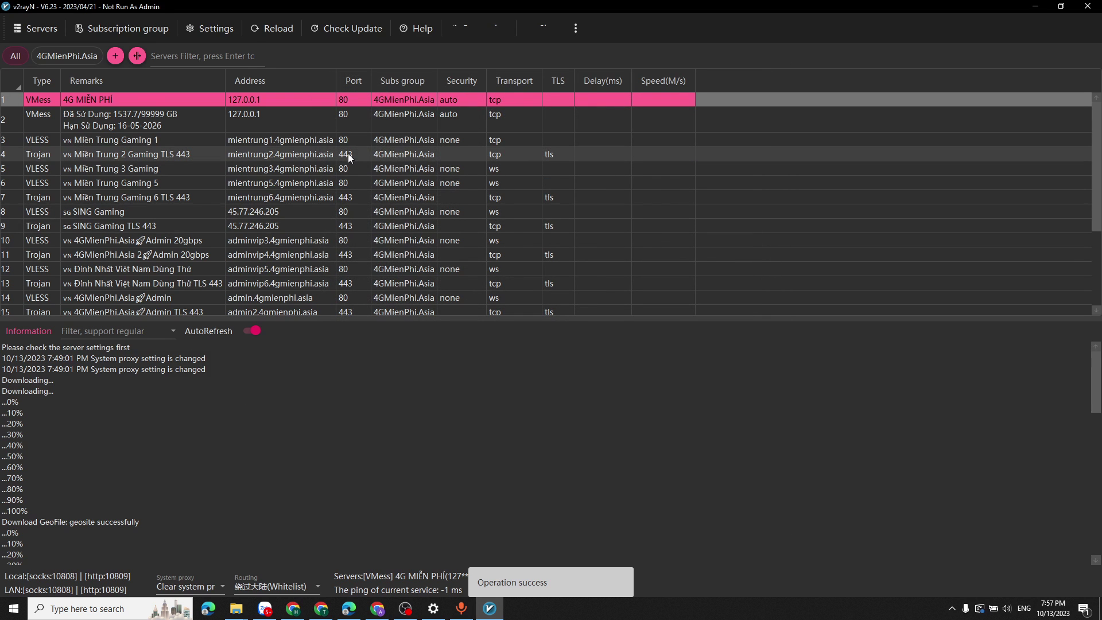
Step: Change the Miền Trung Gaming 1 server's transport protocol to kcp with camouflage type utp and confirm the configuration
click(473, 141)
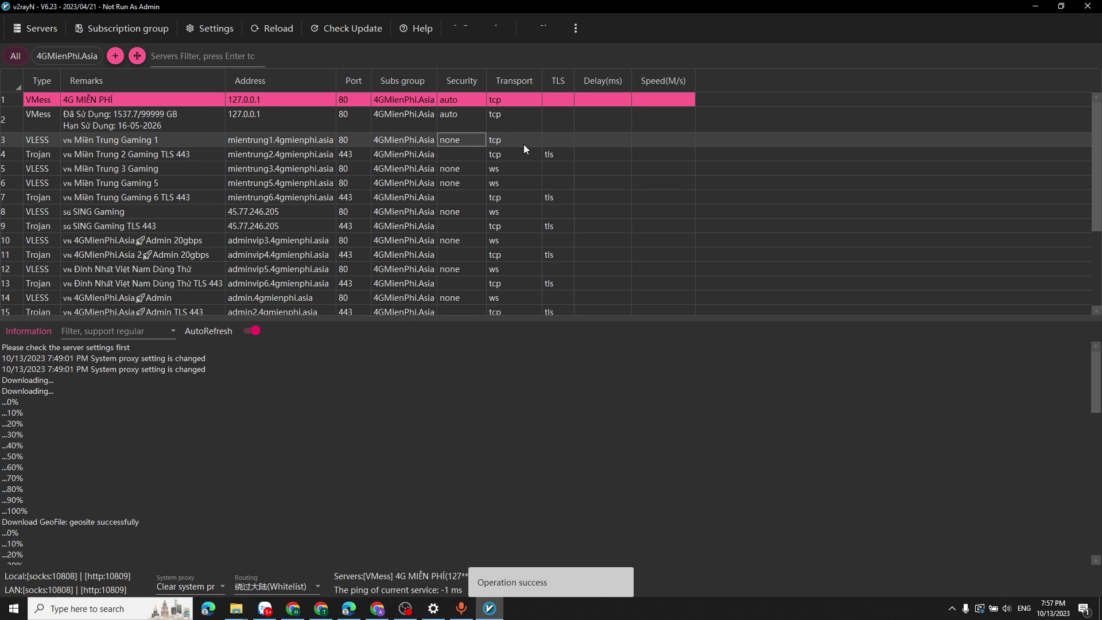
click(217, 169)
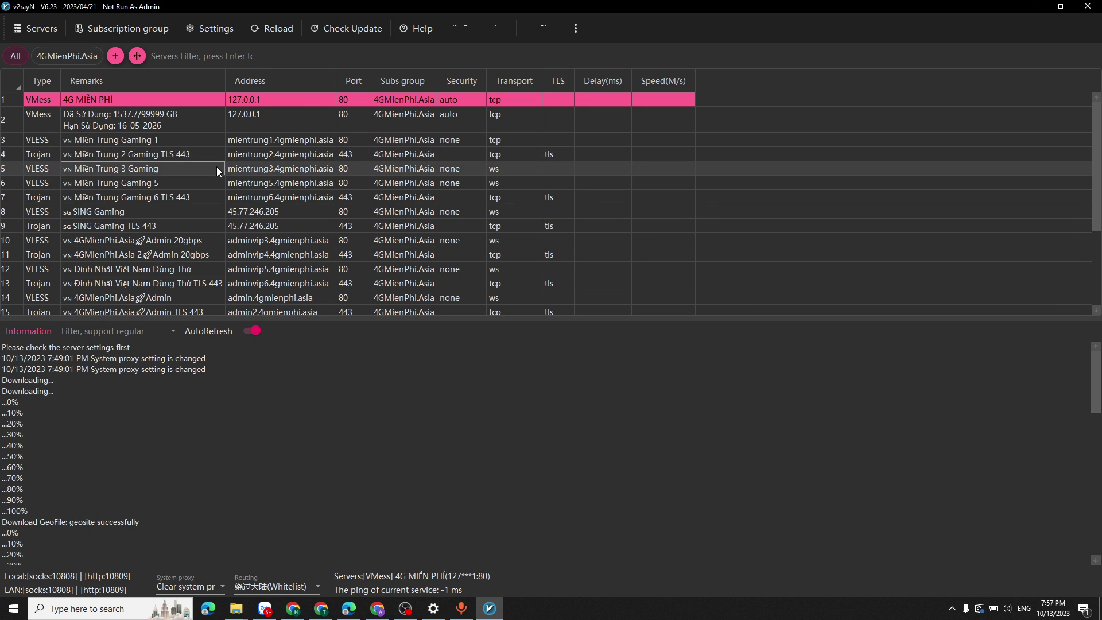
click(250, 143)
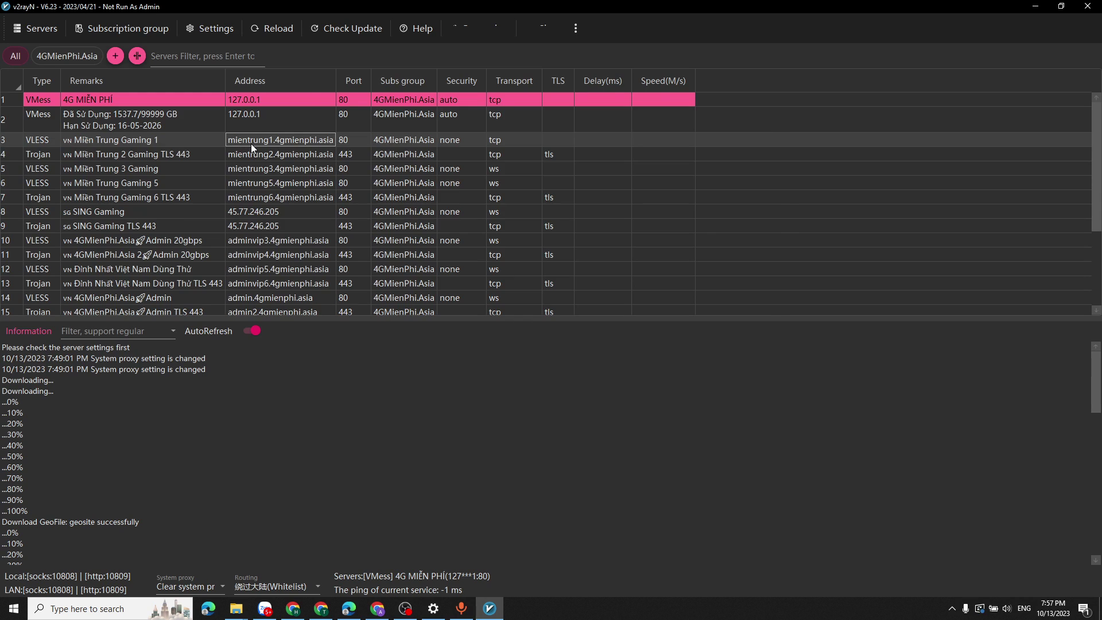
double_click(251, 143)
click(452, 287)
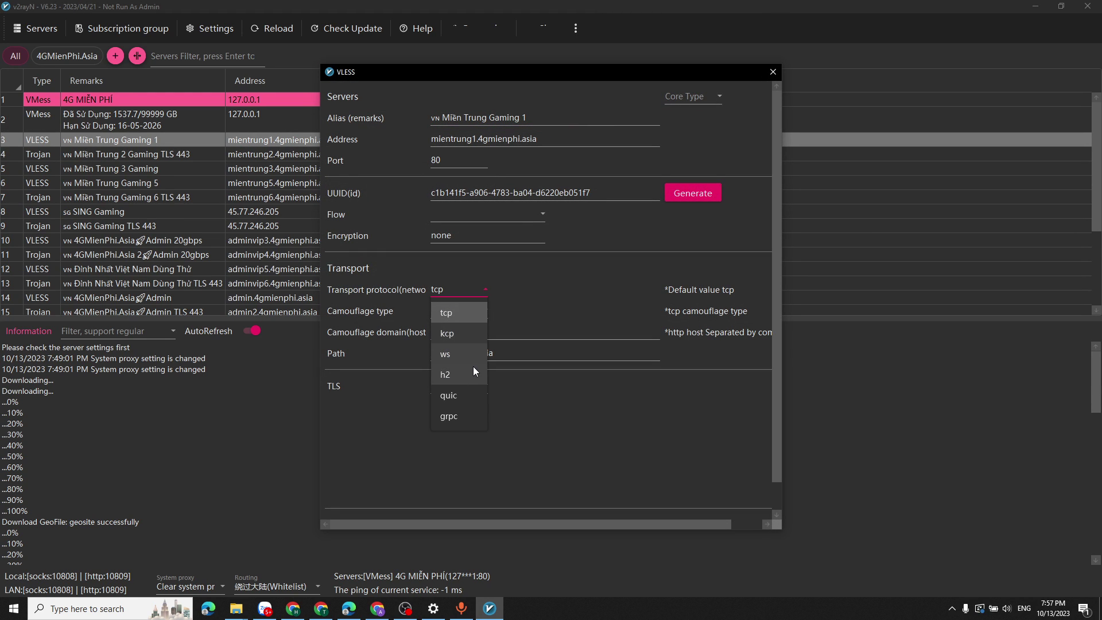
click(464, 337)
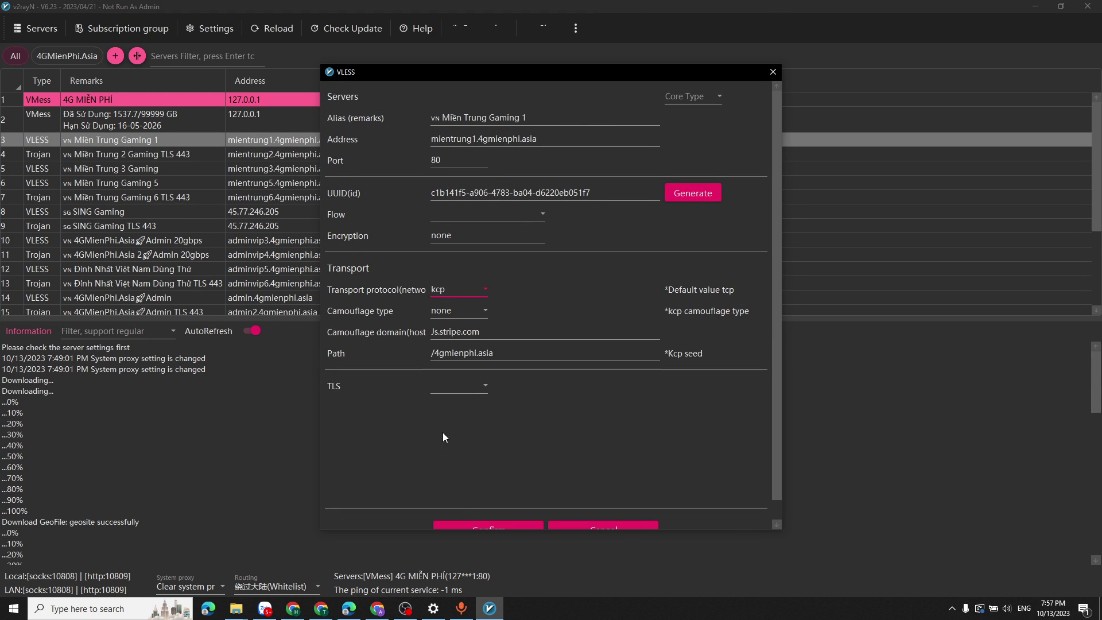
click(456, 312)
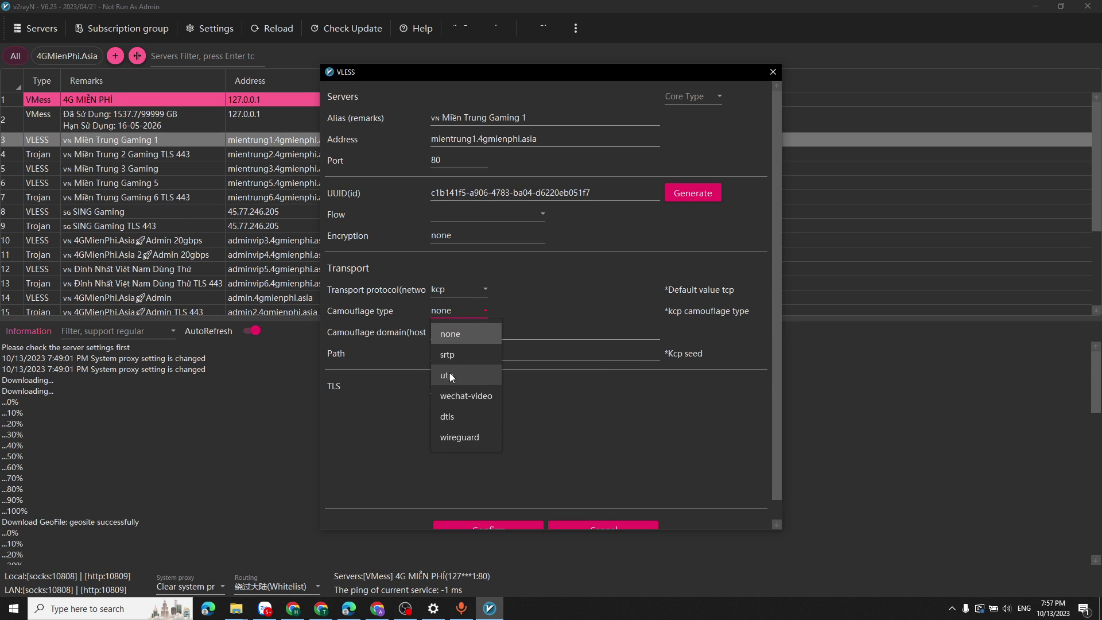
click(463, 375)
scroll(505, 465, down, 1)
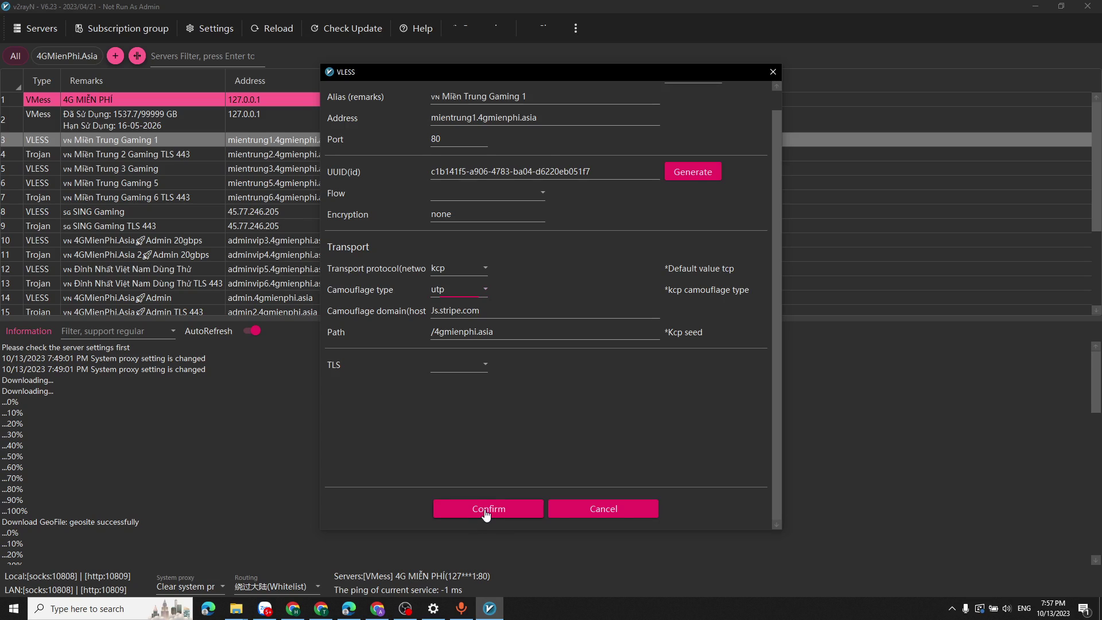
click(486, 509)
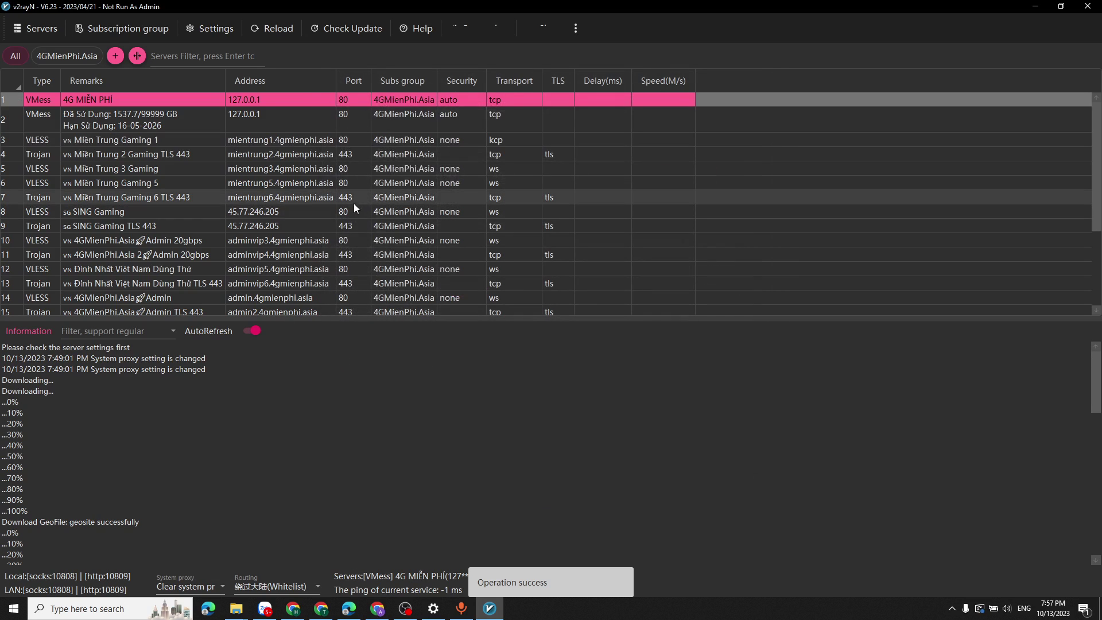
Step: Look through the full server list and the information log, and filter the list to the 4GMienPhi.Asia subscription group
click(329, 141)
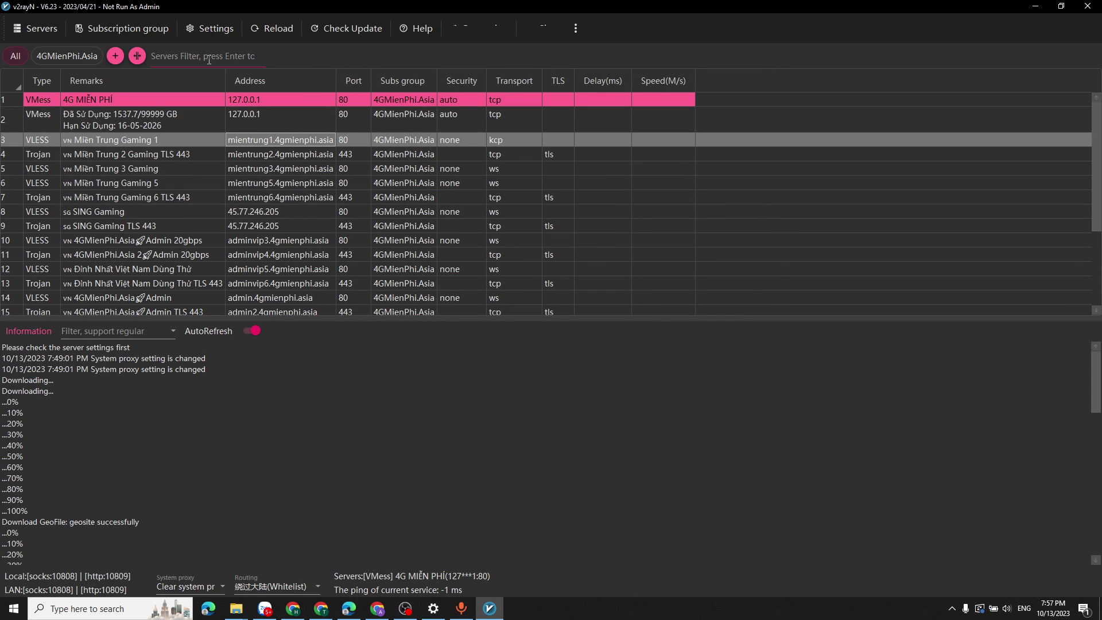
scroll(254, 231, down, 3)
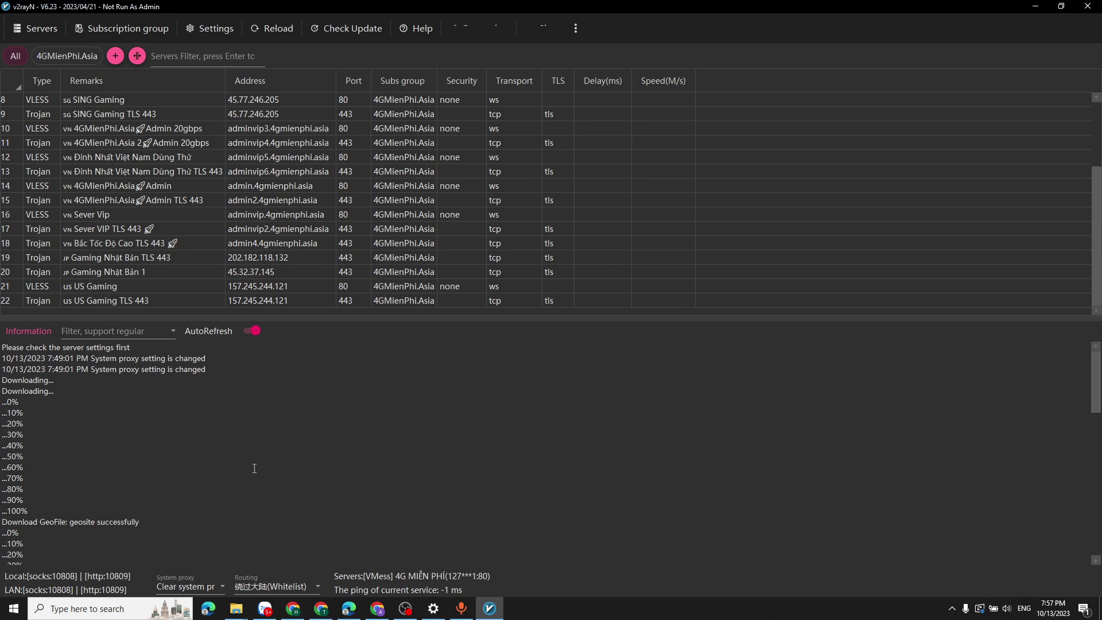
scroll(252, 478, down, 15)
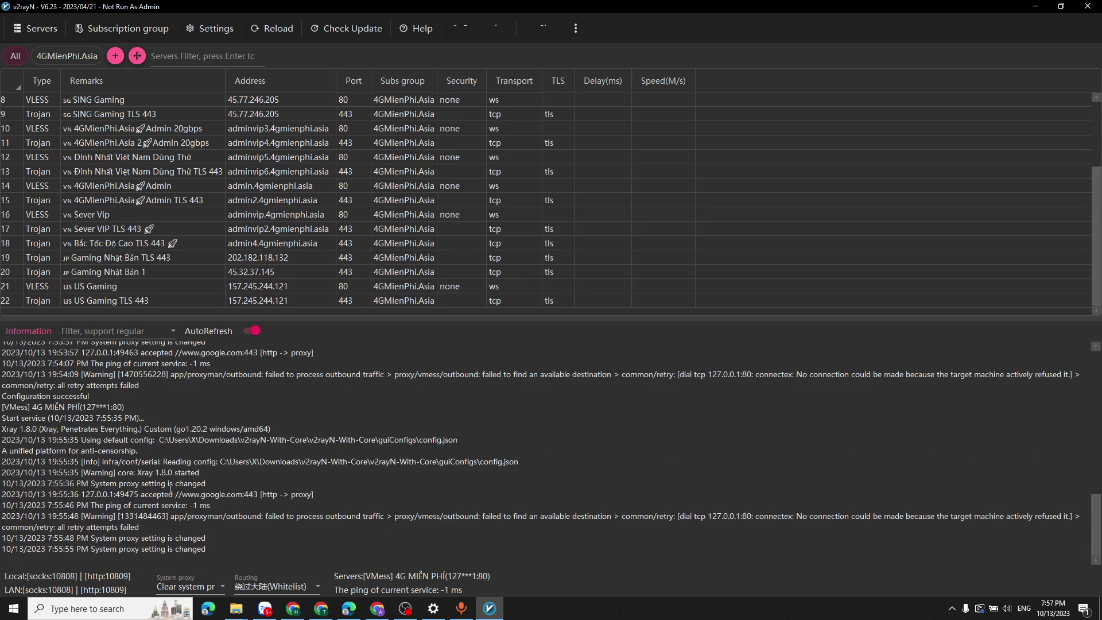
scroll(245, 461, up, 12)
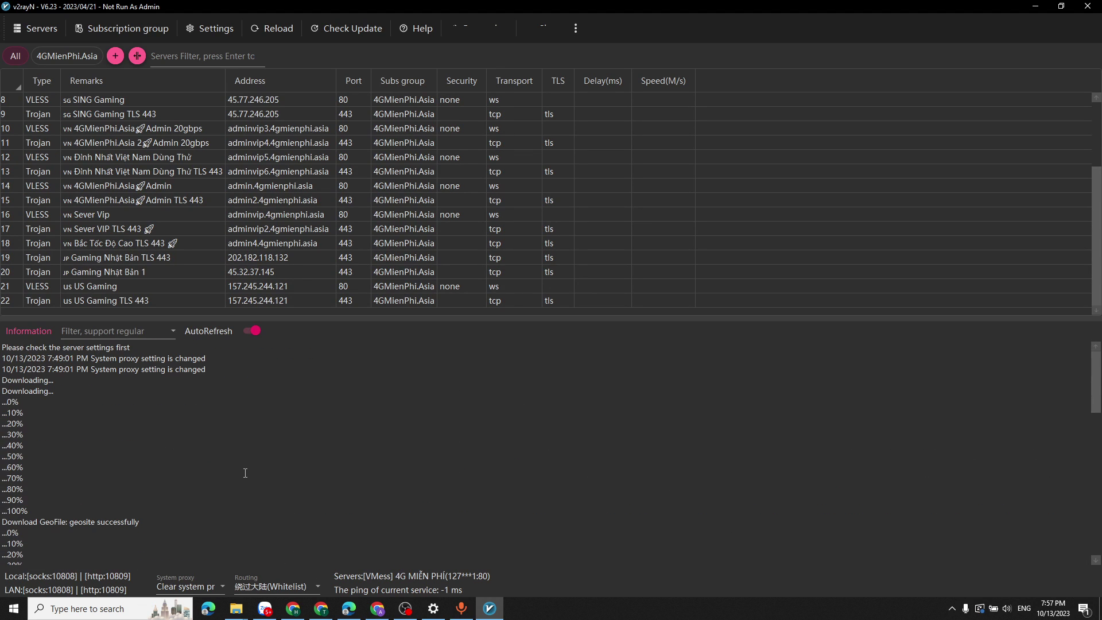
click(211, 26)
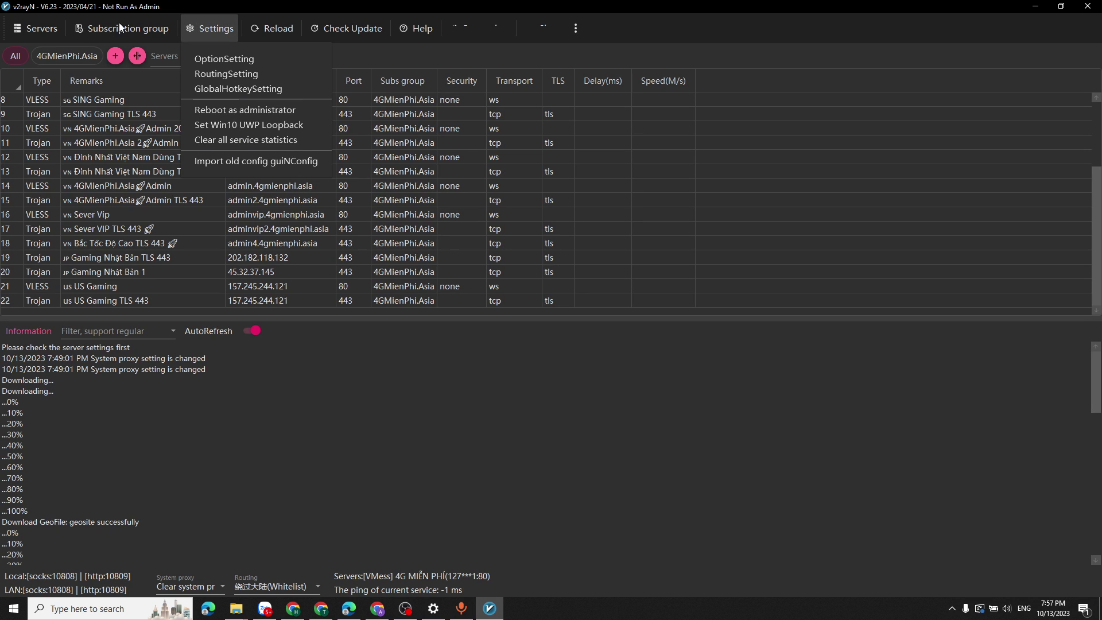
mouse_move(31, 25)
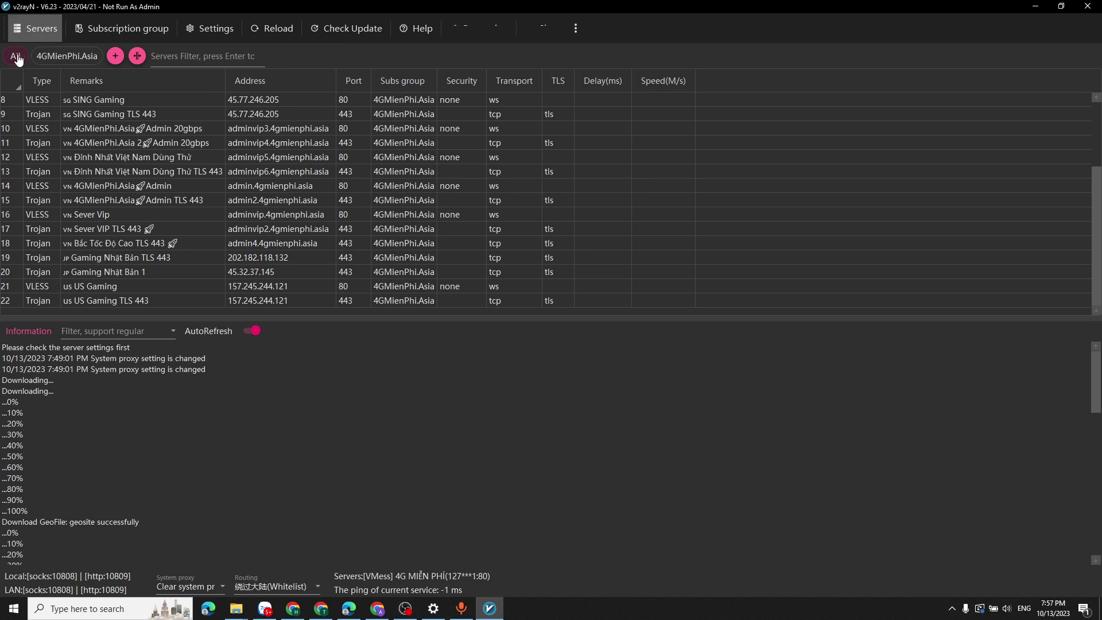
scroll(164, 166, up, 3)
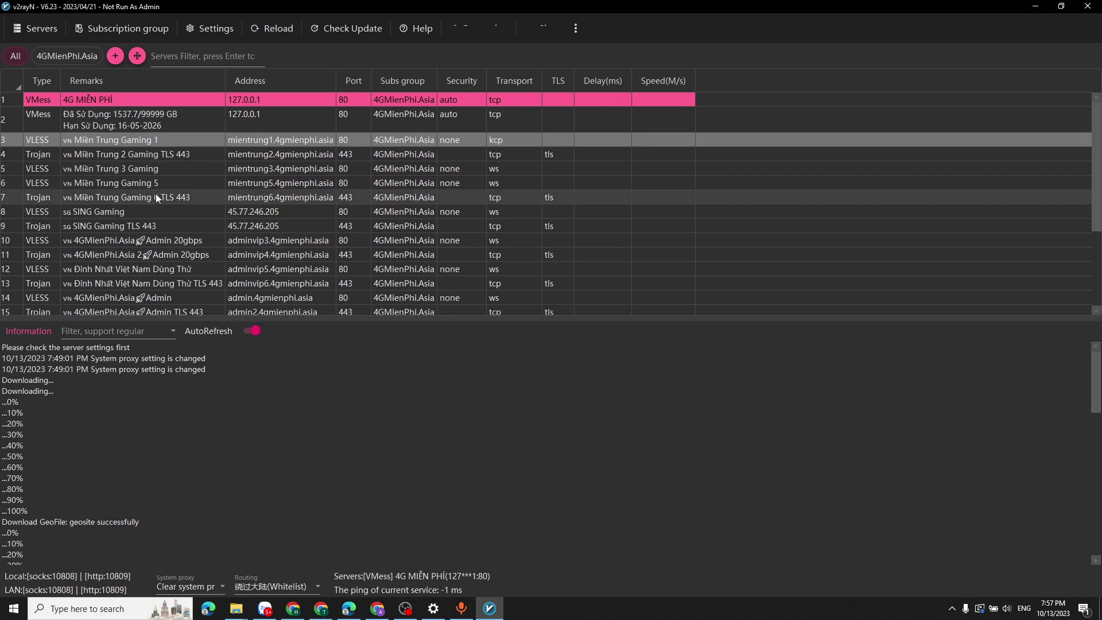
click(69, 56)
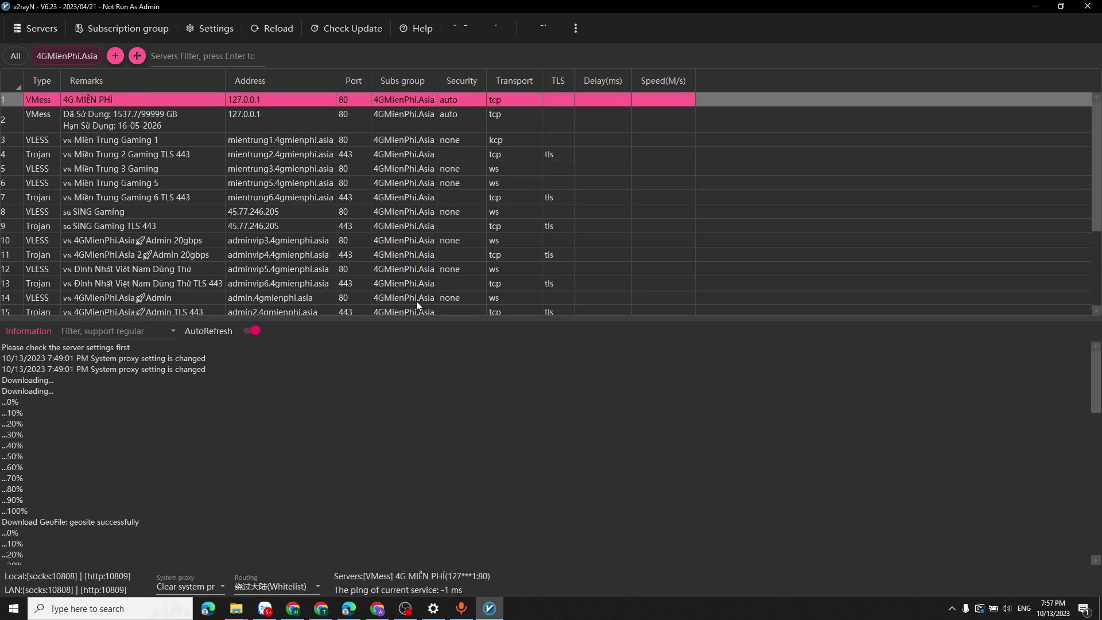
click(406, 608)
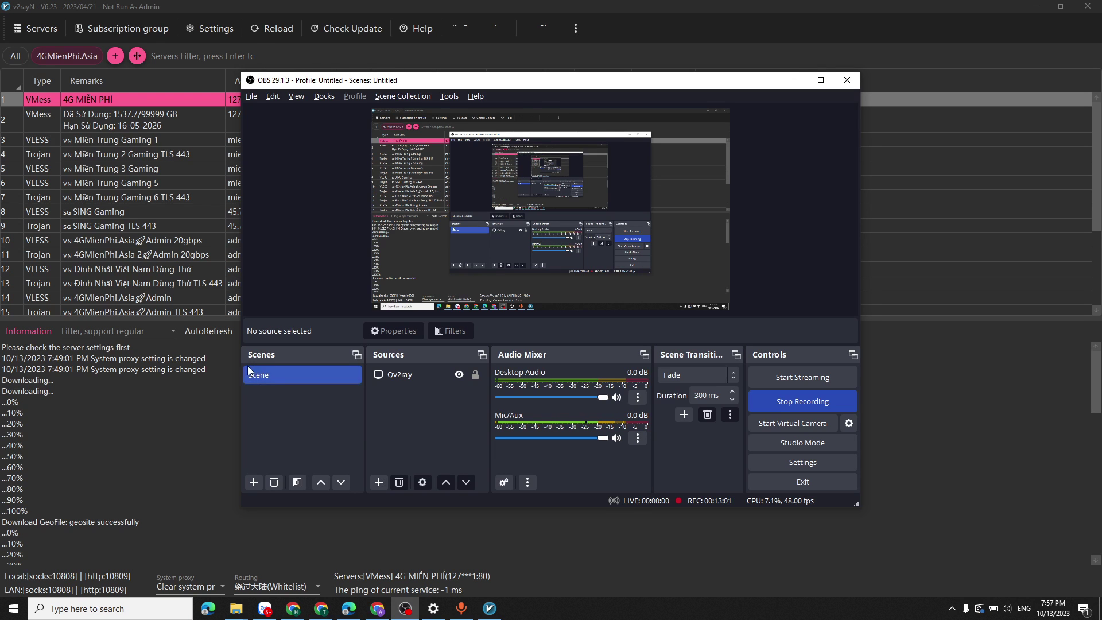
click(229, 375)
scroll(229, 376, down, 10)
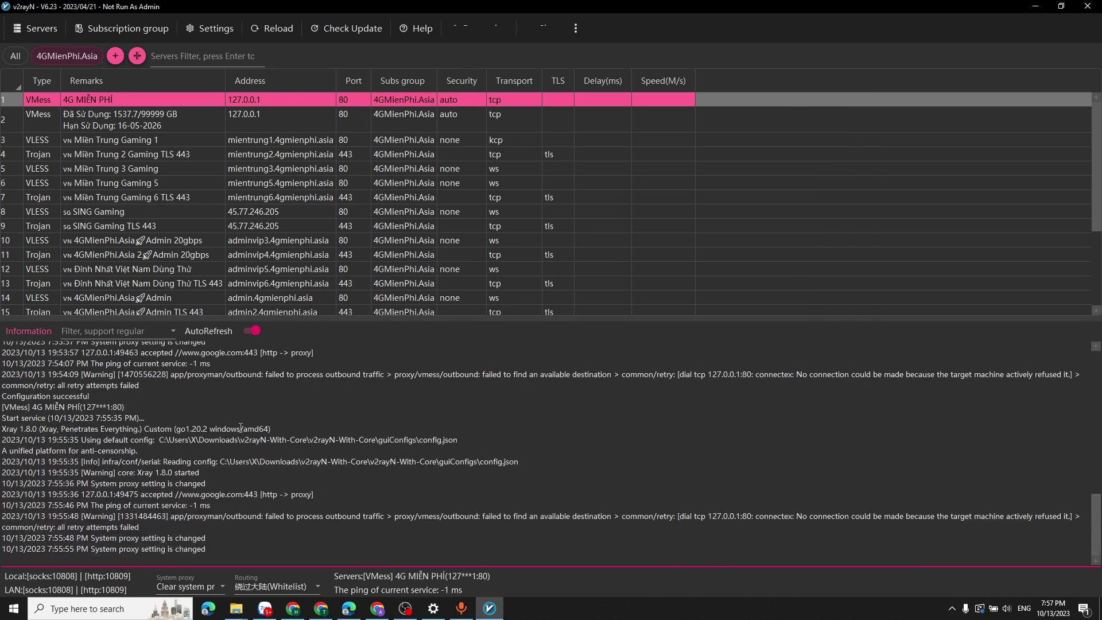
scroll(229, 375, up, 10)
click(36, 33)
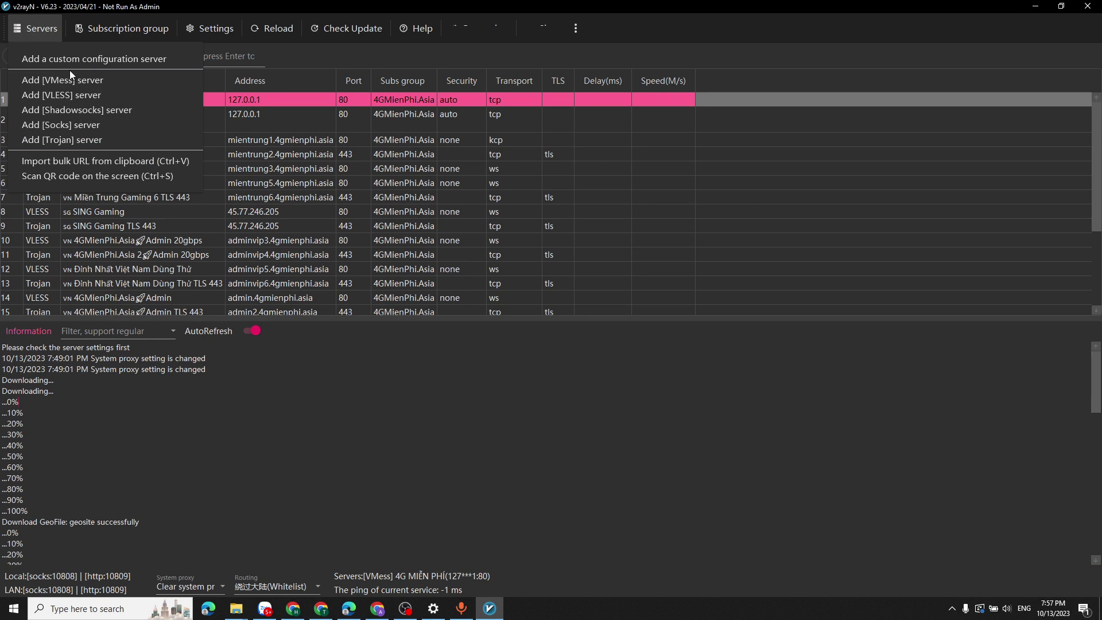
click(108, 29)
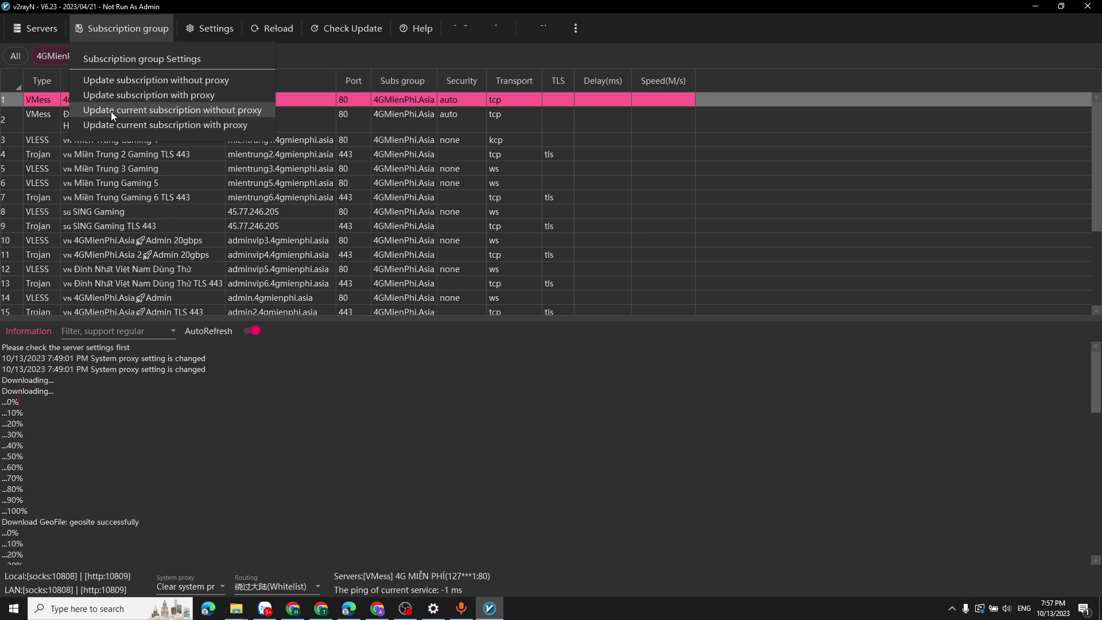
click(197, 29)
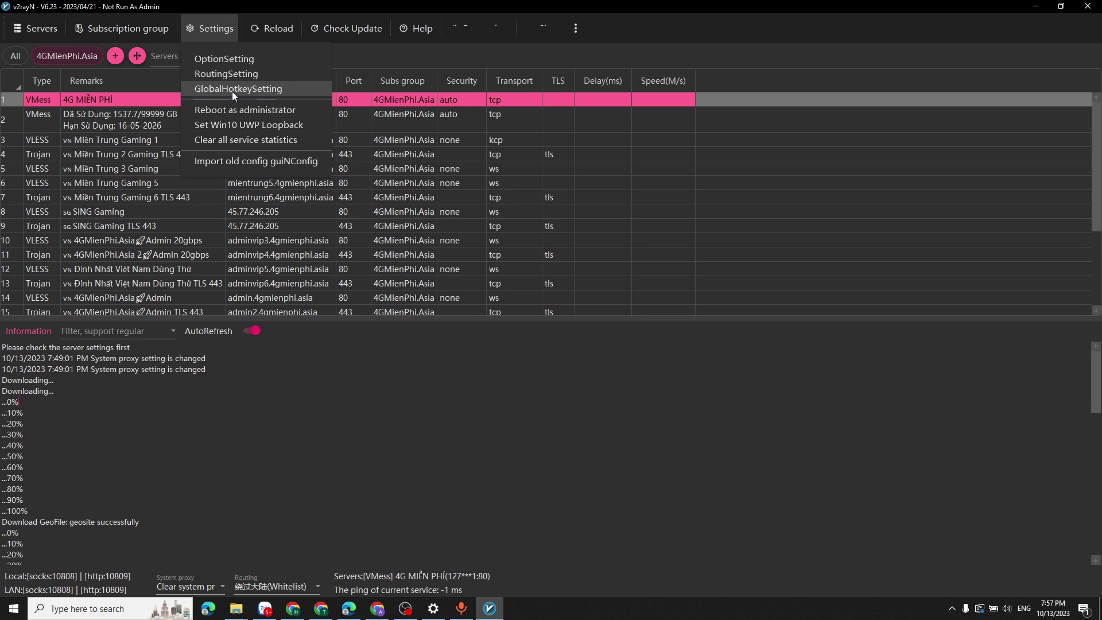
Step: Check the predefined rule sets in the routing settings and close the settings window
click(280, 77)
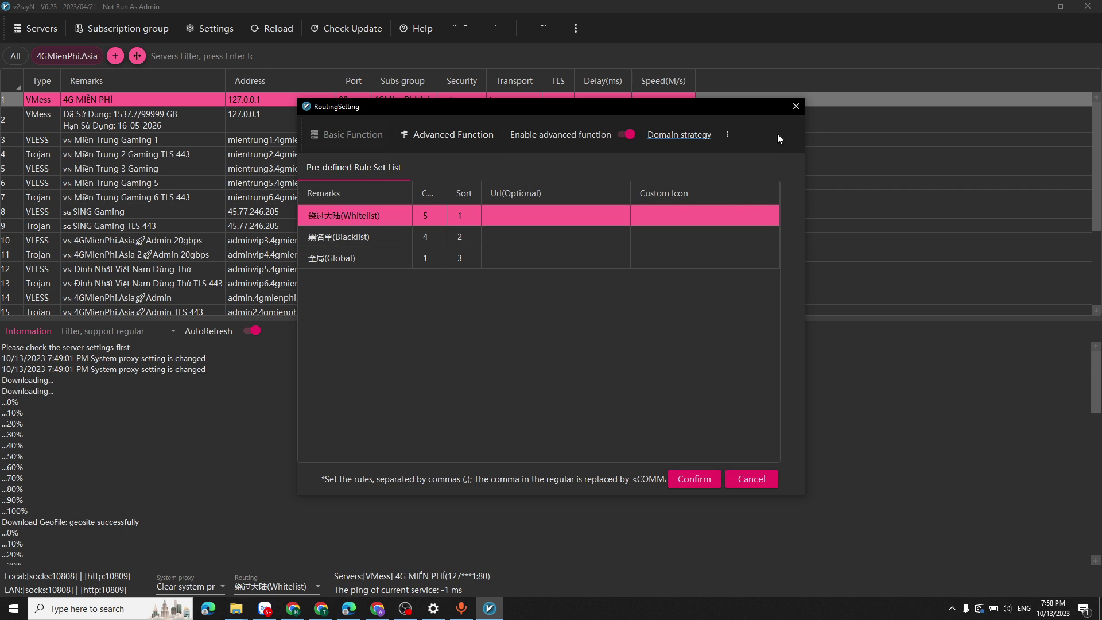
click(796, 106)
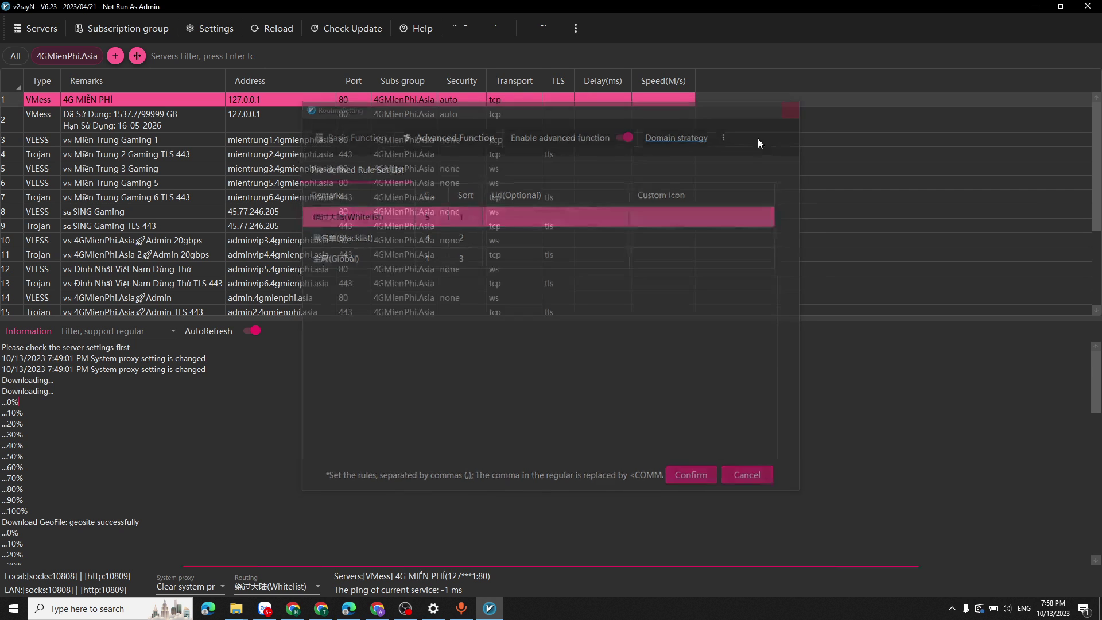
click(405, 608)
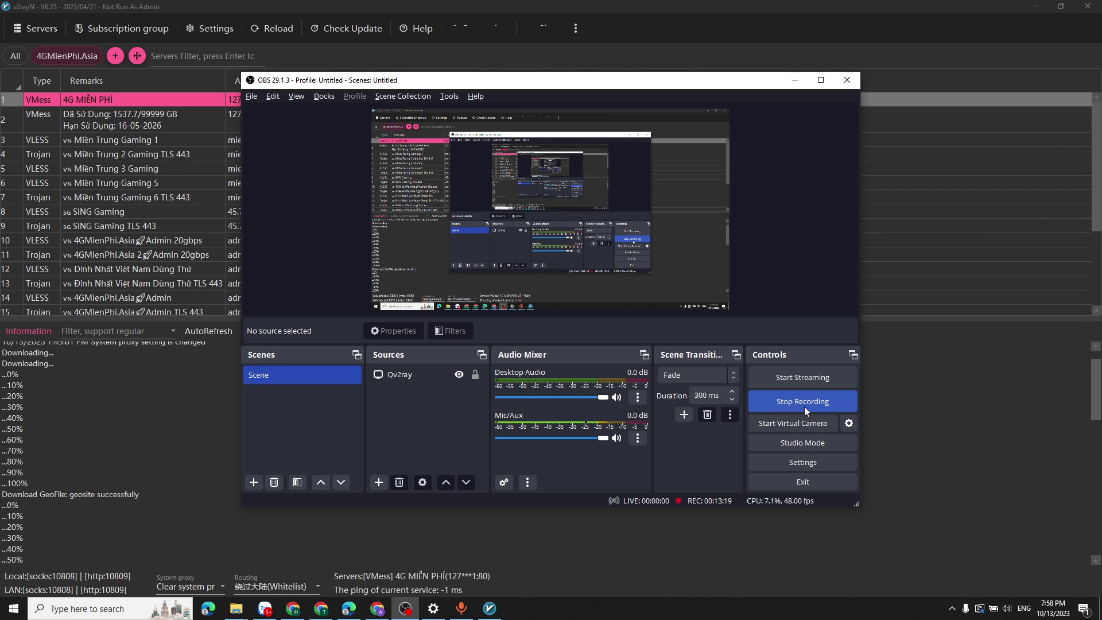
Step: Switch to the 4G MIỄN PHÍ website in Chrome and look through its usage guides and the 4G plans for sale
click(314, 611)
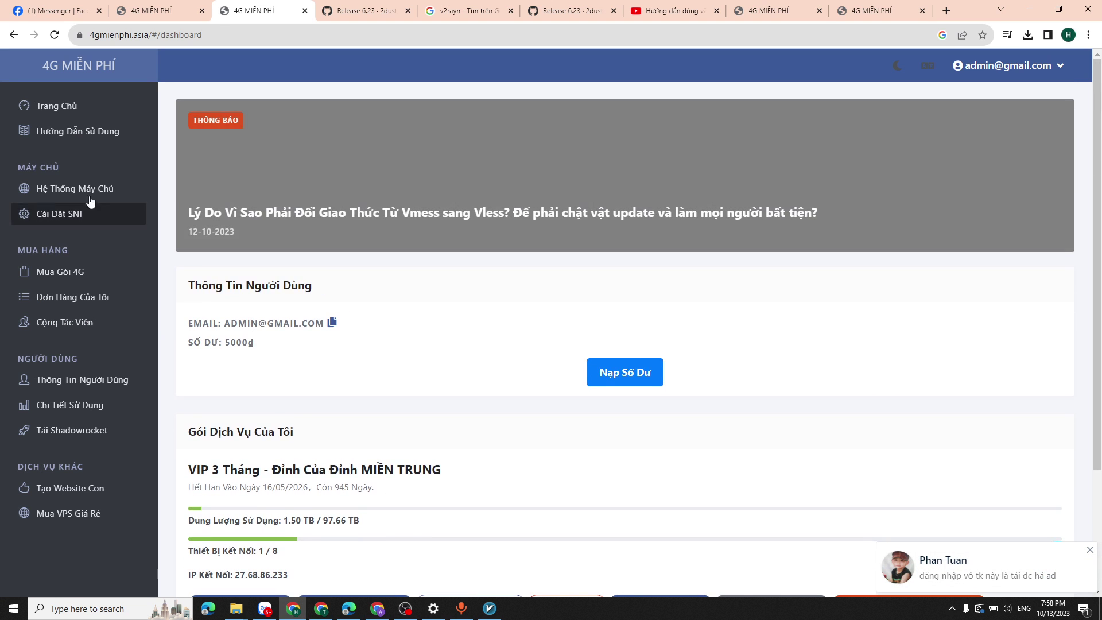
click(87, 131)
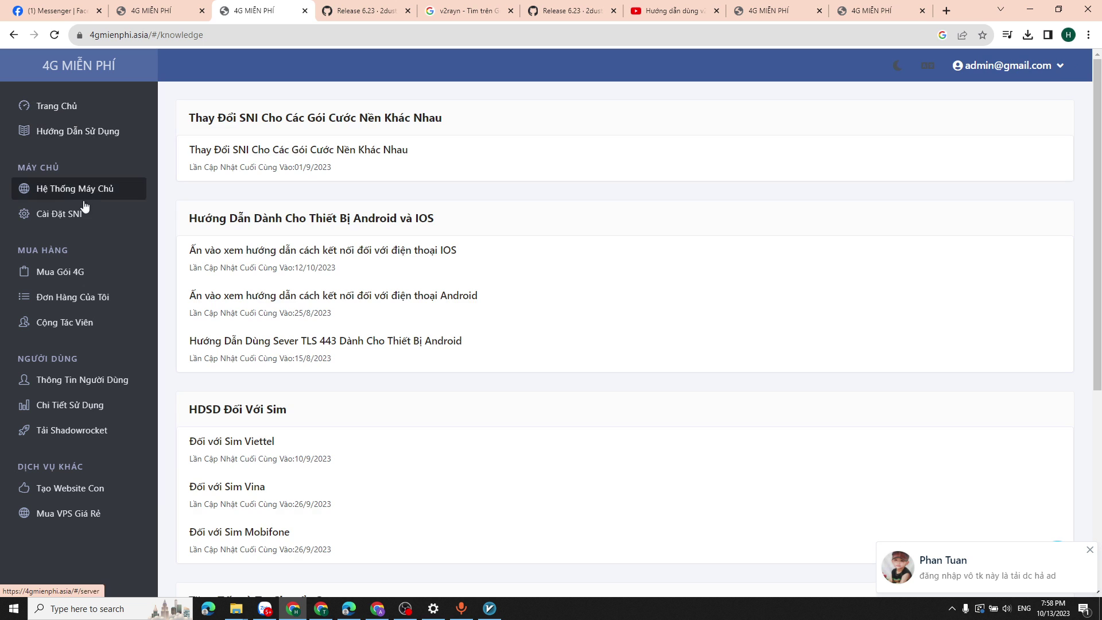
click(96, 275)
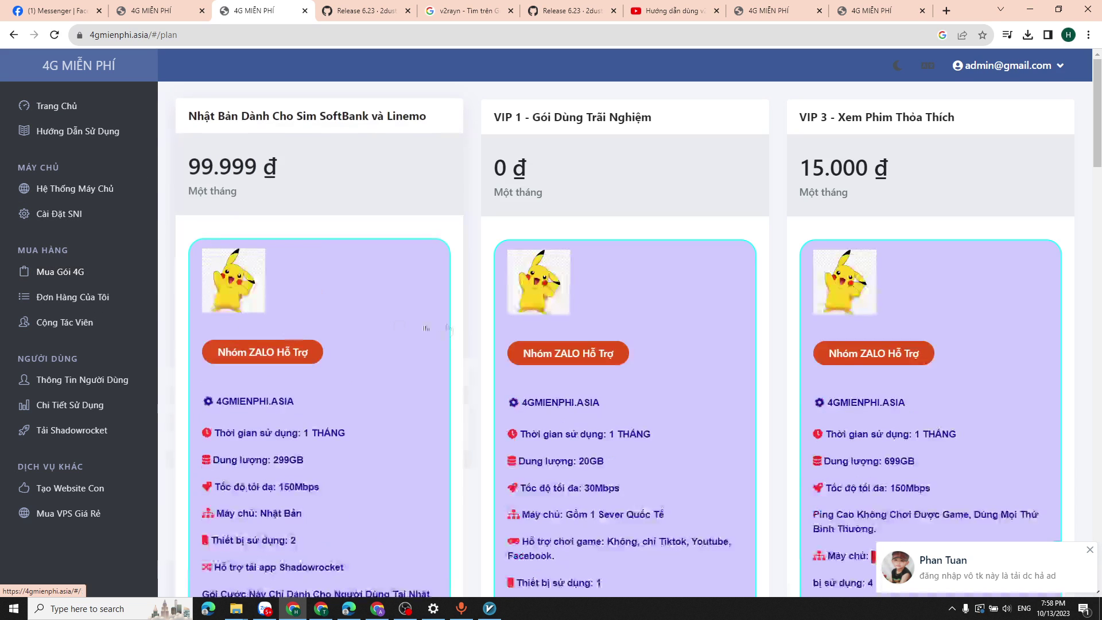
scroll(475, 352, down, 6)
Step: Open the website's server system page and look through the server status list from the Miền Trung Gaming servers down to the US Gaming servers
click(77, 189)
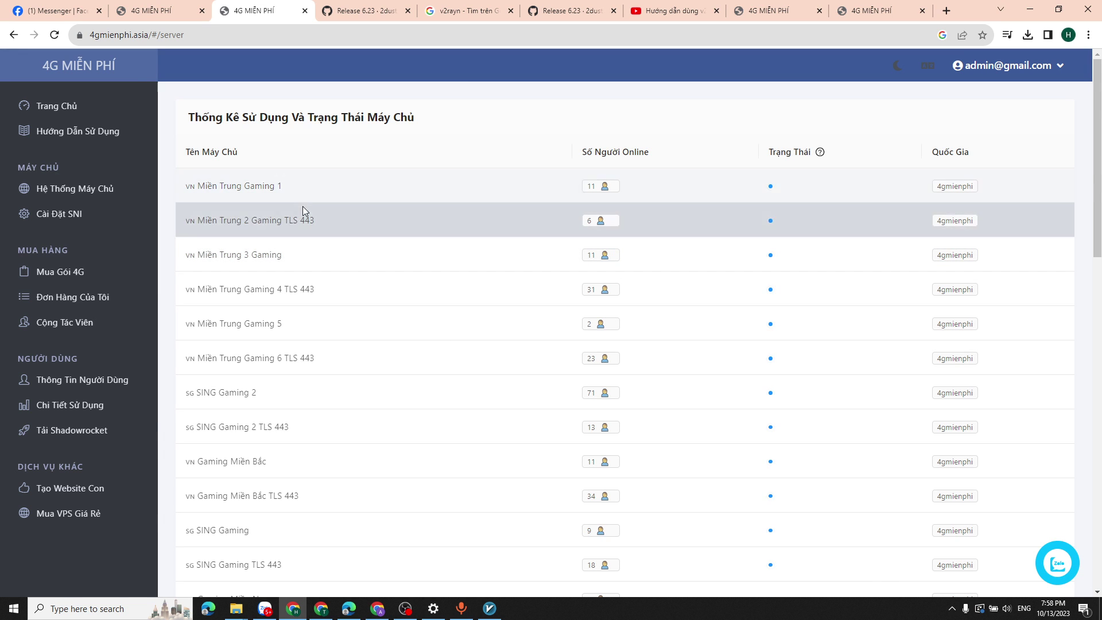
drag(212, 186, 696, 435)
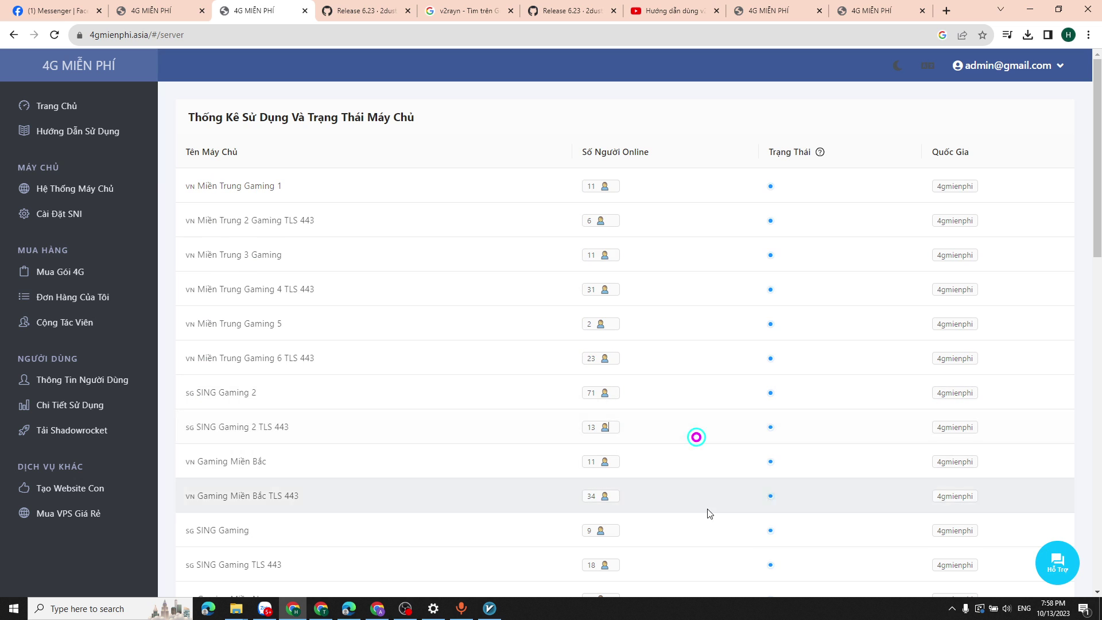
drag(706, 509, 429, 227)
click(430, 226)
scroll(426, 237, down, 4)
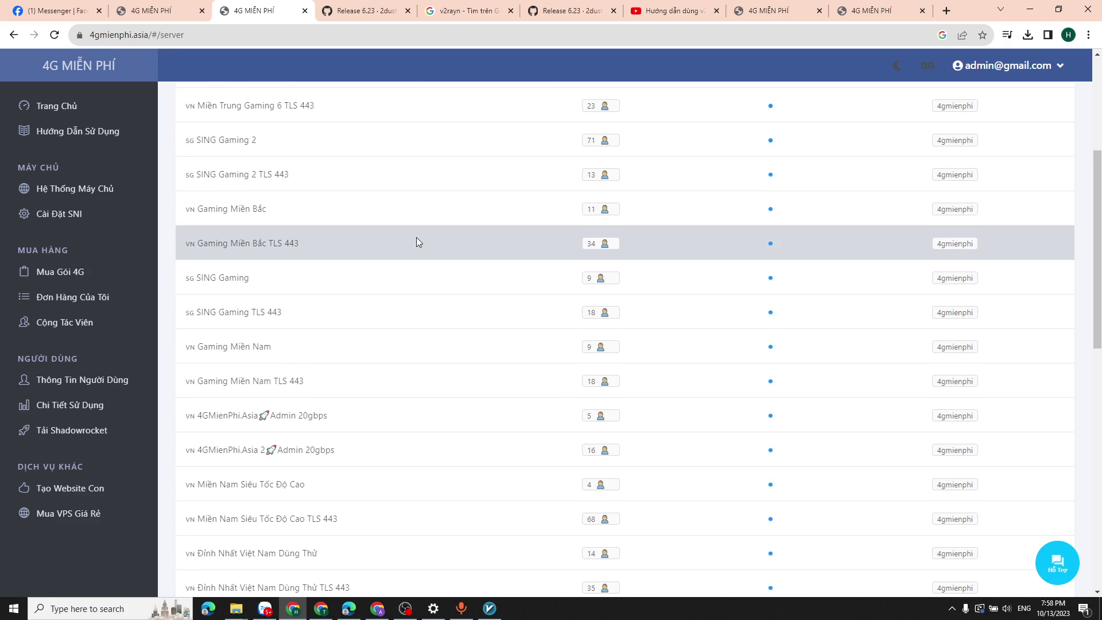
scroll(450, 295, down, 4)
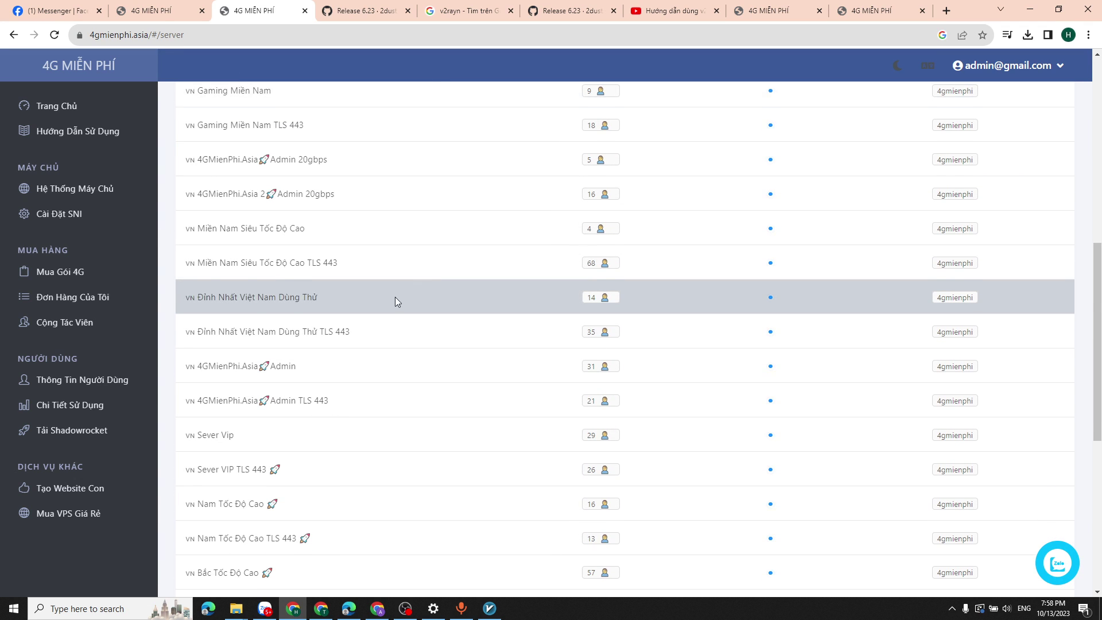
scroll(394, 300, down, 3)
drag(298, 214, 696, 484)
click(696, 481)
scroll(691, 548, down, 4)
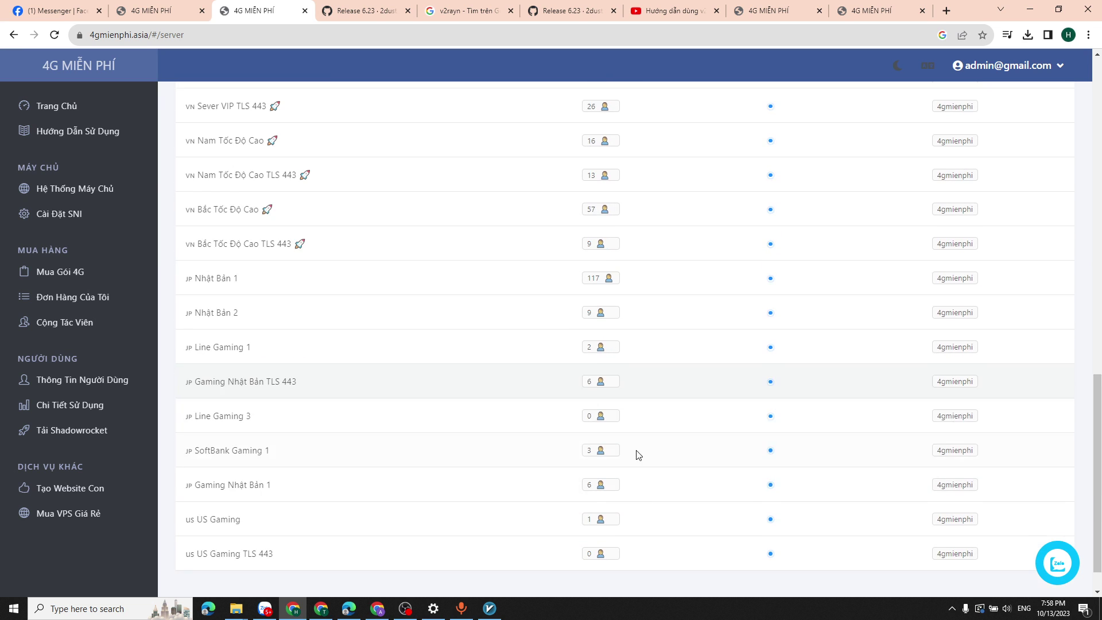
Step: Review the server names and online users from the Japanese and US servers back up to the Miền Trung Gaming servers
drag(689, 516, 369, 298)
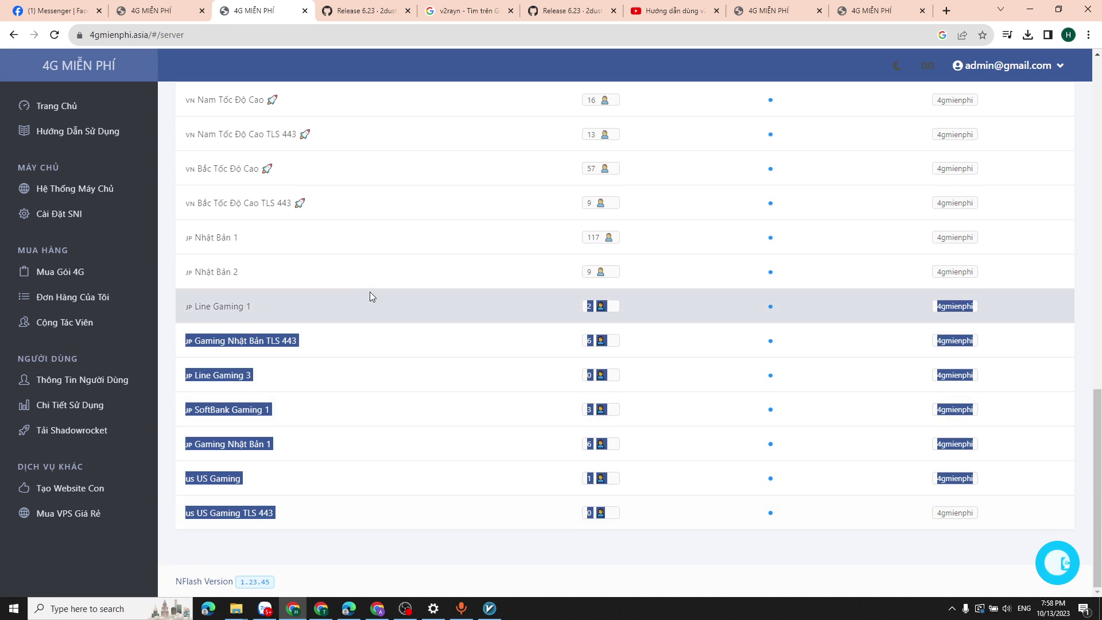
click(354, 287)
scroll(643, 469, up, 5)
drag(643, 469, 265, 174)
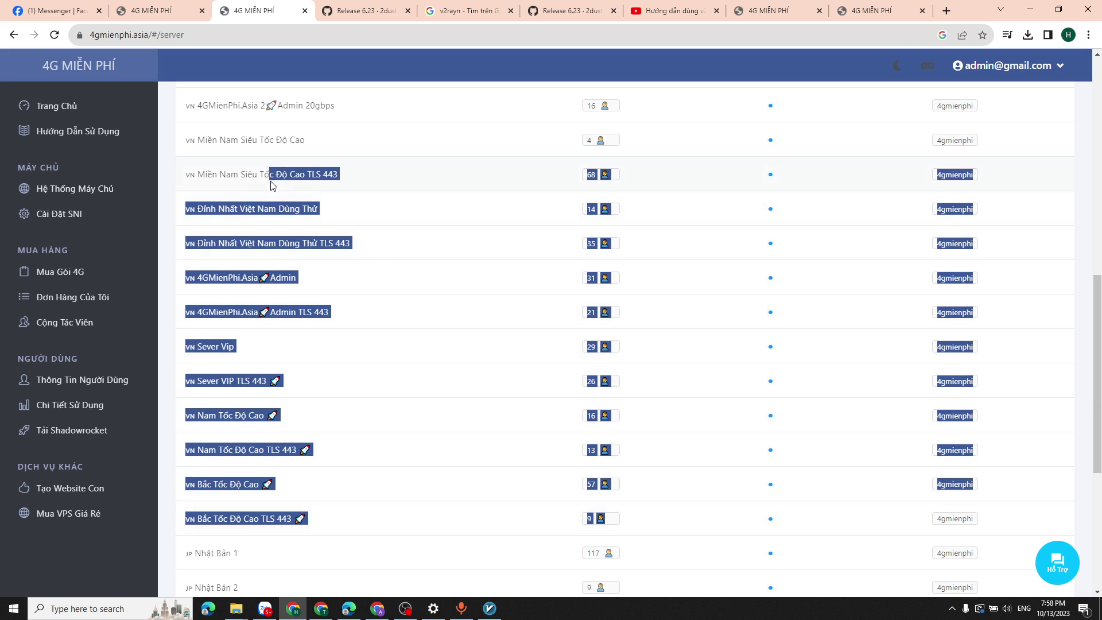
scroll(386, 346, up, 3)
click(386, 361)
scroll(553, 376, up, 3)
drag(553, 376, 294, 213)
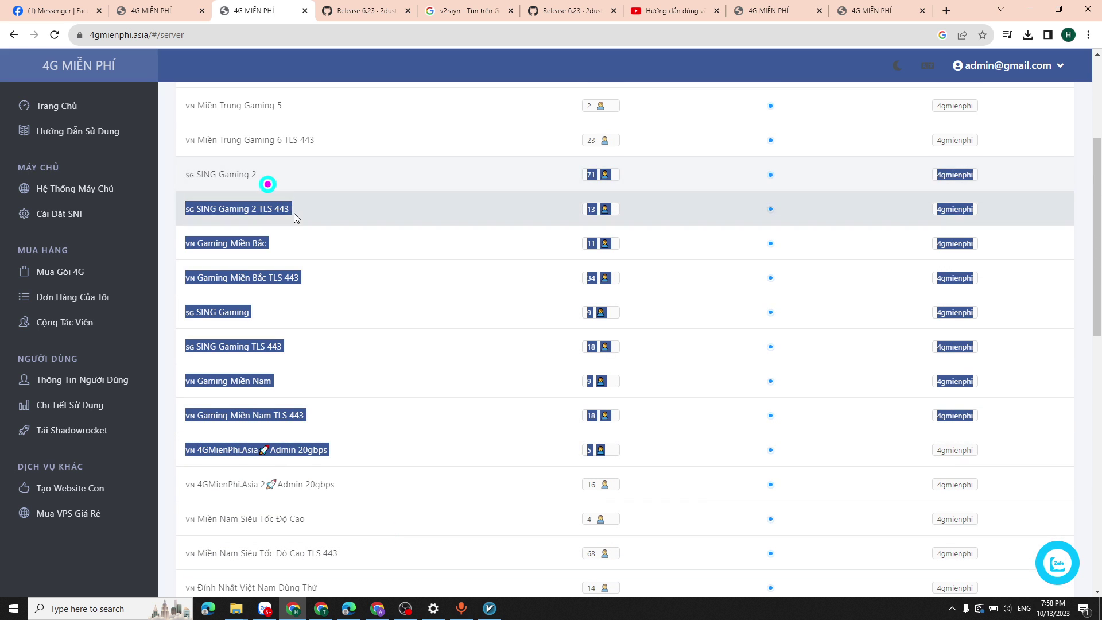
click(501, 319)
scroll(502, 319, up, 4)
drag(692, 412, 406, 234)
click(404, 229)
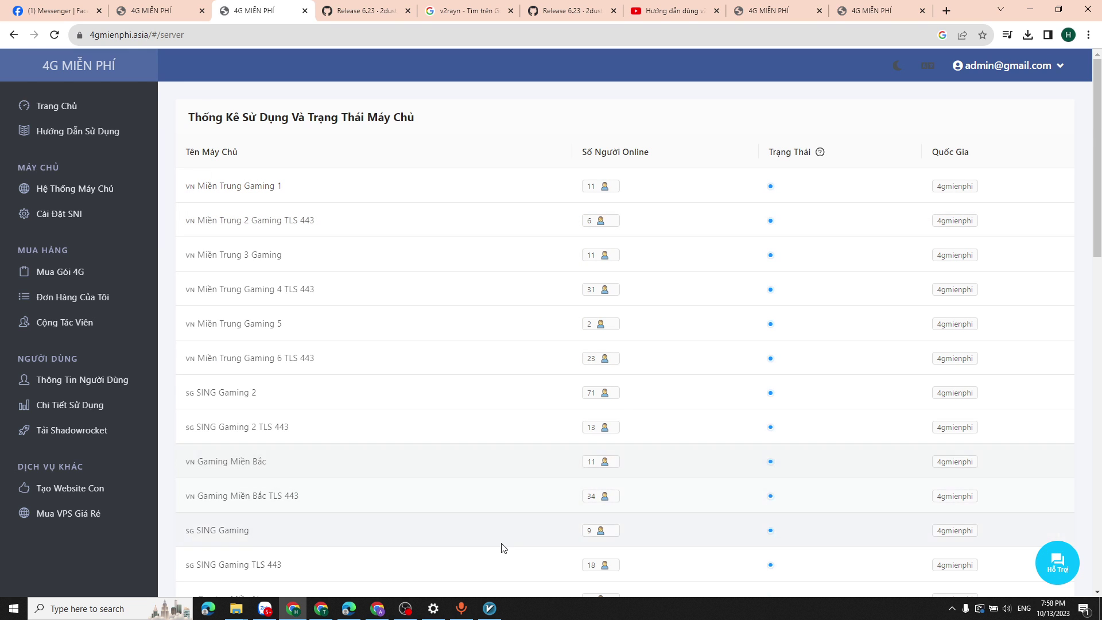
click(405, 608)
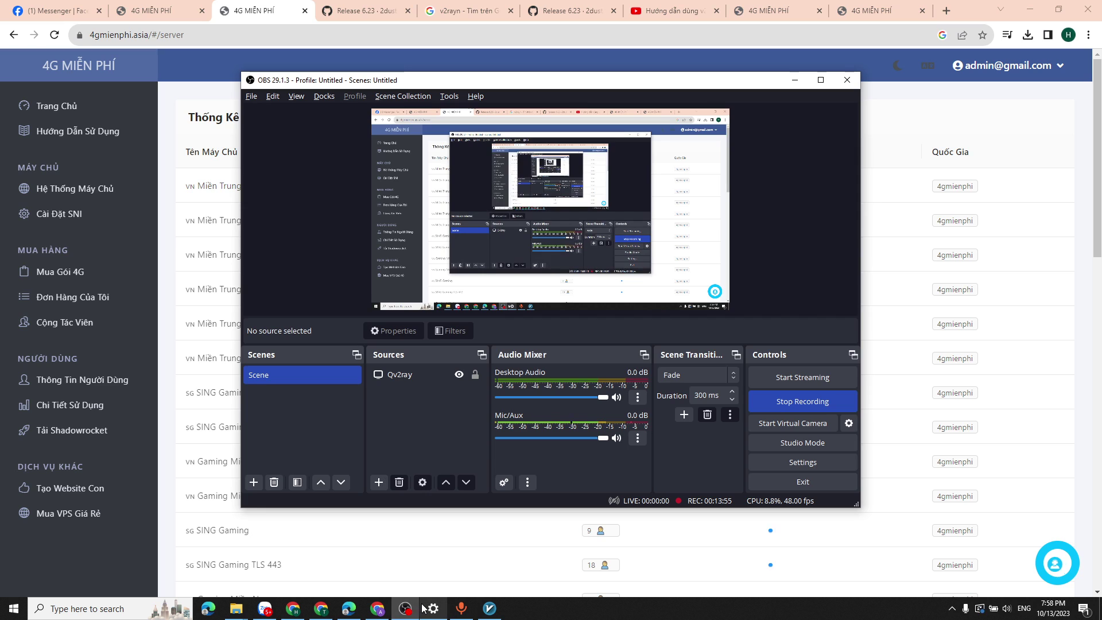